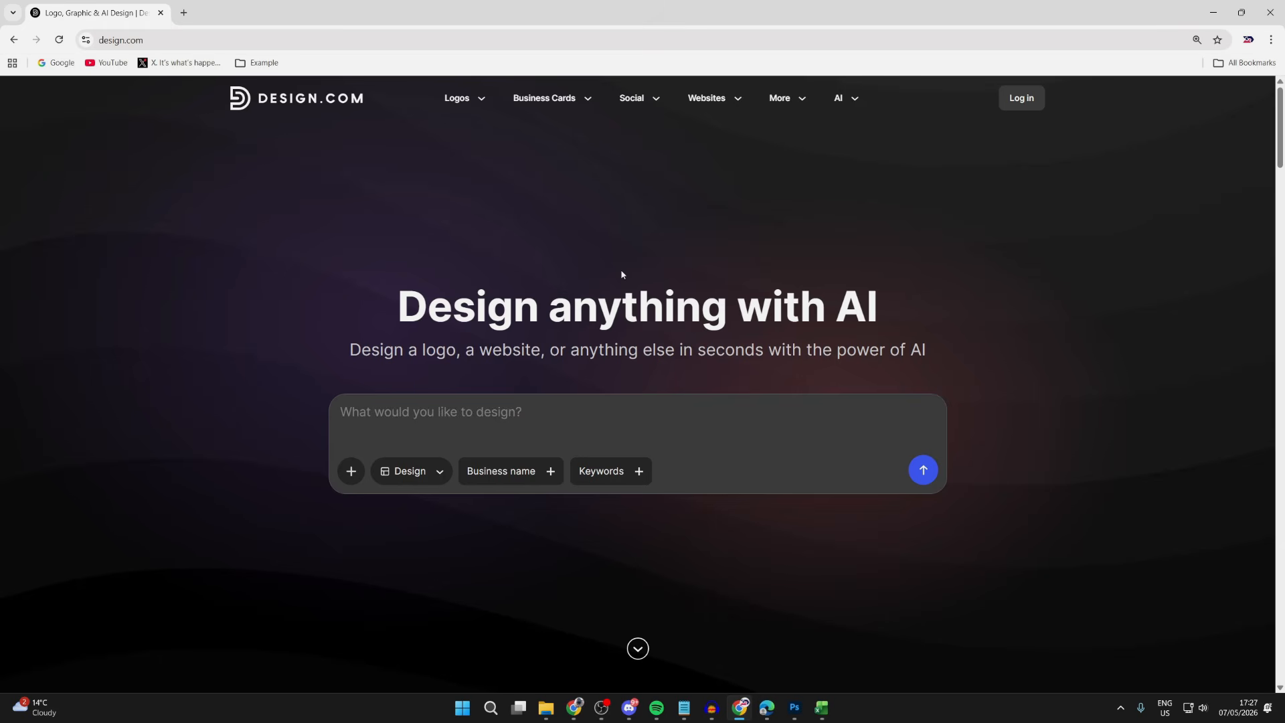
- Switch the design type dropdown to Logo
scroll(621, 274, "down", 1)
scroll(620, 275, "up", 1)
left_click(430, 474)
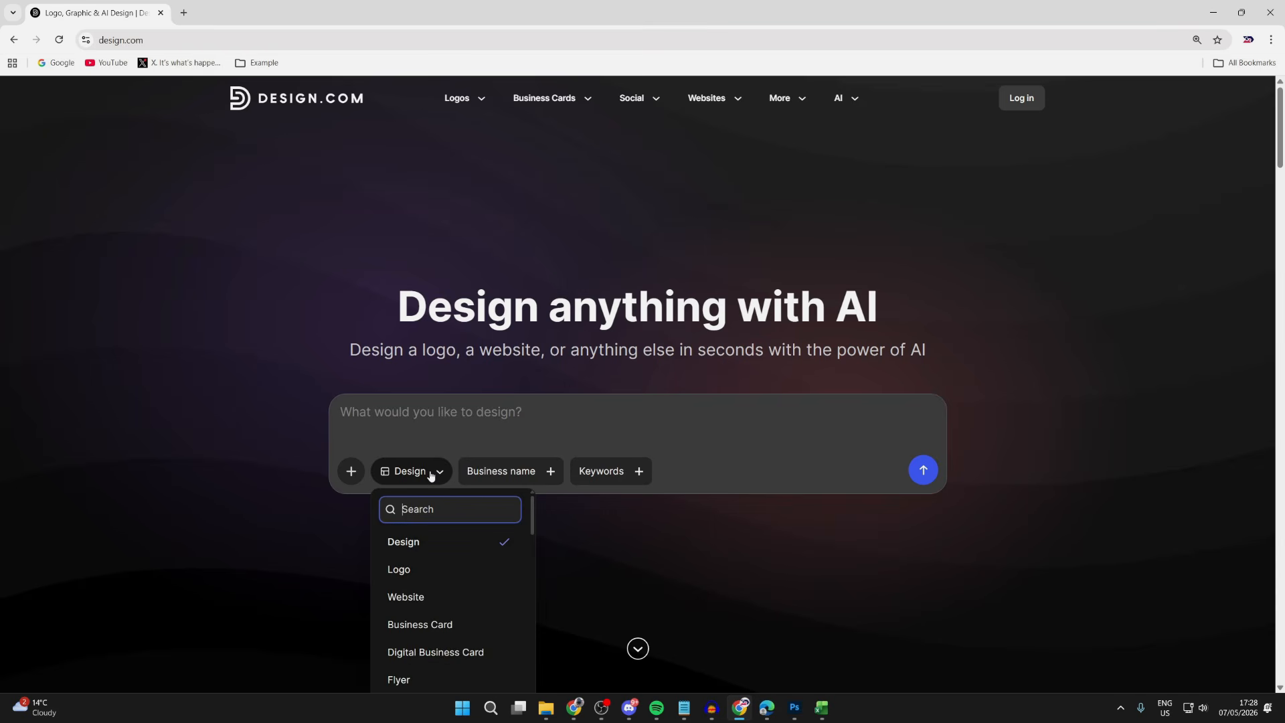
left_click(430, 572)
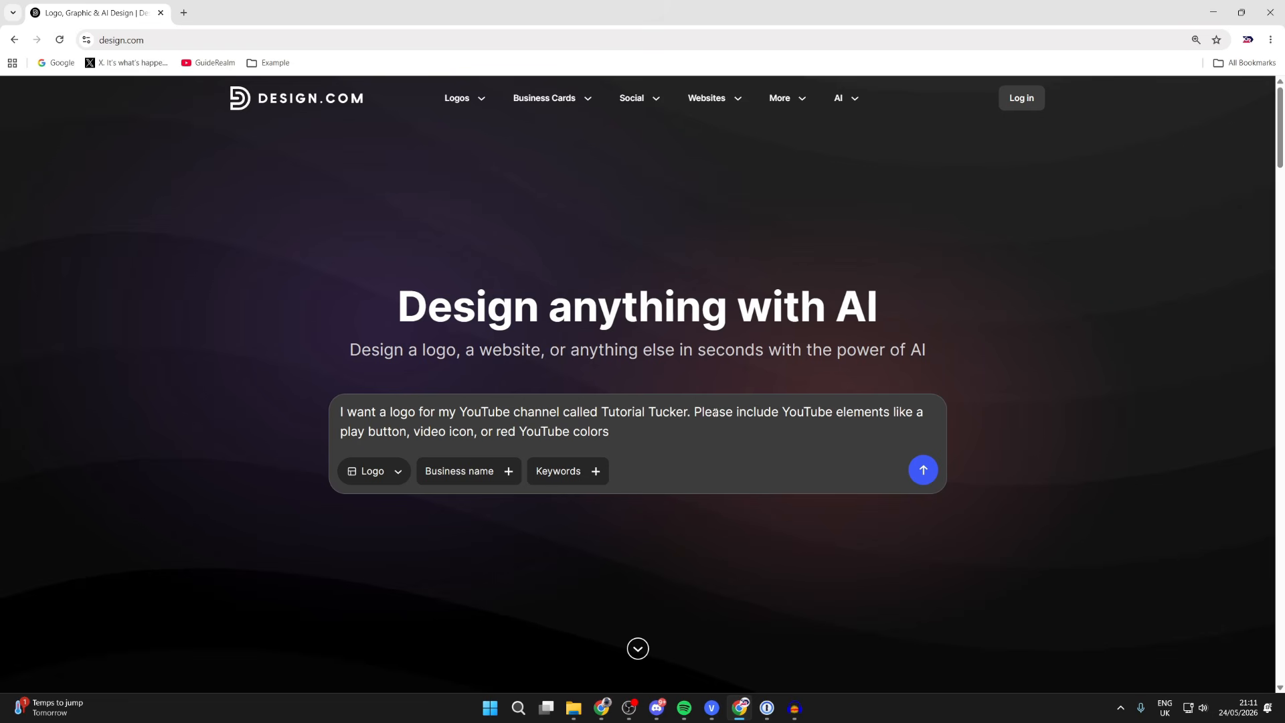
- Generate the Tutorial Tucker logo options and go to page 2 of the results
left_click(924, 469)
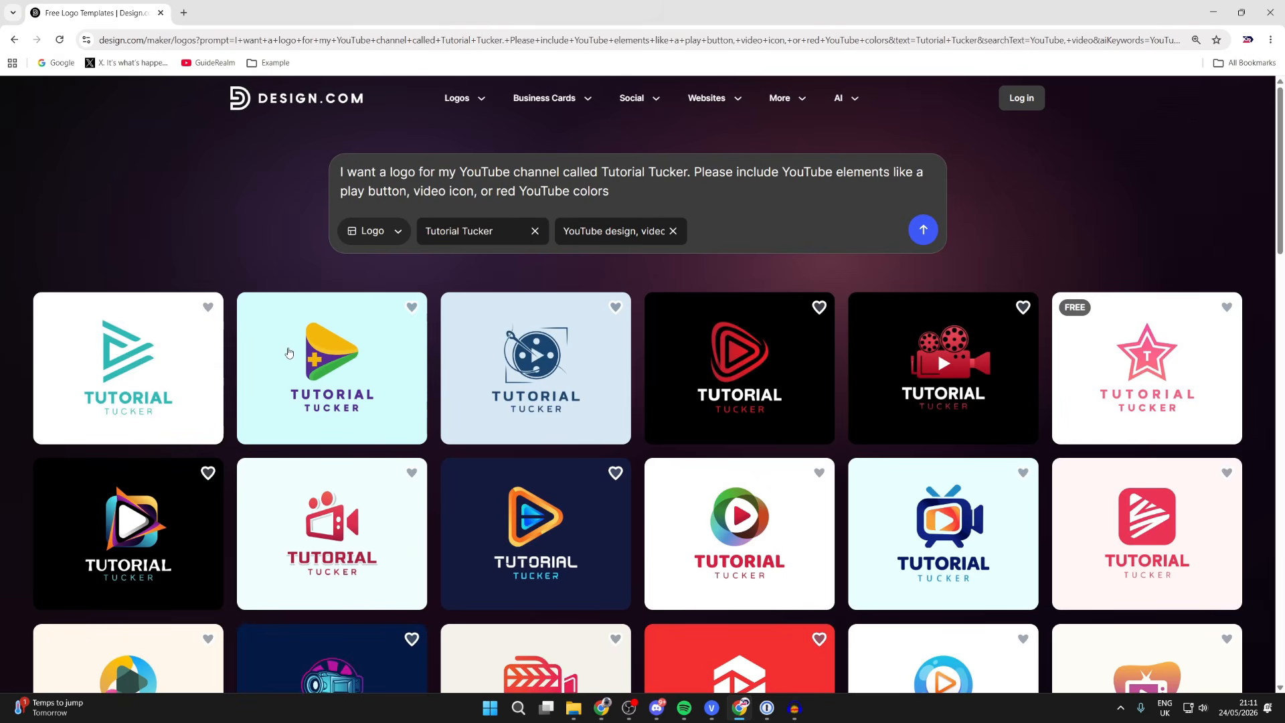
scroll(342, 364, "down", 2)
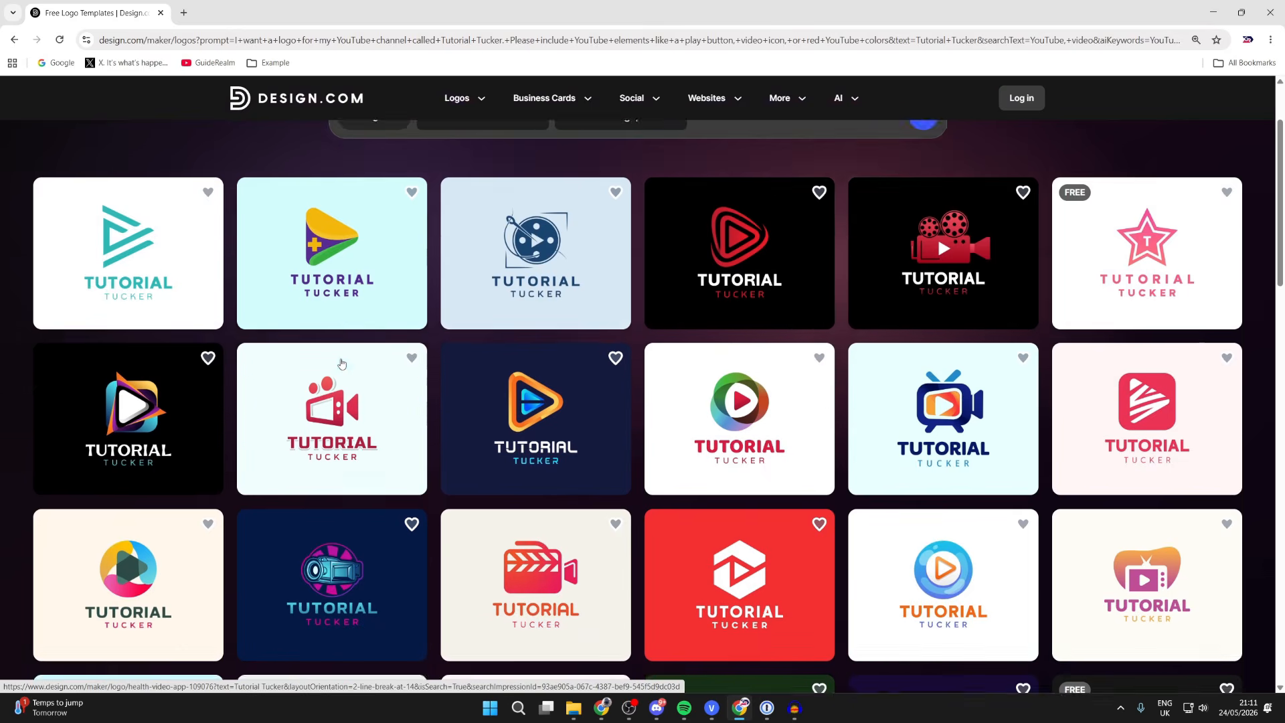
scroll(566, 387, "down", 15)
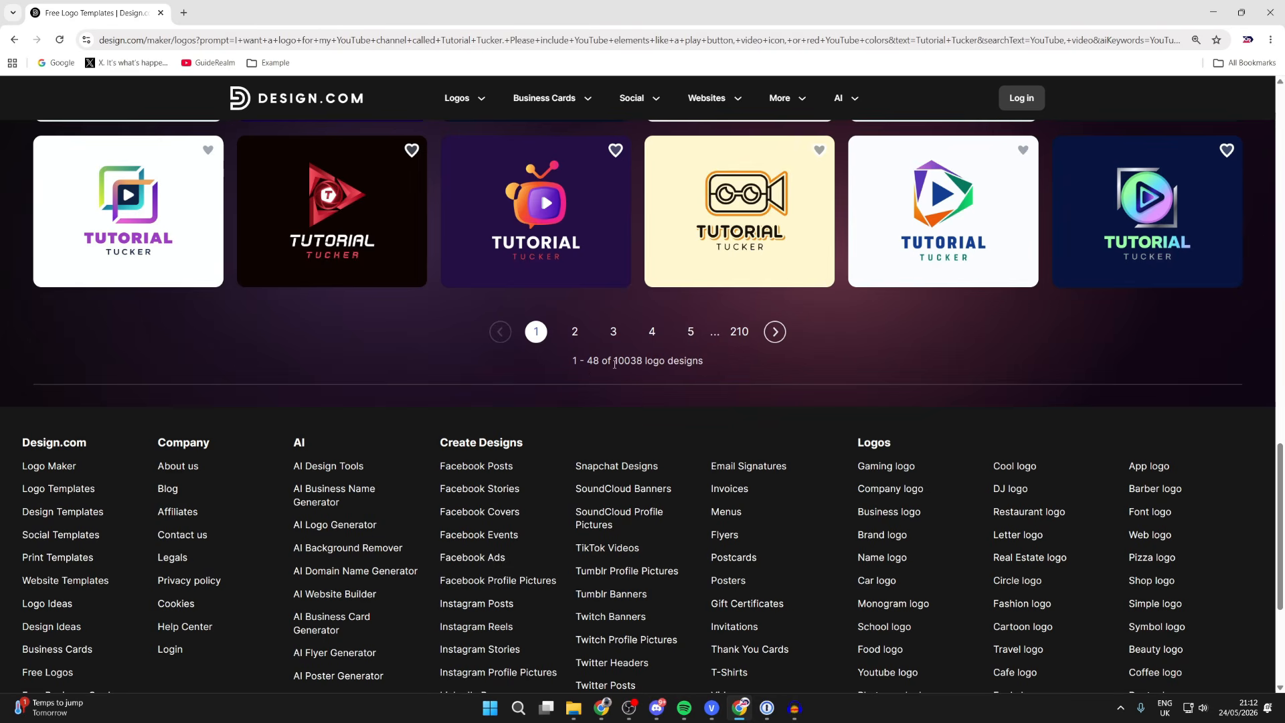
left_click(774, 331)
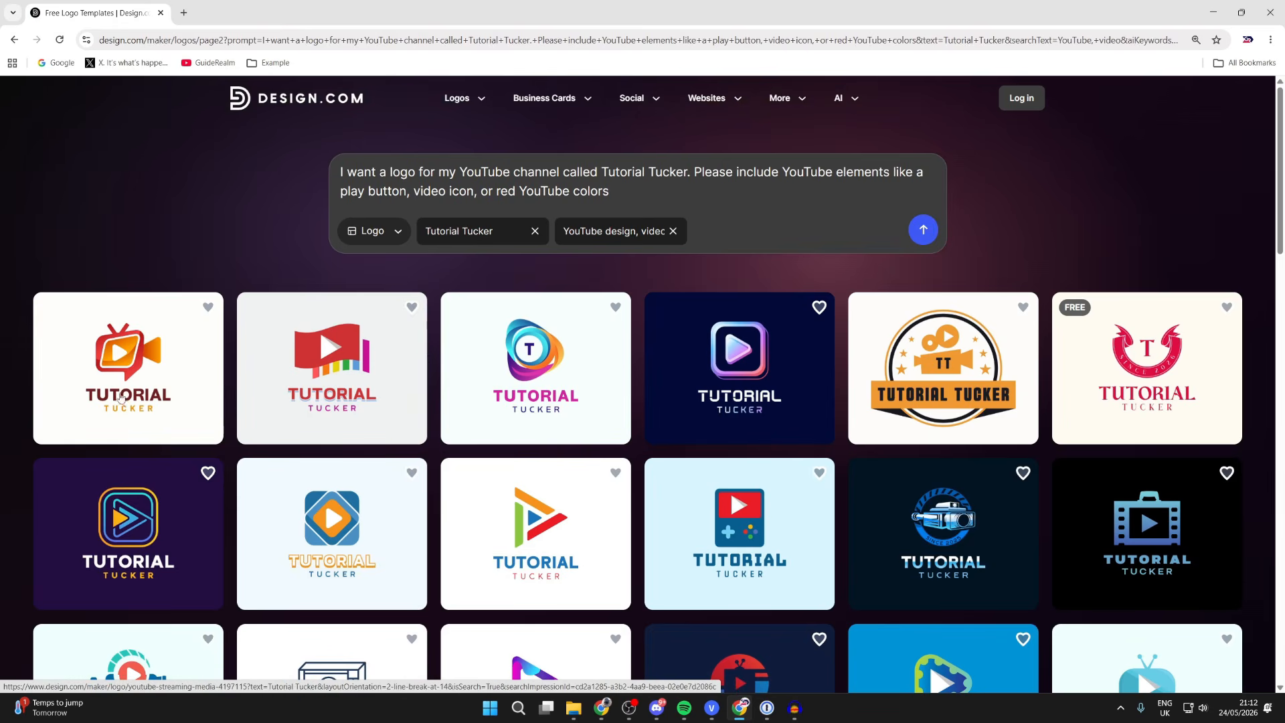
- Open the red TV-camera logo, entering your email address to start editing
left_click(106, 342)
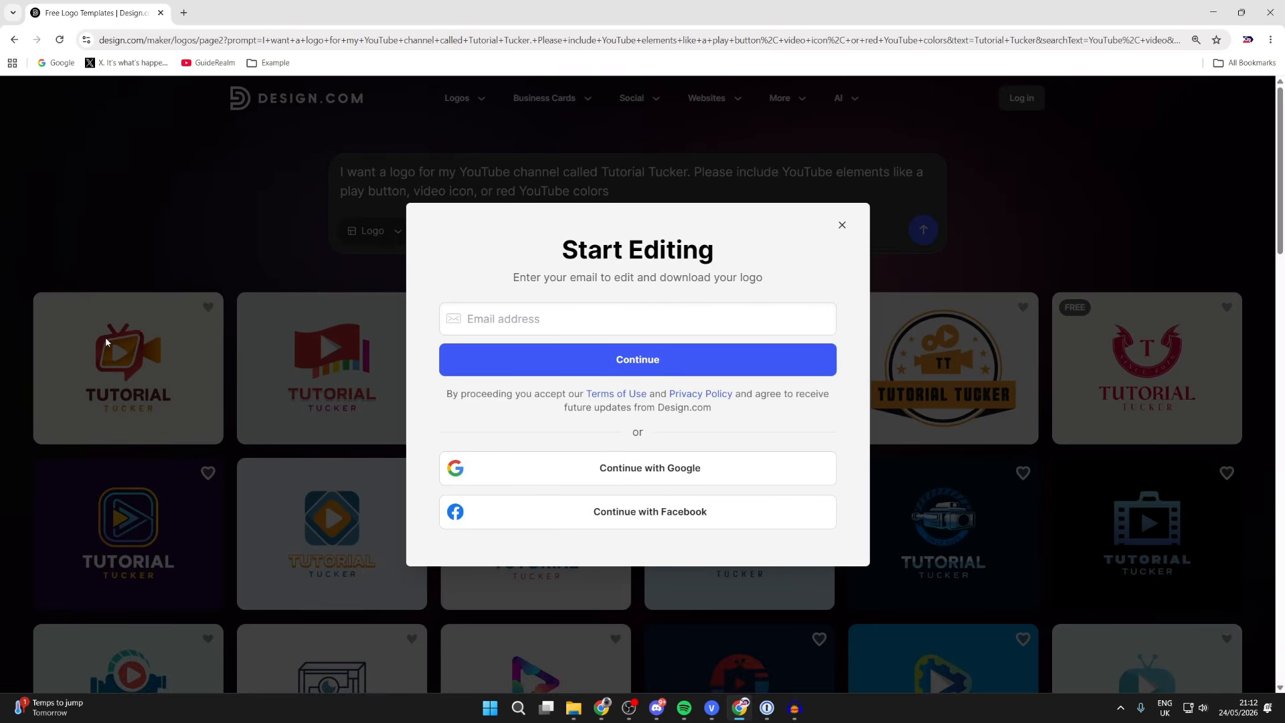
left_click(541, 324)
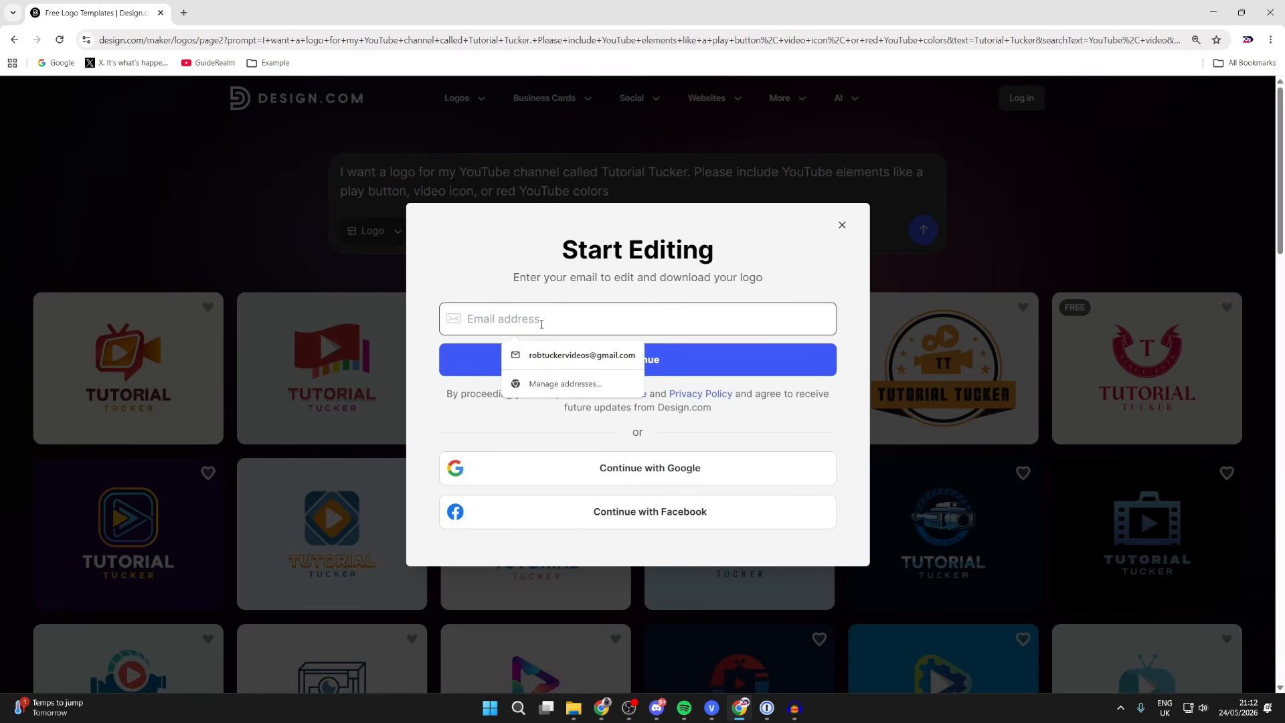
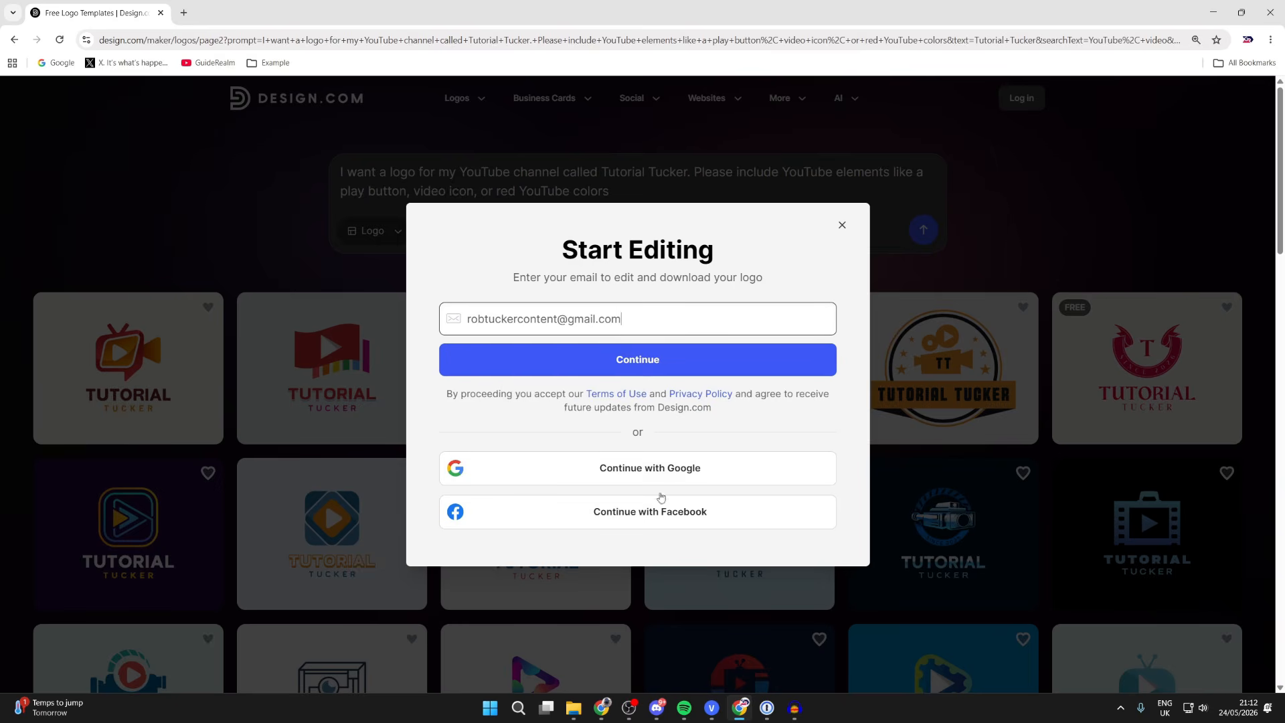
left_click(671, 365)
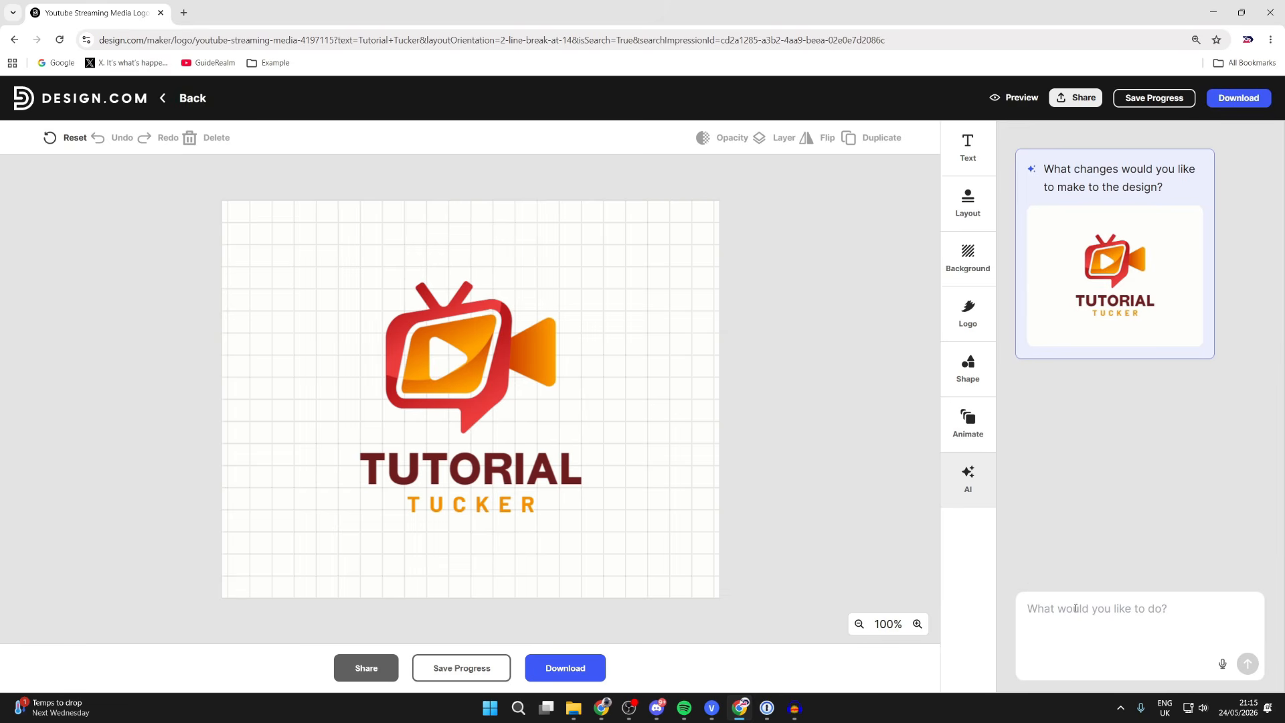
- Ask the AI to add a small radio wave at the logo's upper-left corner, then download it
type("add")
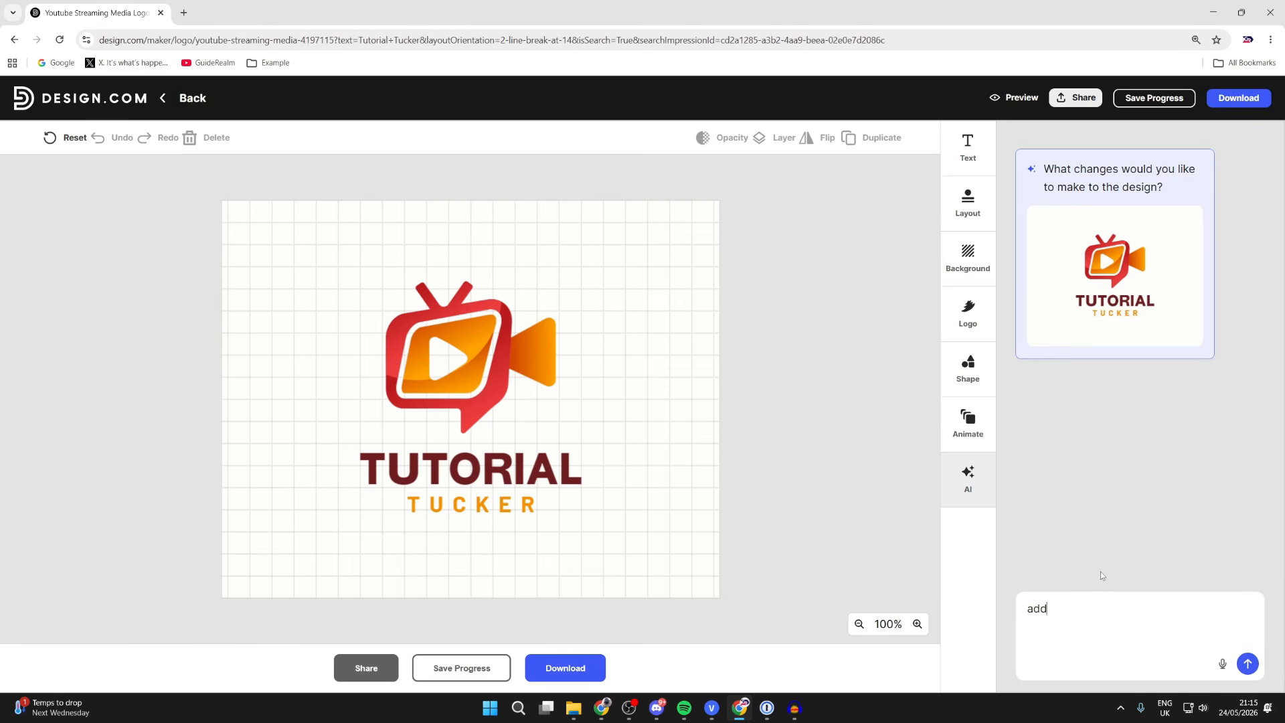
type(" a small radio wave on the upper left corner of ")
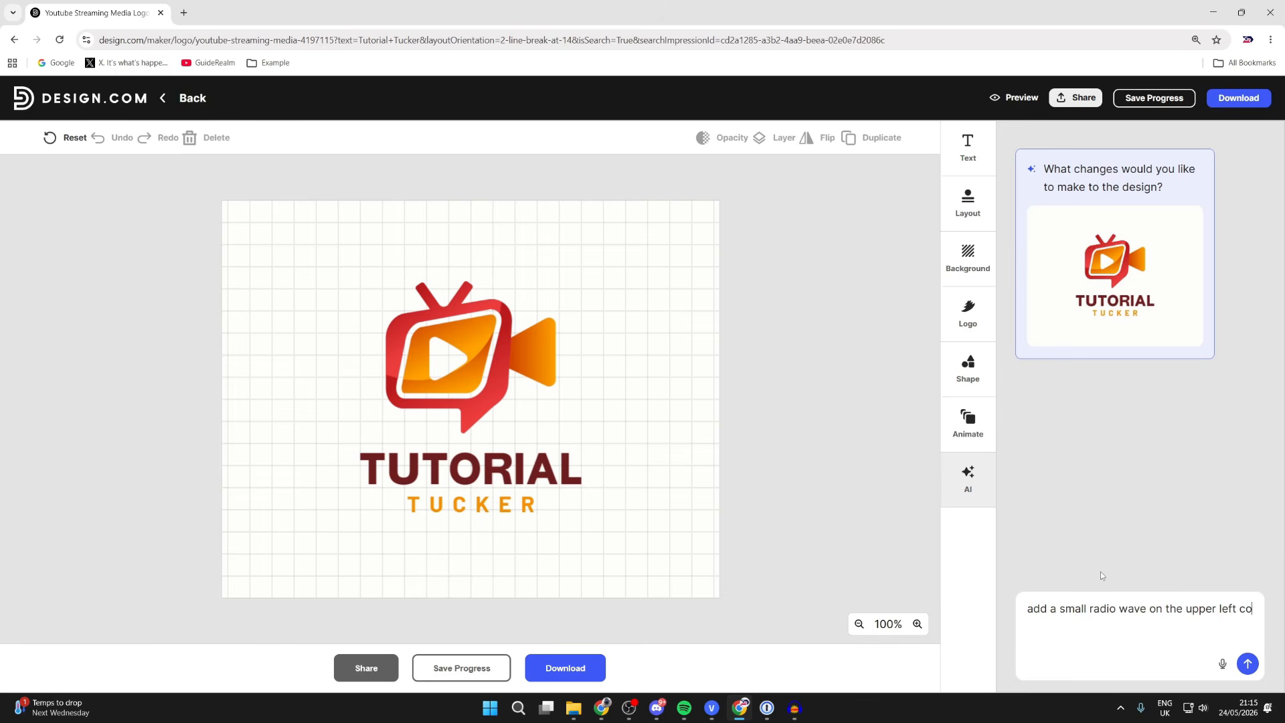
type("the lgo")
key("BackSpace")
key("BackSpace")
type("ogo")
key("Return")
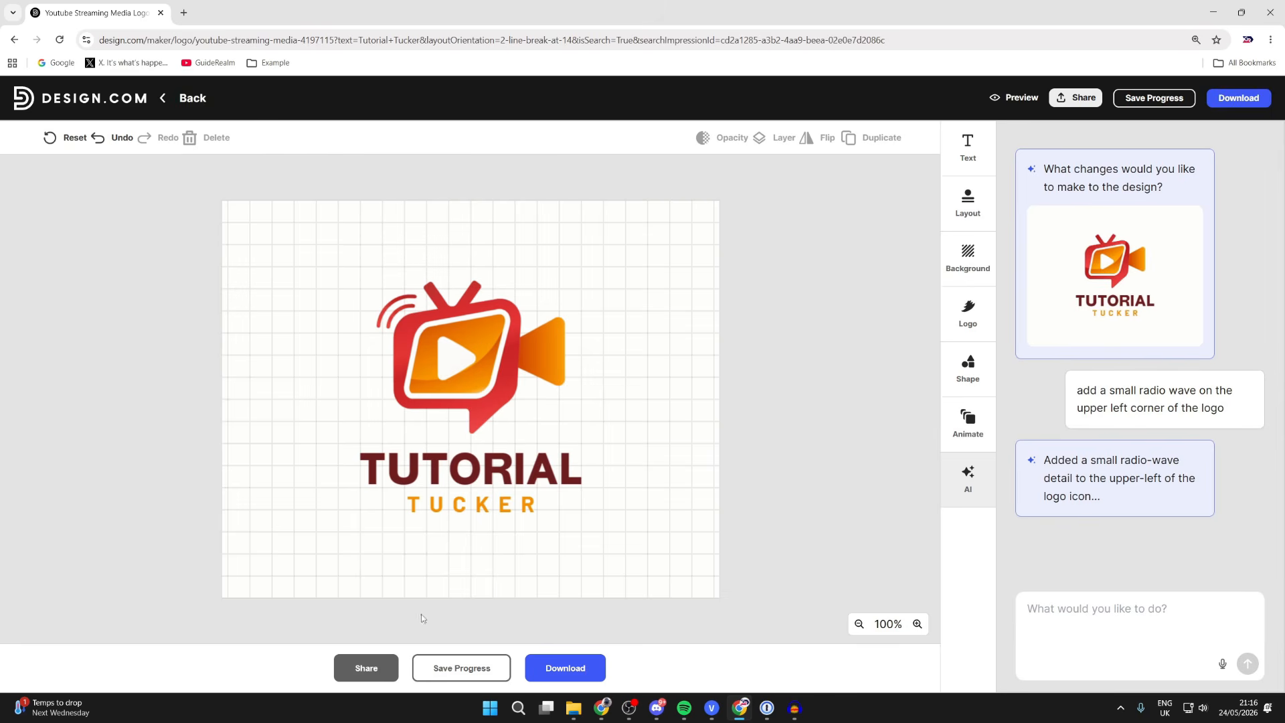
left_click(561, 669)
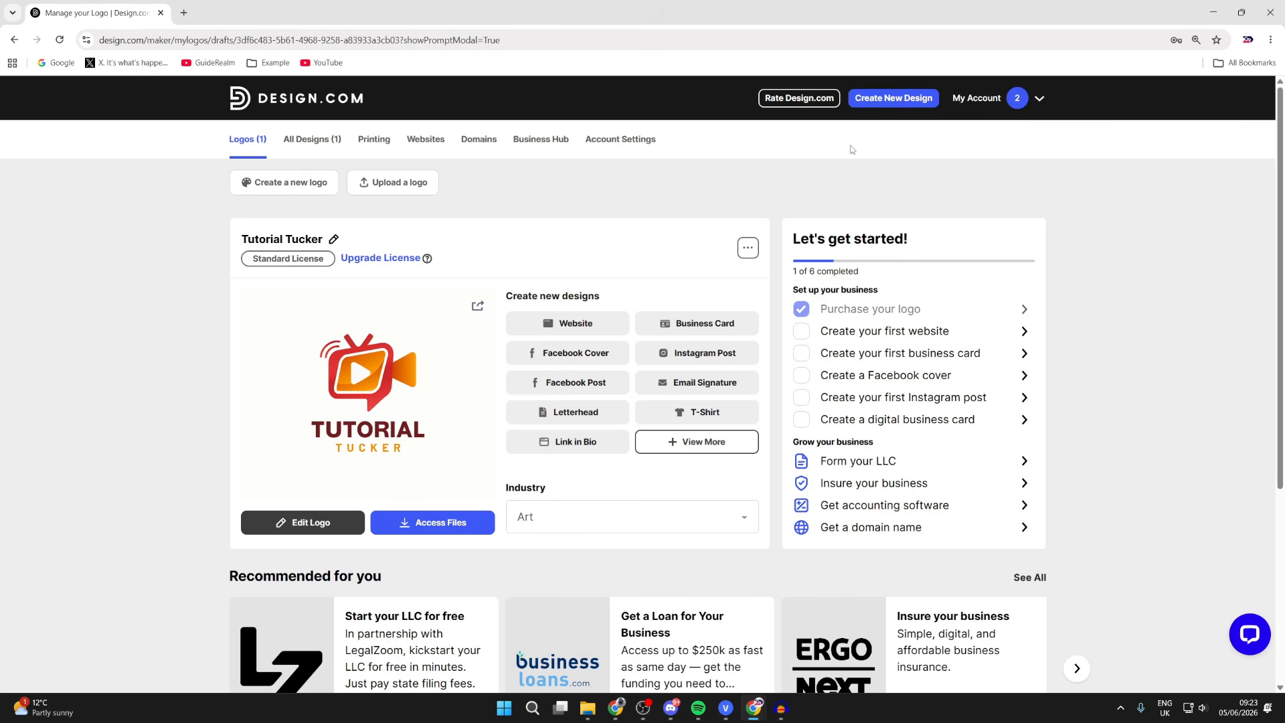
- Start a new design from the My Logos dashboard
left_click(890, 98)
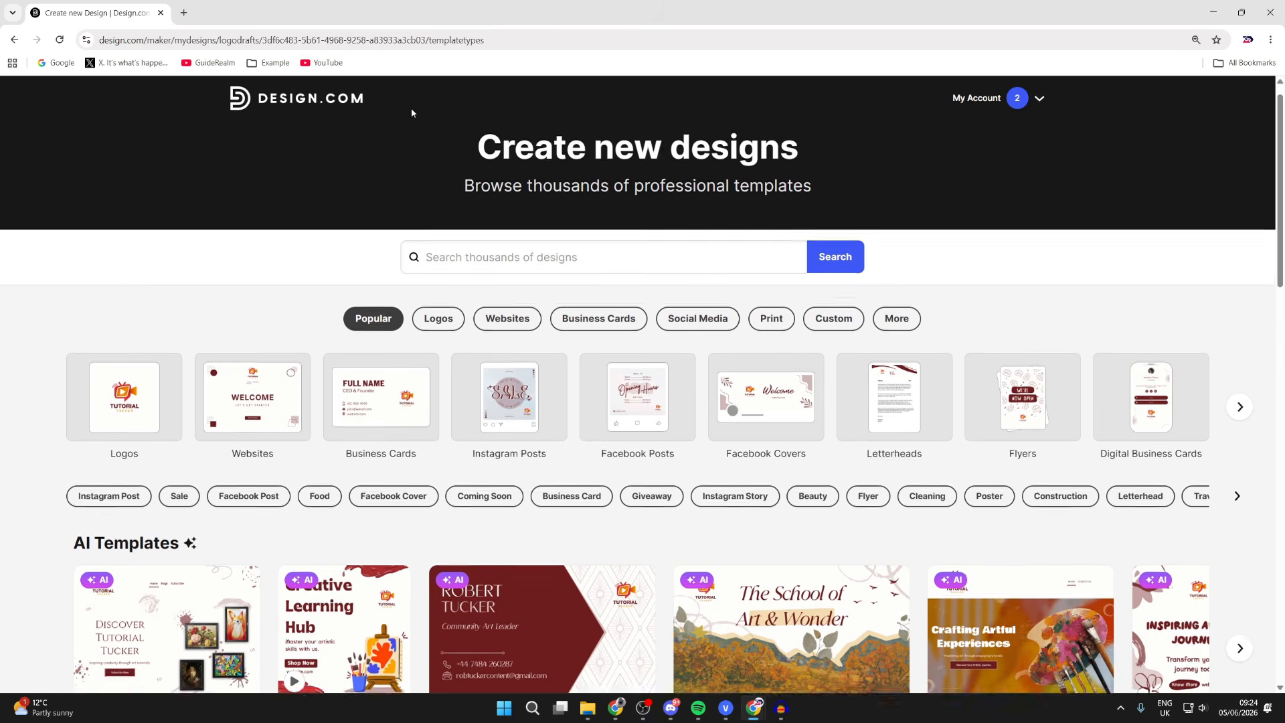
- Choose the Horizontal format under Popular > Business Cards
scroll(411, 107, "down", 1)
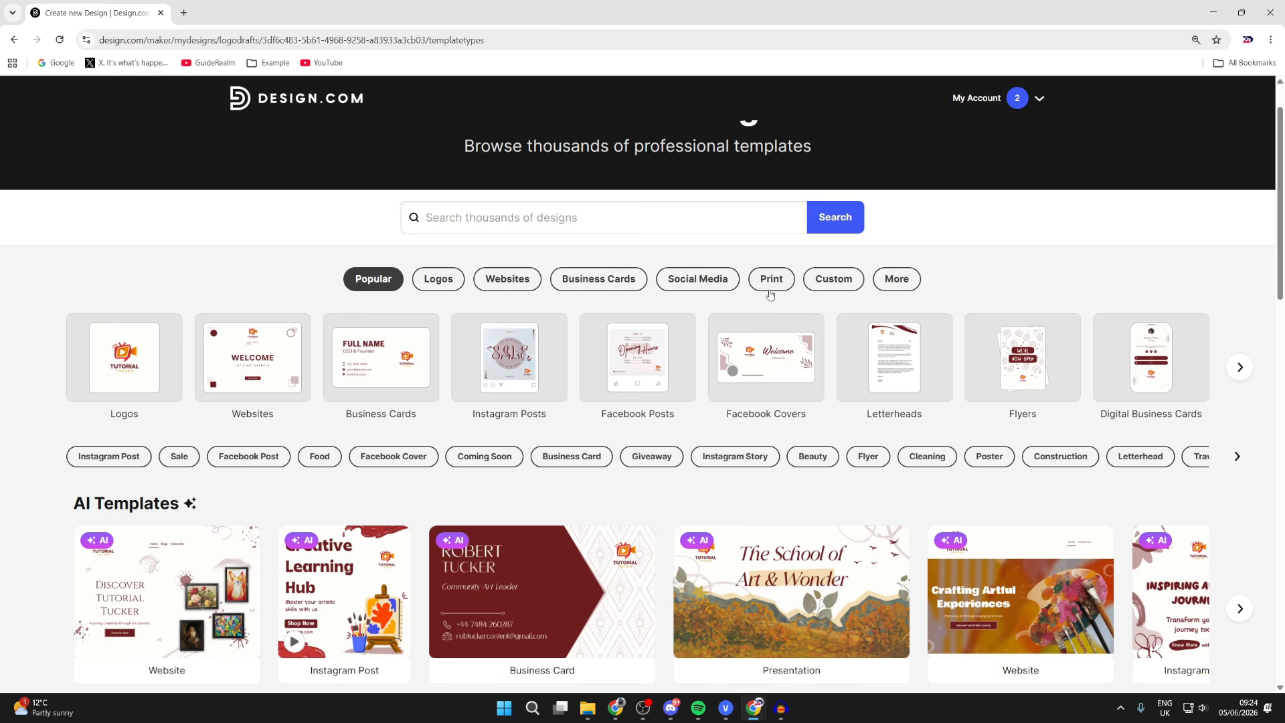
left_click(903, 279)
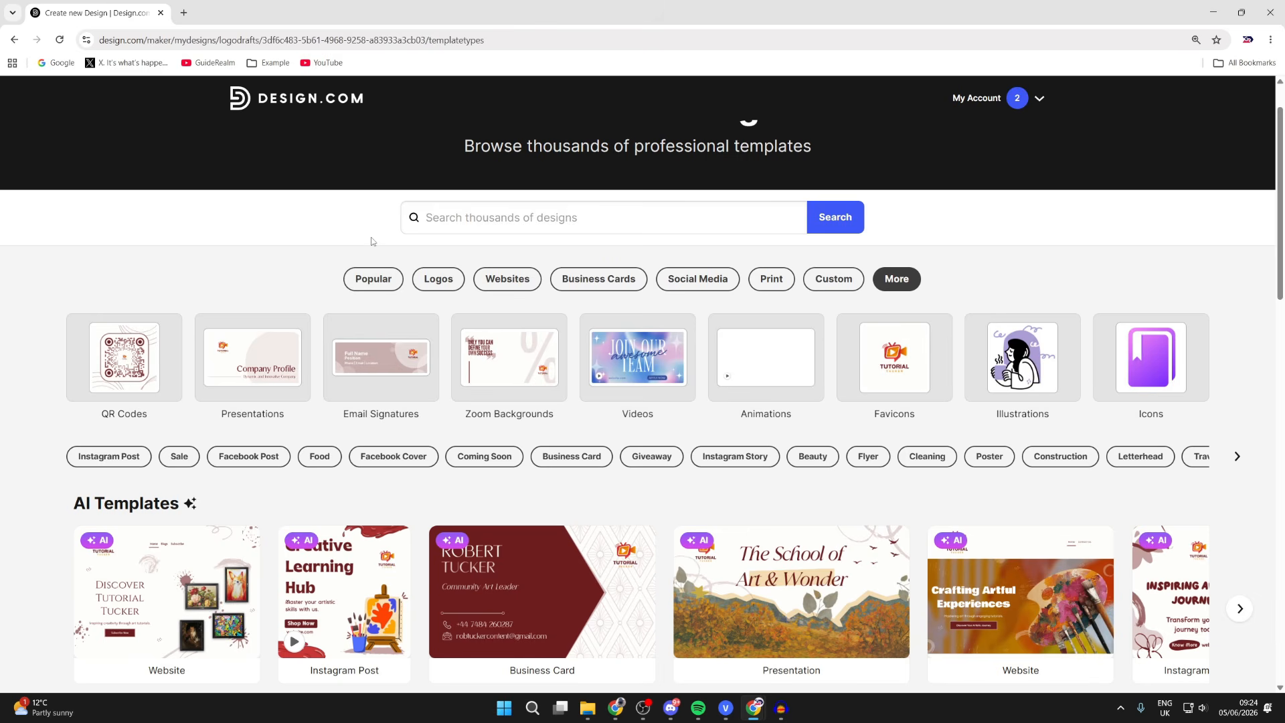
left_click(381, 280)
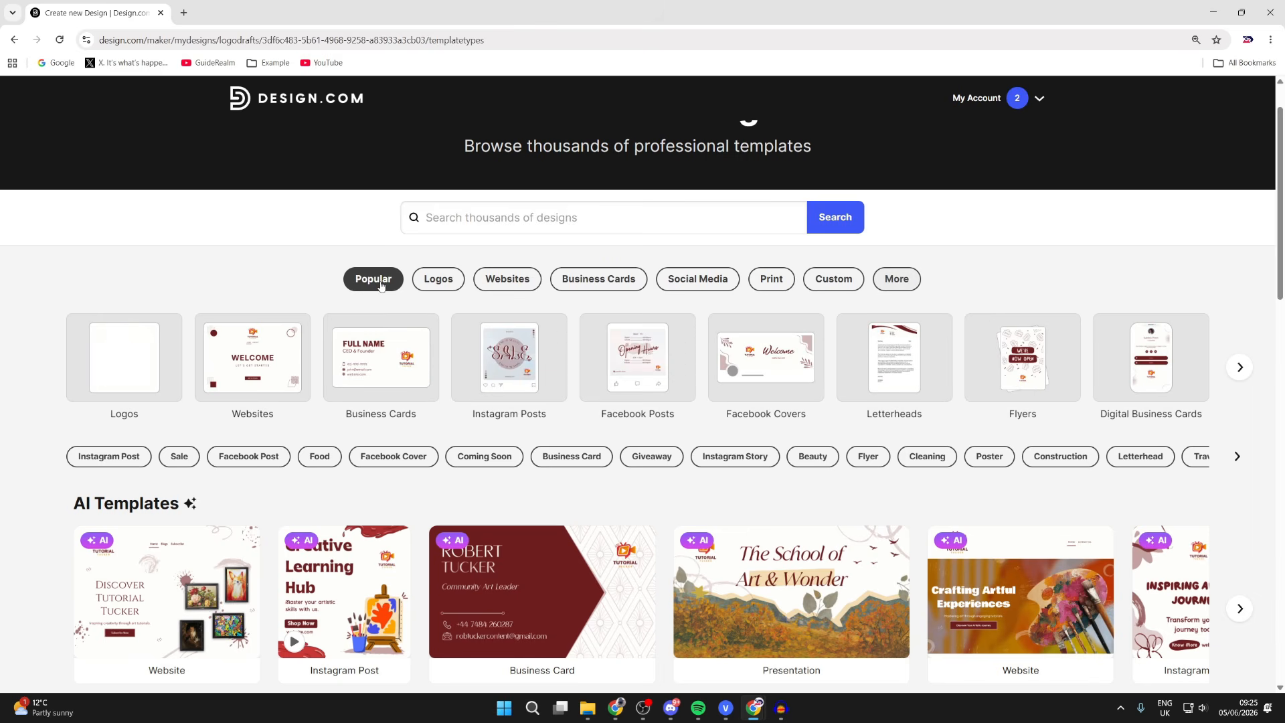
left_click(592, 285)
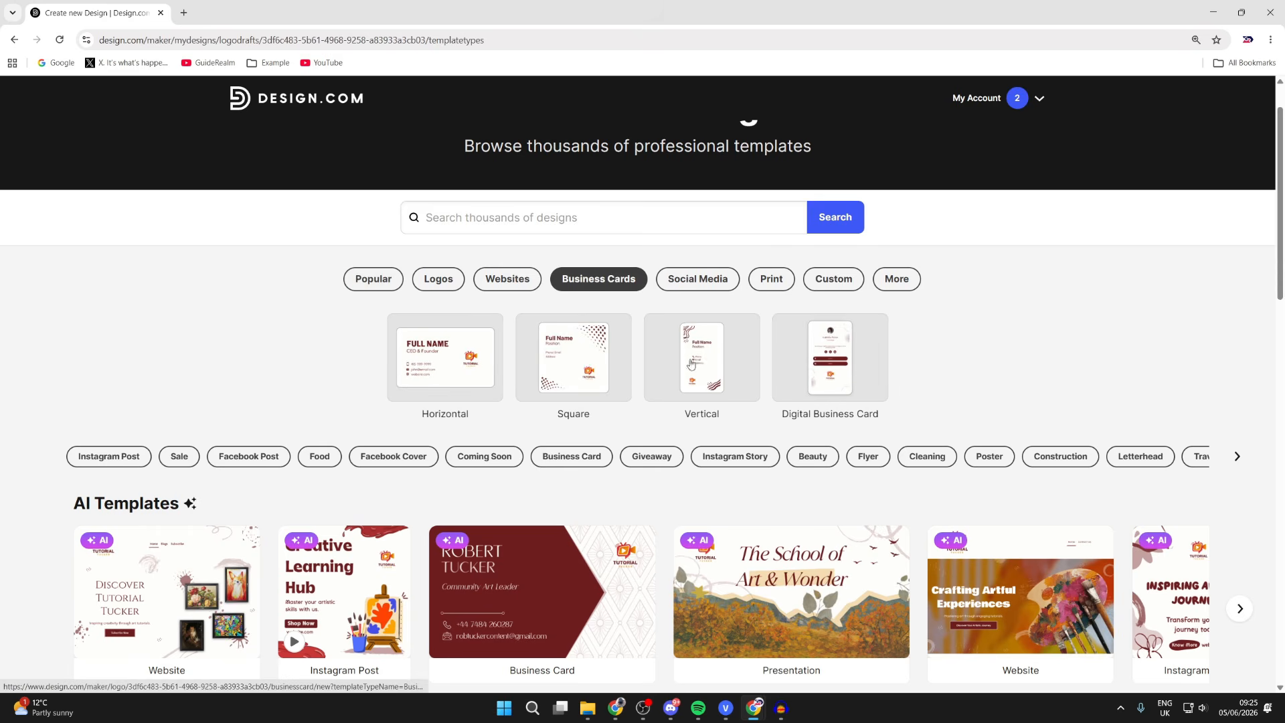
left_click(482, 355)
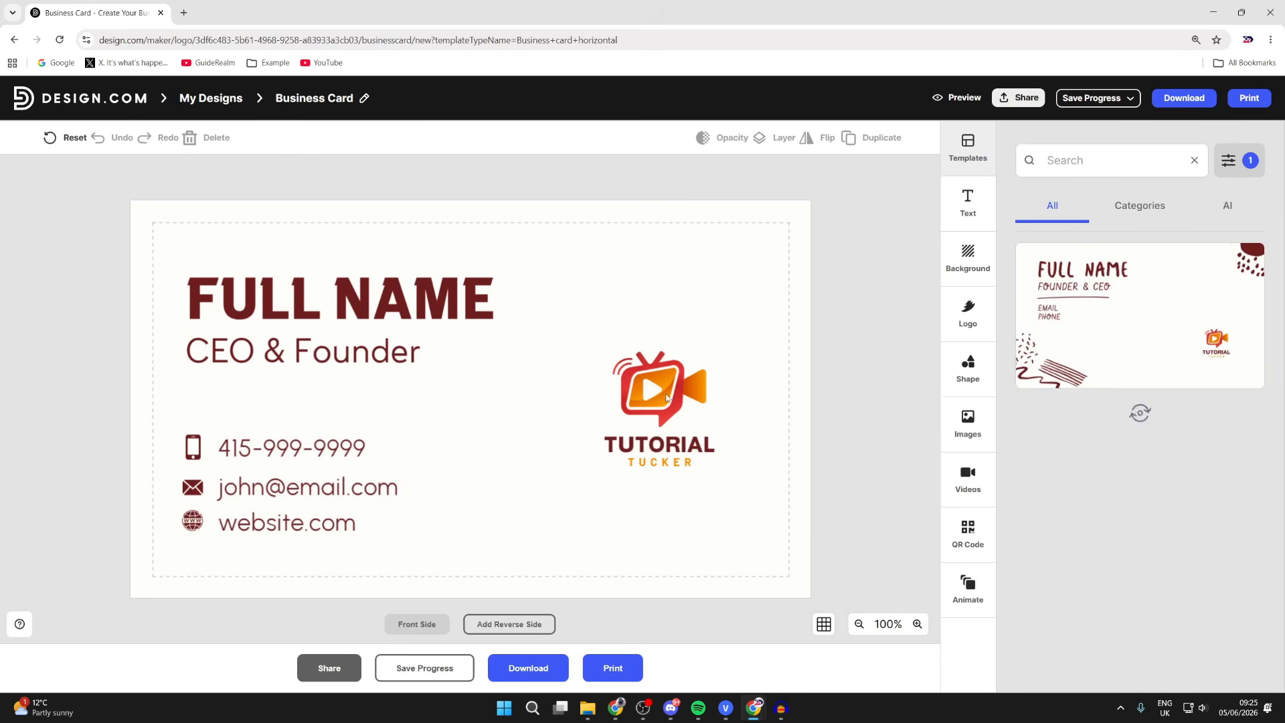
- Enlarge the card's logo slightly and replace FULL NAME with the owner's name
left_click(677, 401)
left_click_drag(534, 509, 509, 530)
left_click(347, 268)
left_click(312, 300)
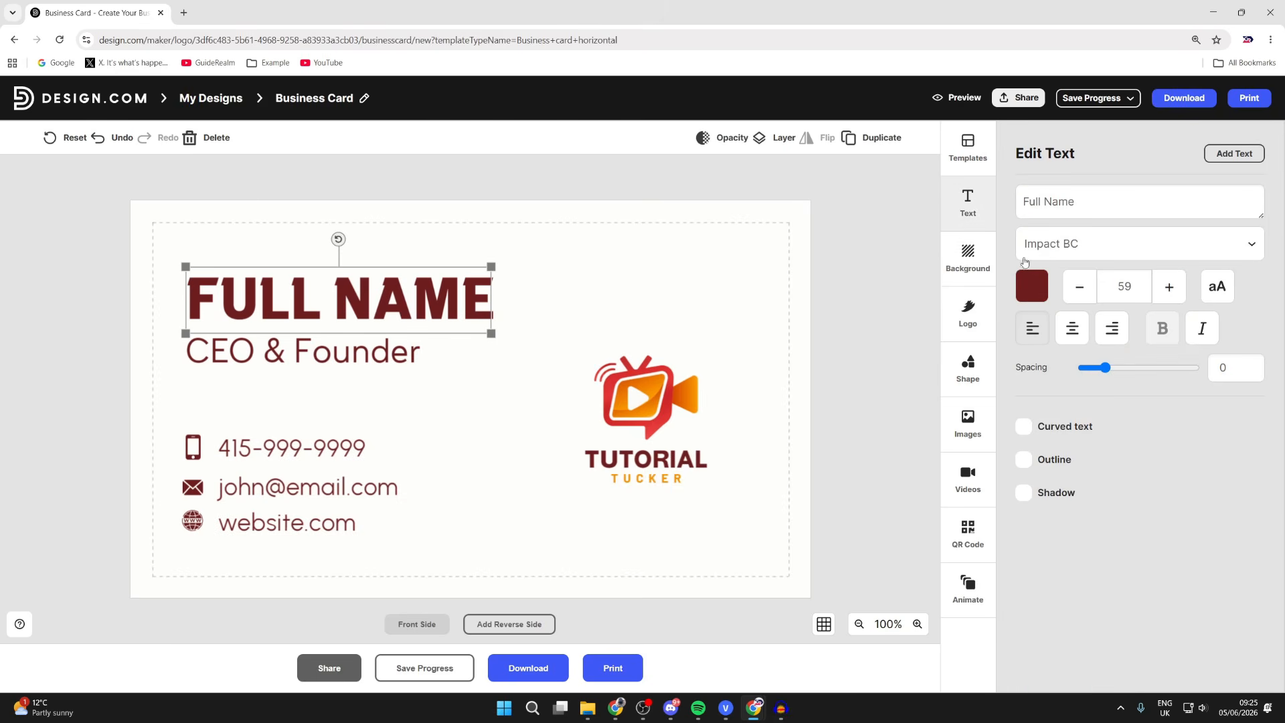
left_click_drag(1090, 215, 930, 203)
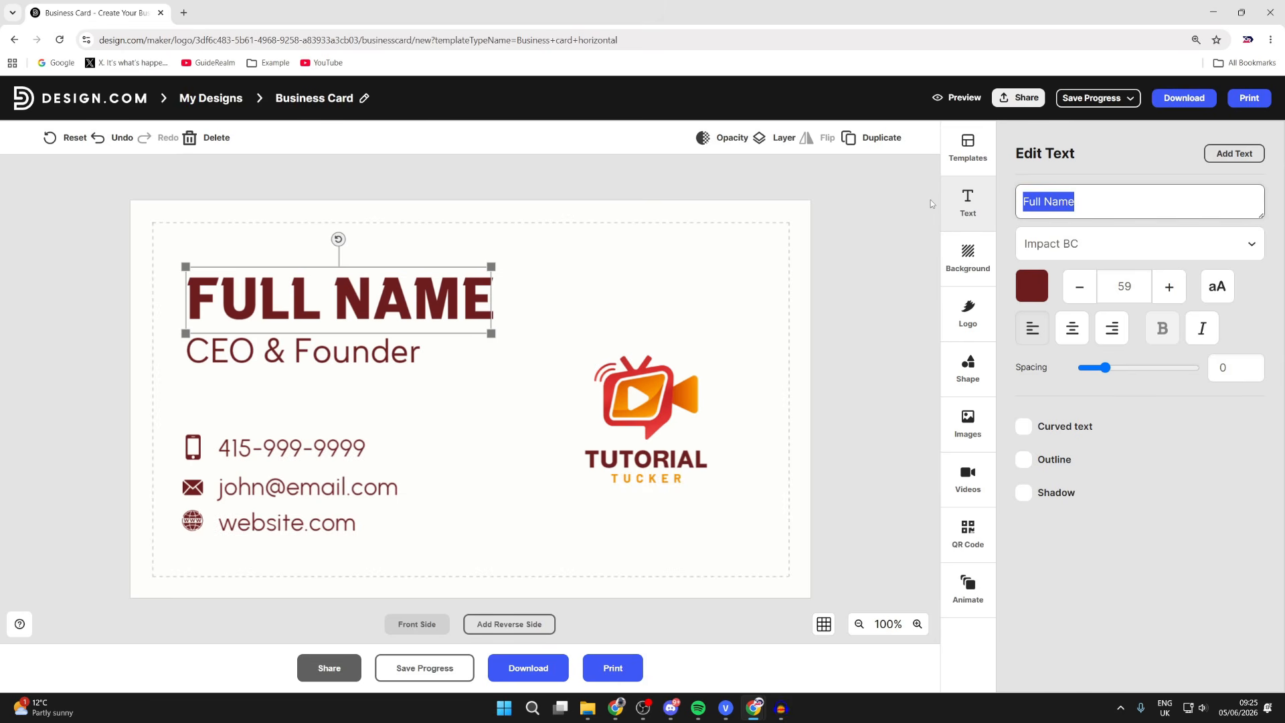
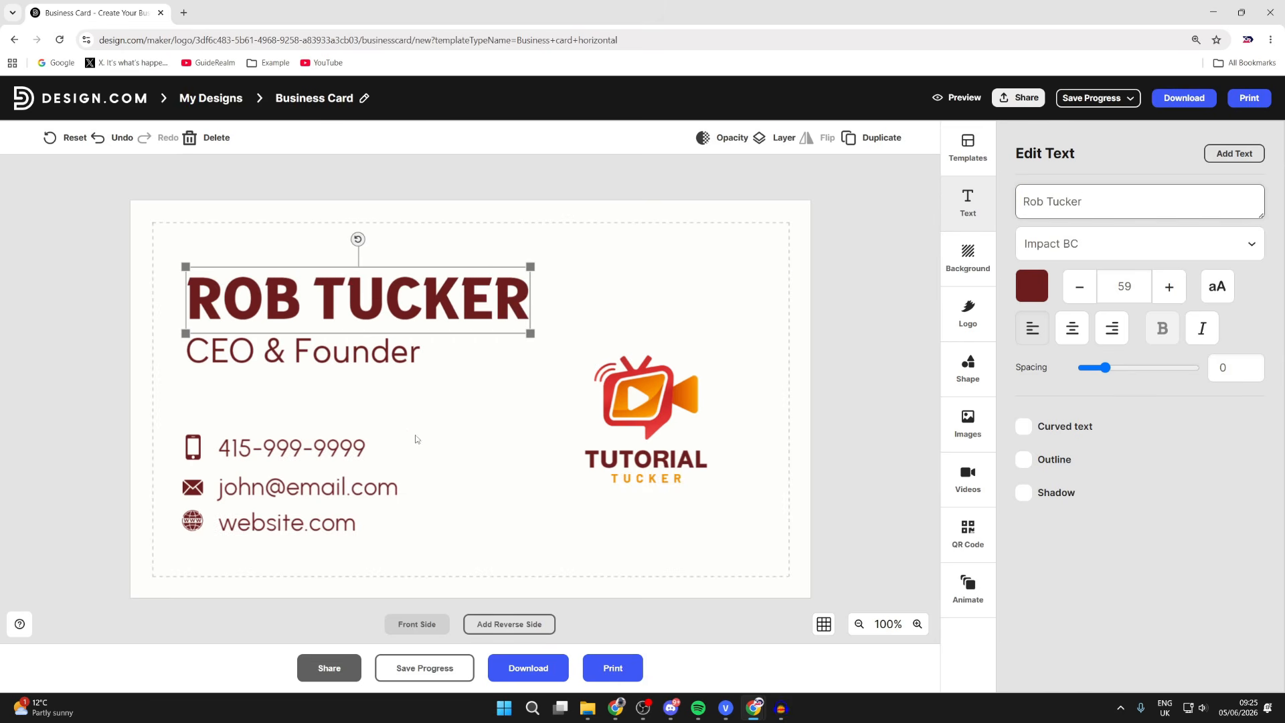
- Replace the phone placeholder with a filler number, then select the email and website lines
left_click(358, 444)
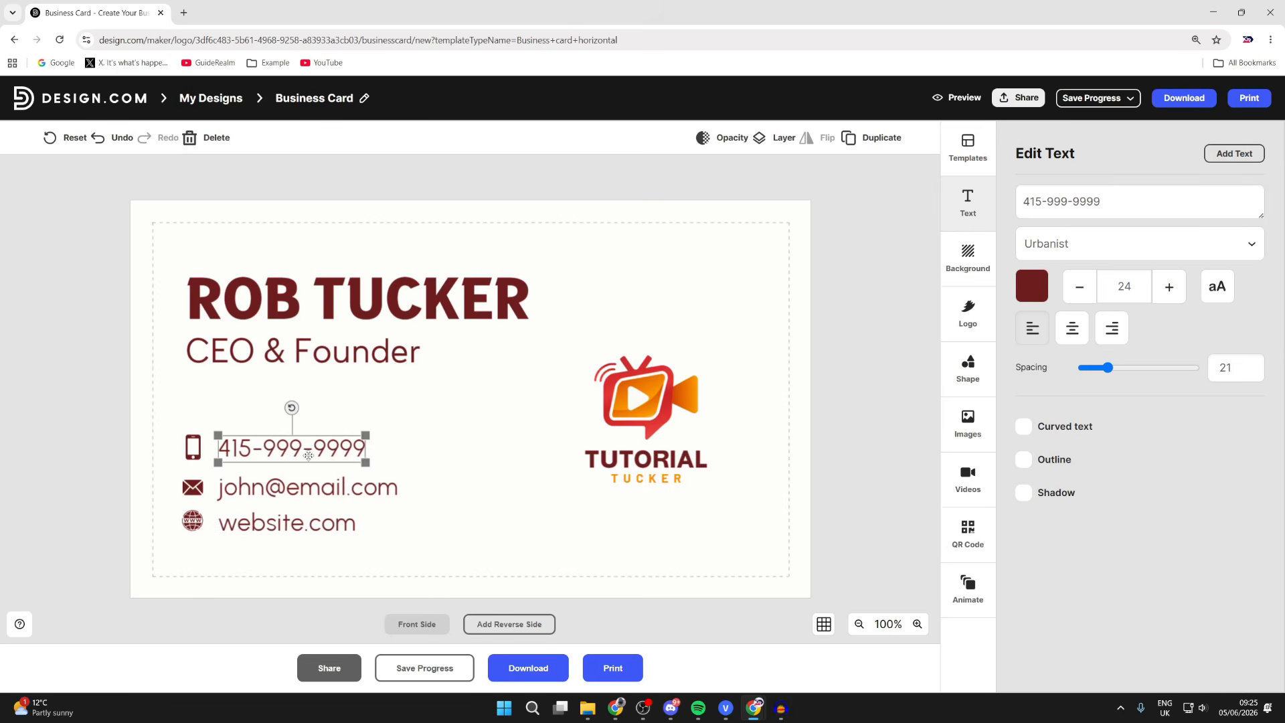
key("ctrl+a")
type("ddddd")
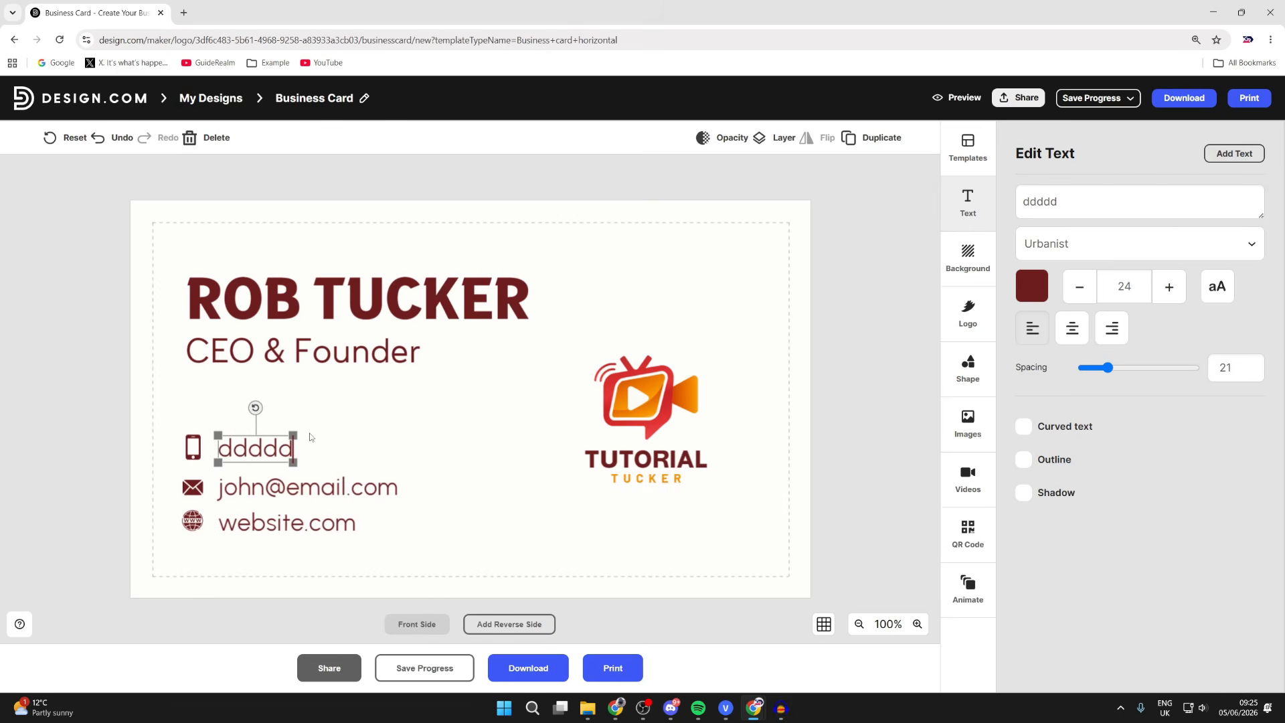
key("ctrl+a")
key("BackSpace")
type("3")
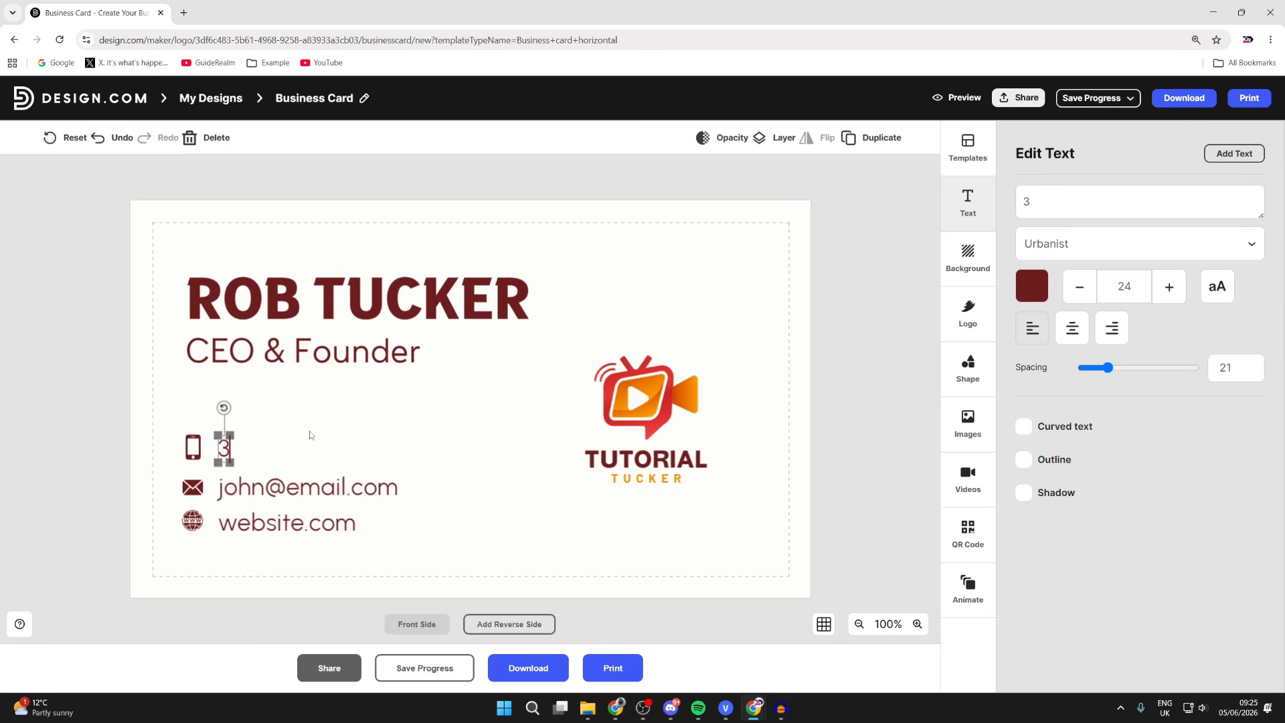
type("3333333333333")
left_click(340, 482)
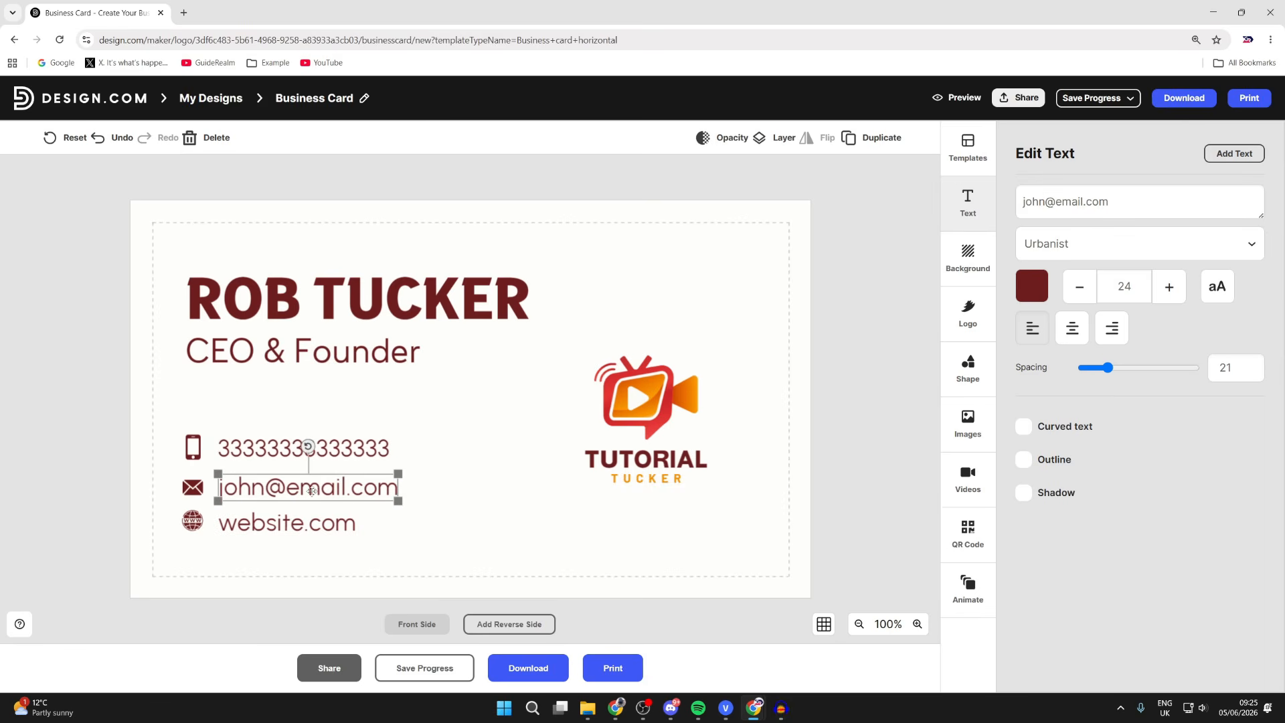
left_click(318, 528)
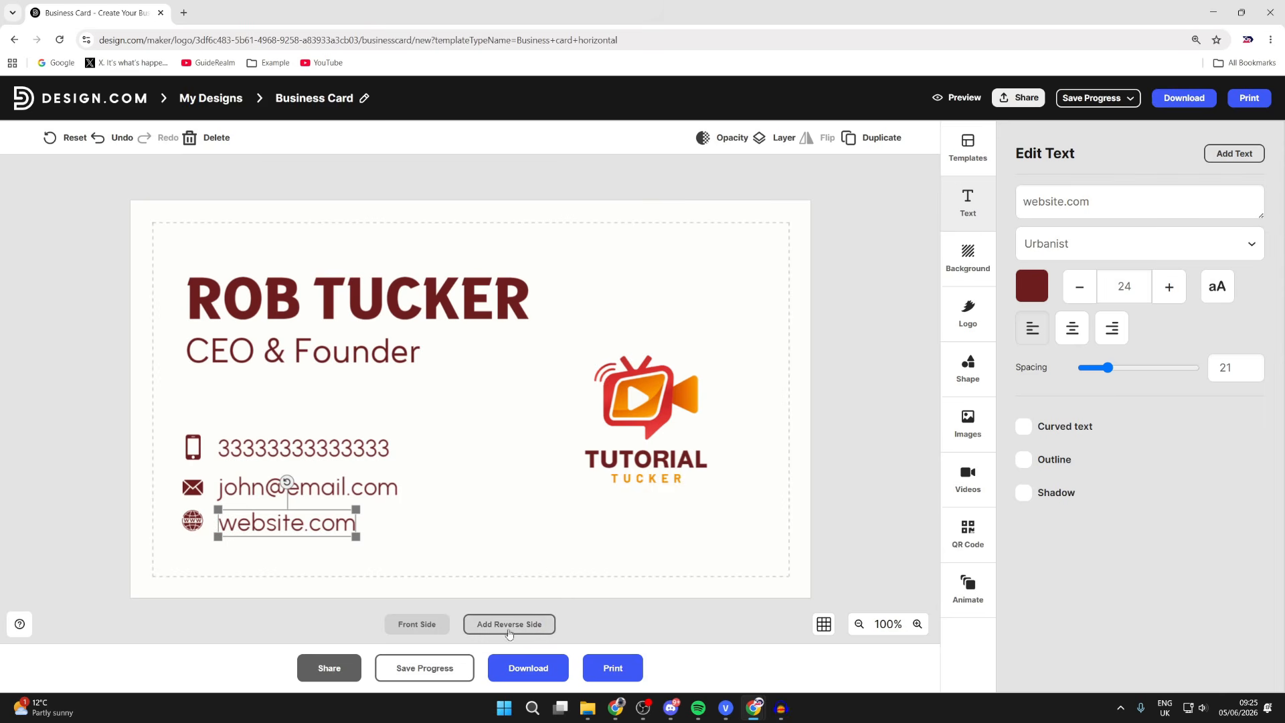
- Download the business card and return to the Create new designs page
left_click(536, 667)
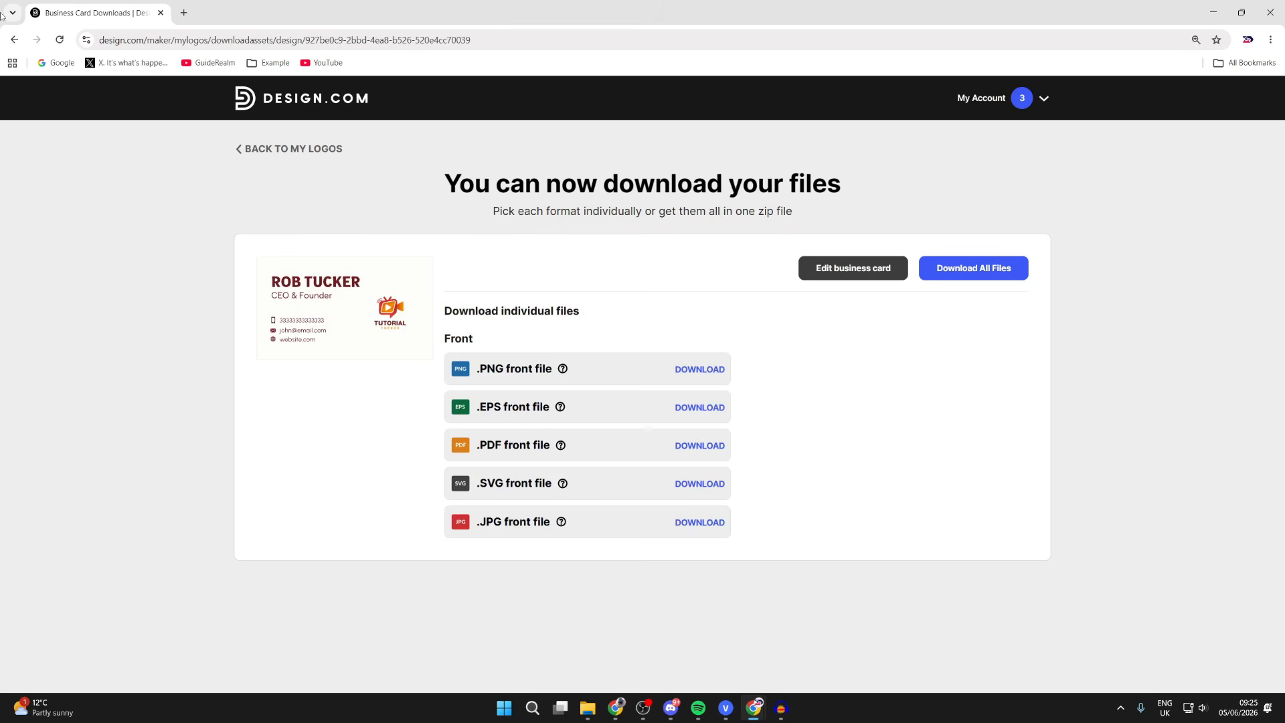
left_click(15, 40)
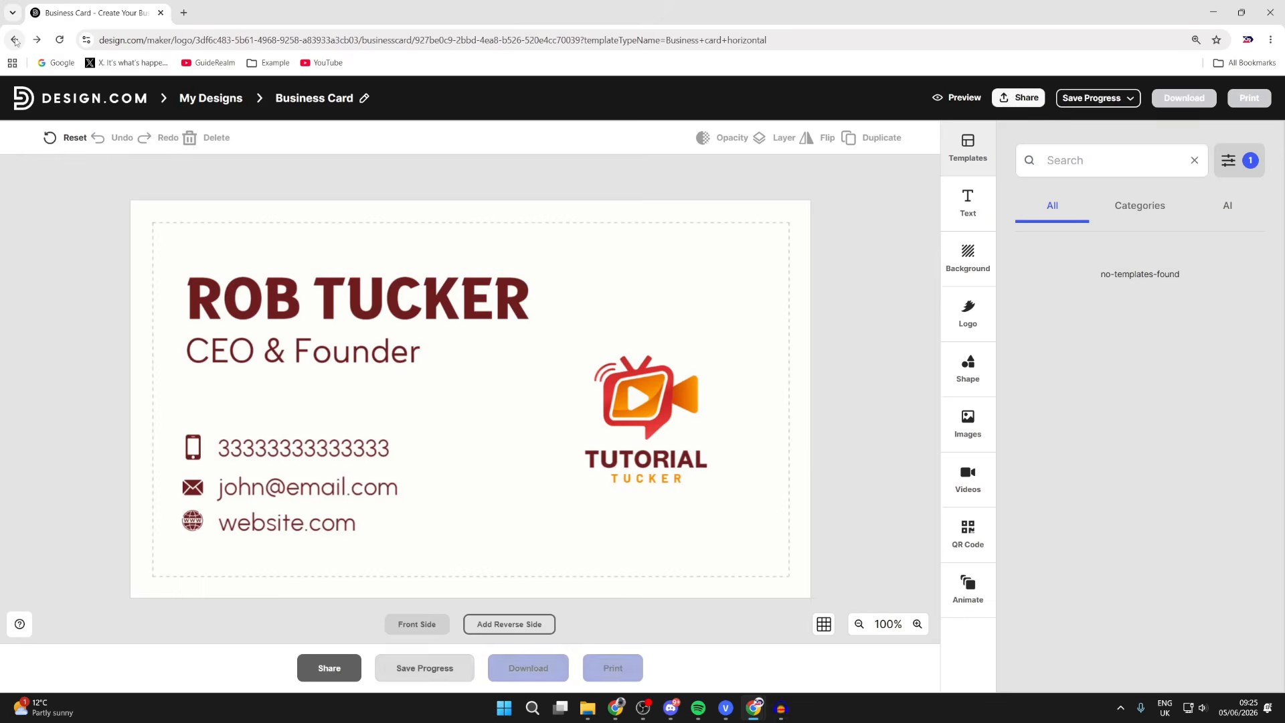
left_click(15, 39)
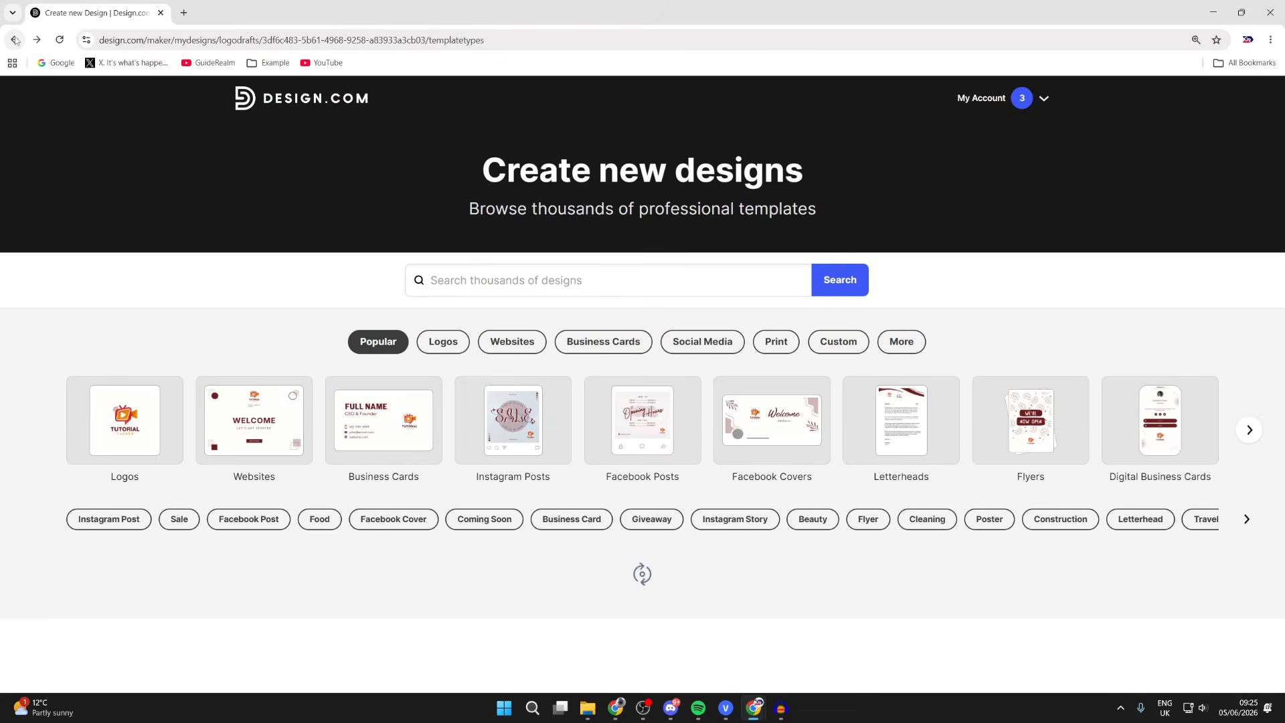
- Start a new website design and compare its Mobile and Desktop previews
left_click(499, 341)
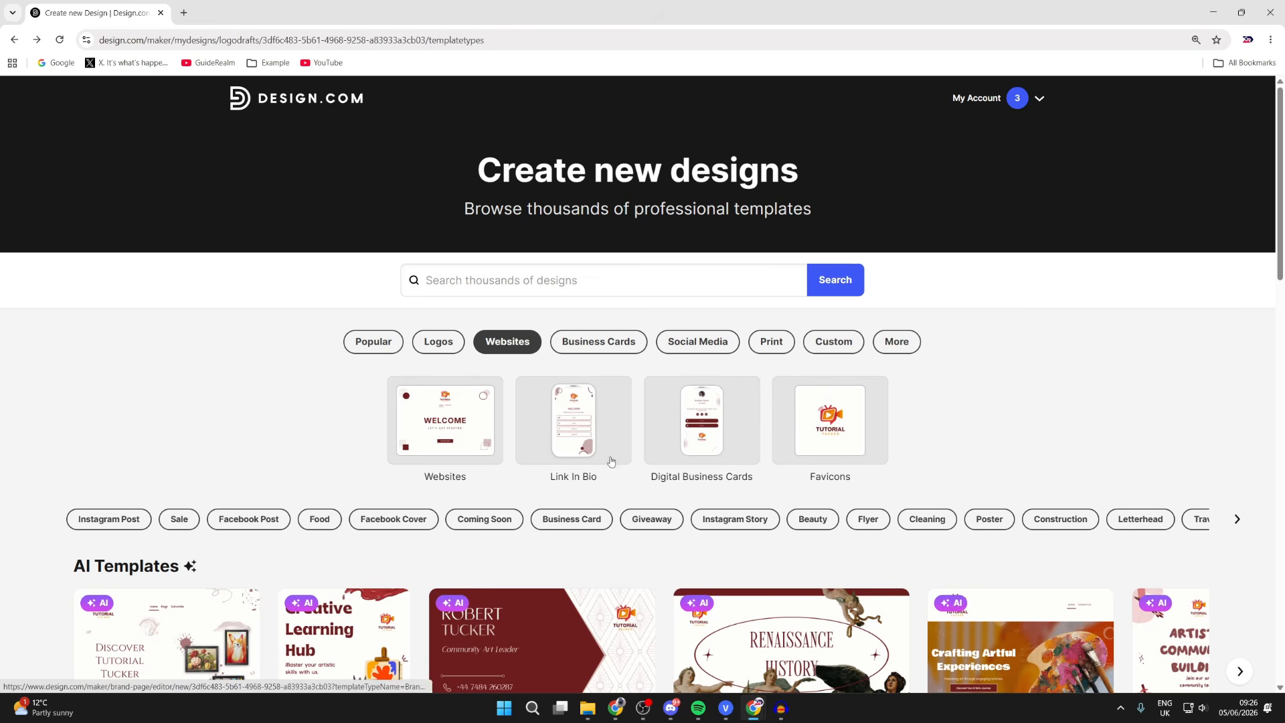
left_click(418, 420)
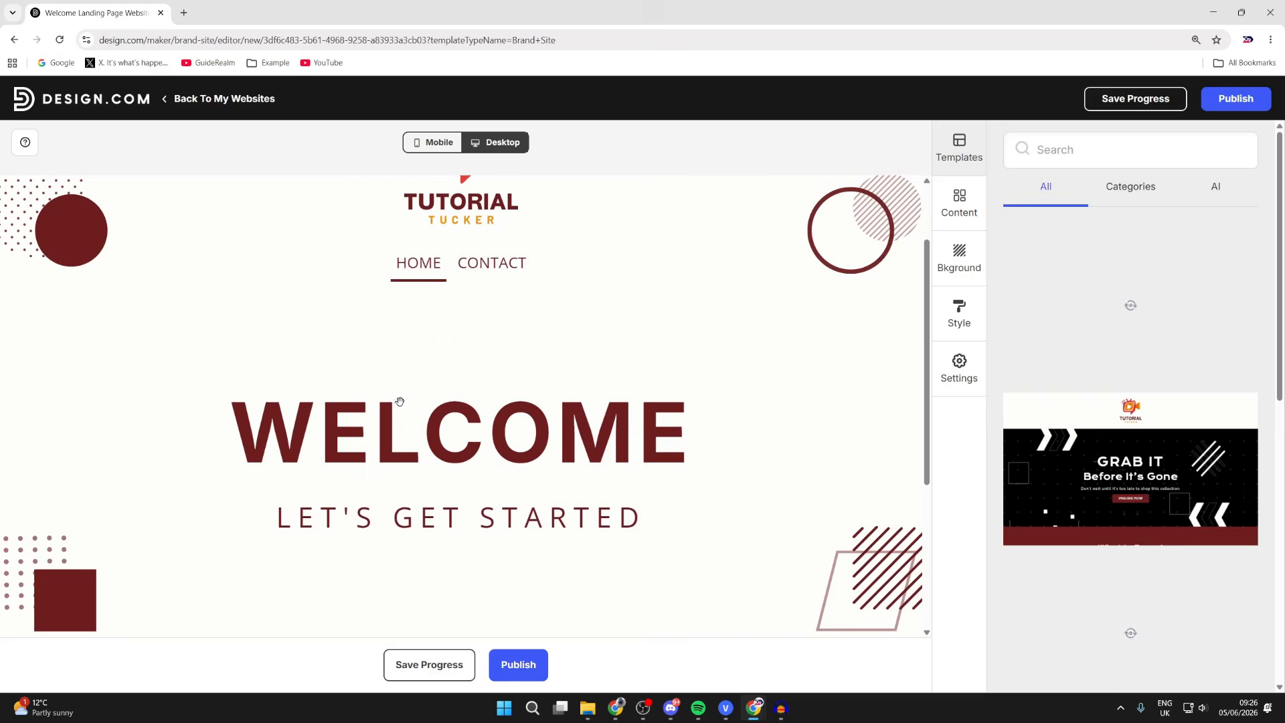
left_click(425, 144)
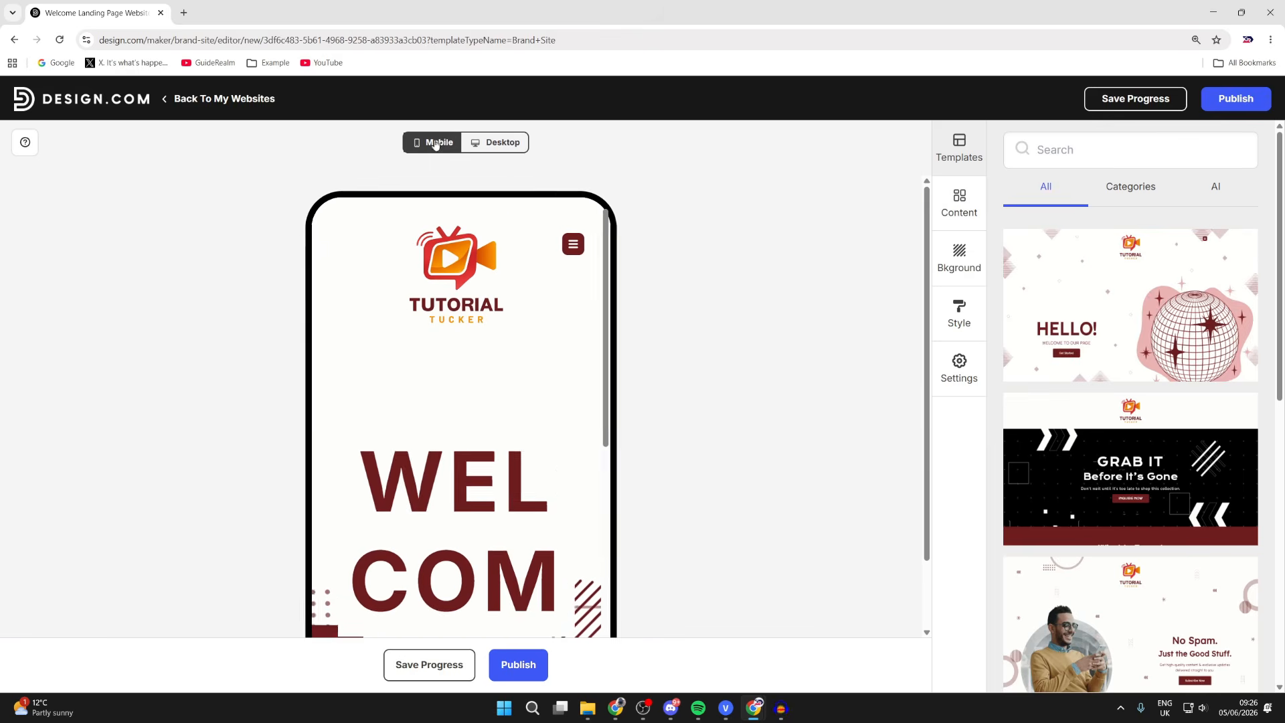
left_click(488, 142)
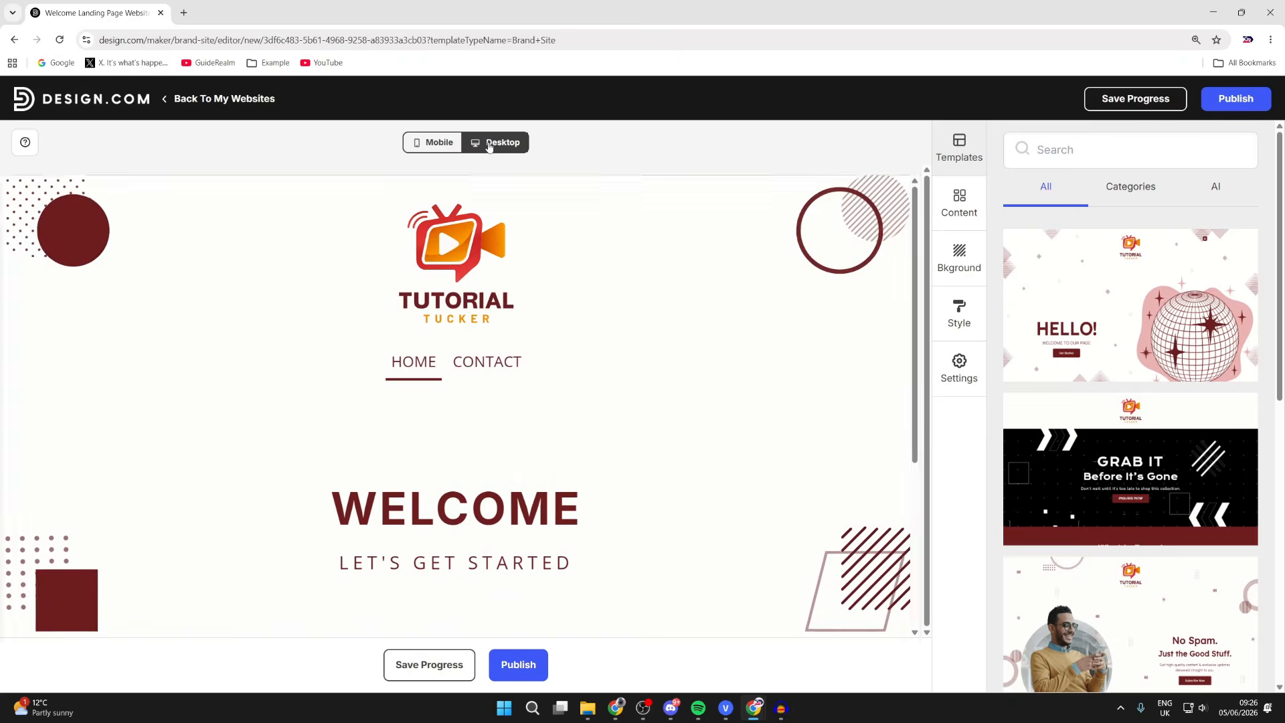
scroll(513, 301, "down", 5)
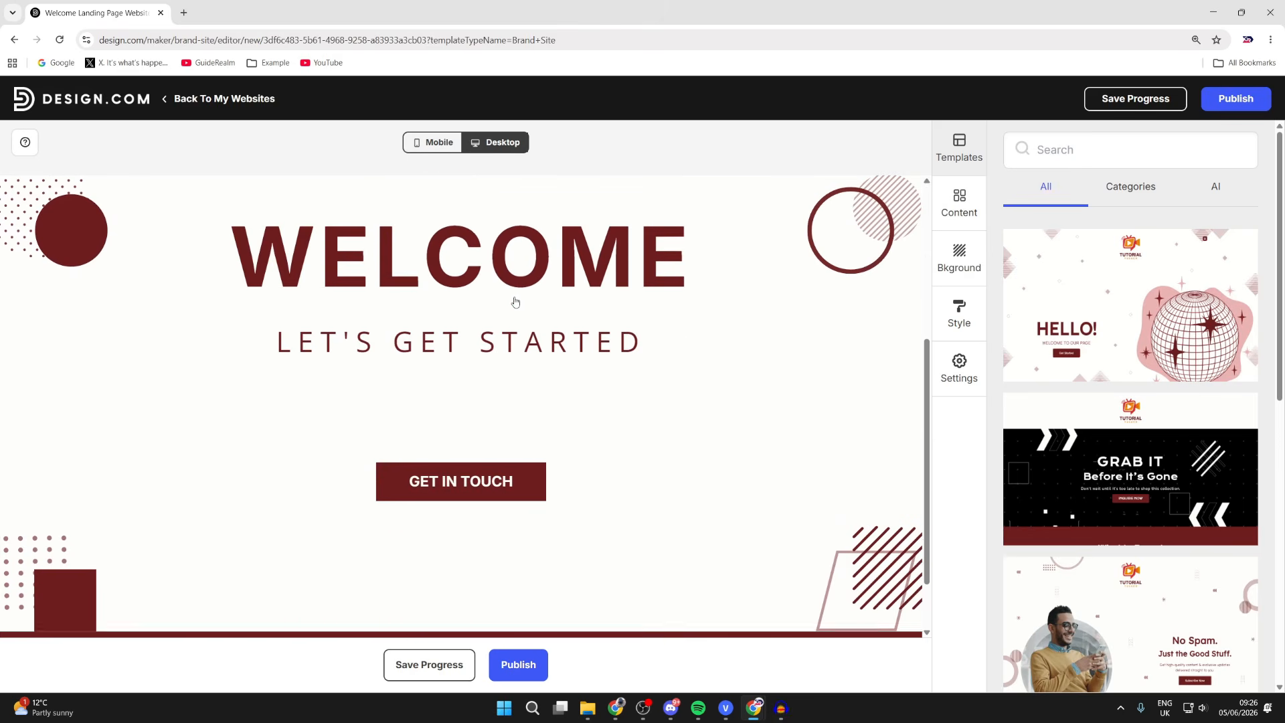
- Change the WELCOME banner's title to 'Hello!'
scroll(513, 301, "up", 5)
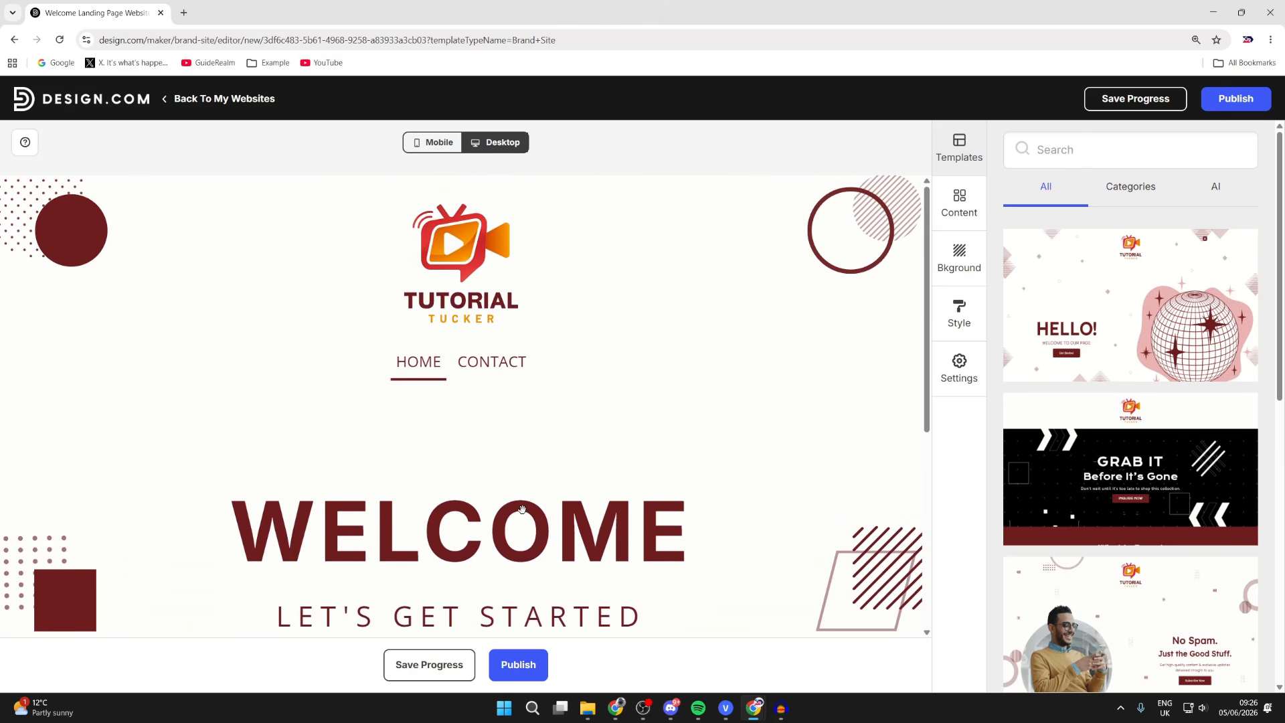
left_click(521, 526)
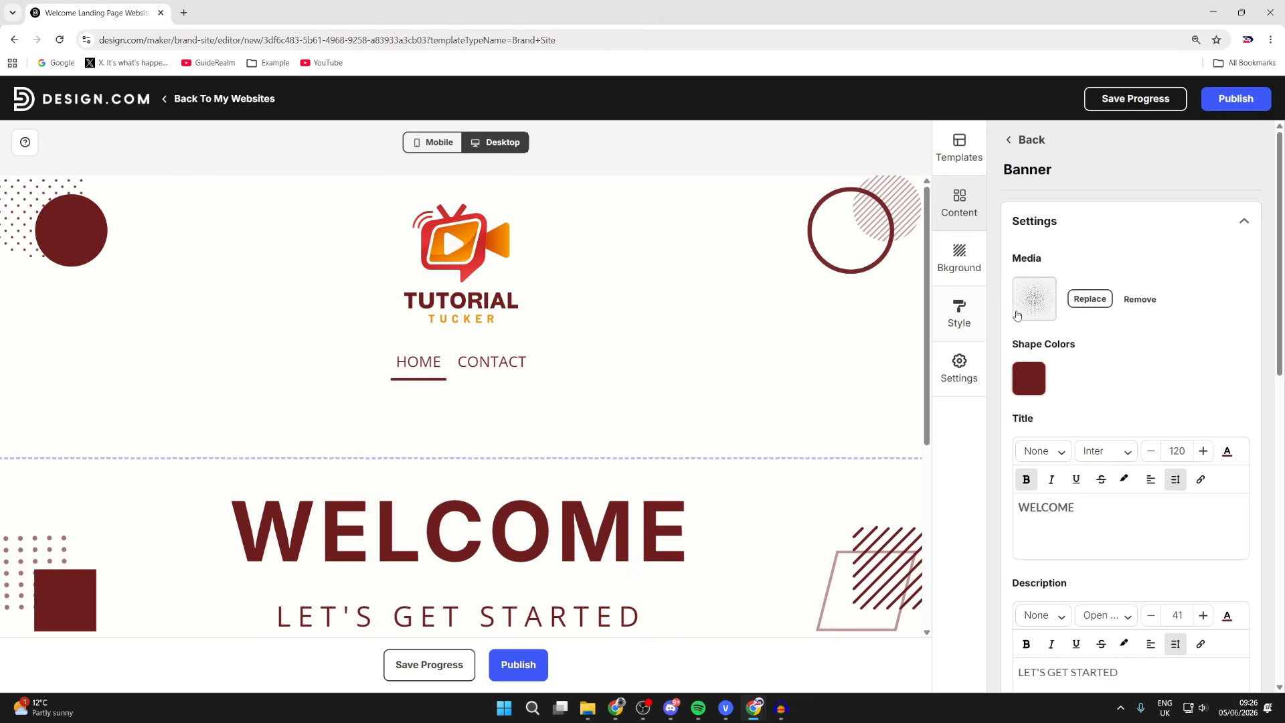
scroll(1022, 213, "down", 1)
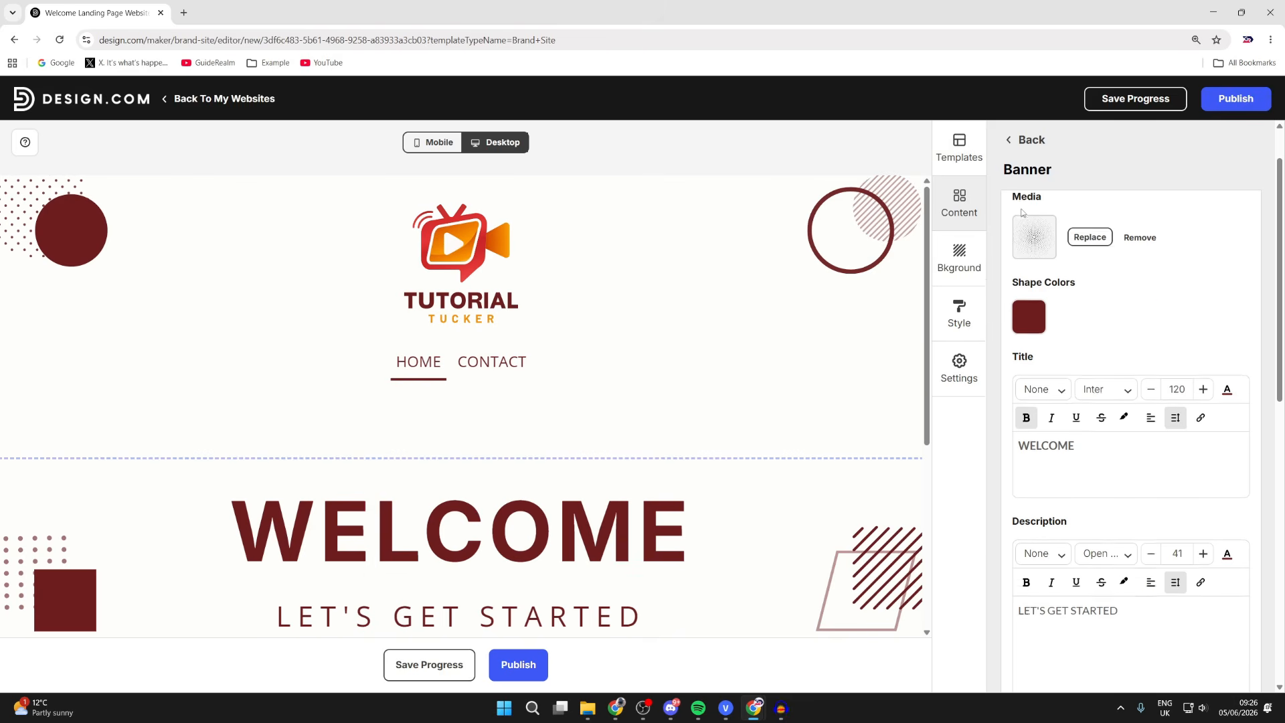
double_click(1052, 447)
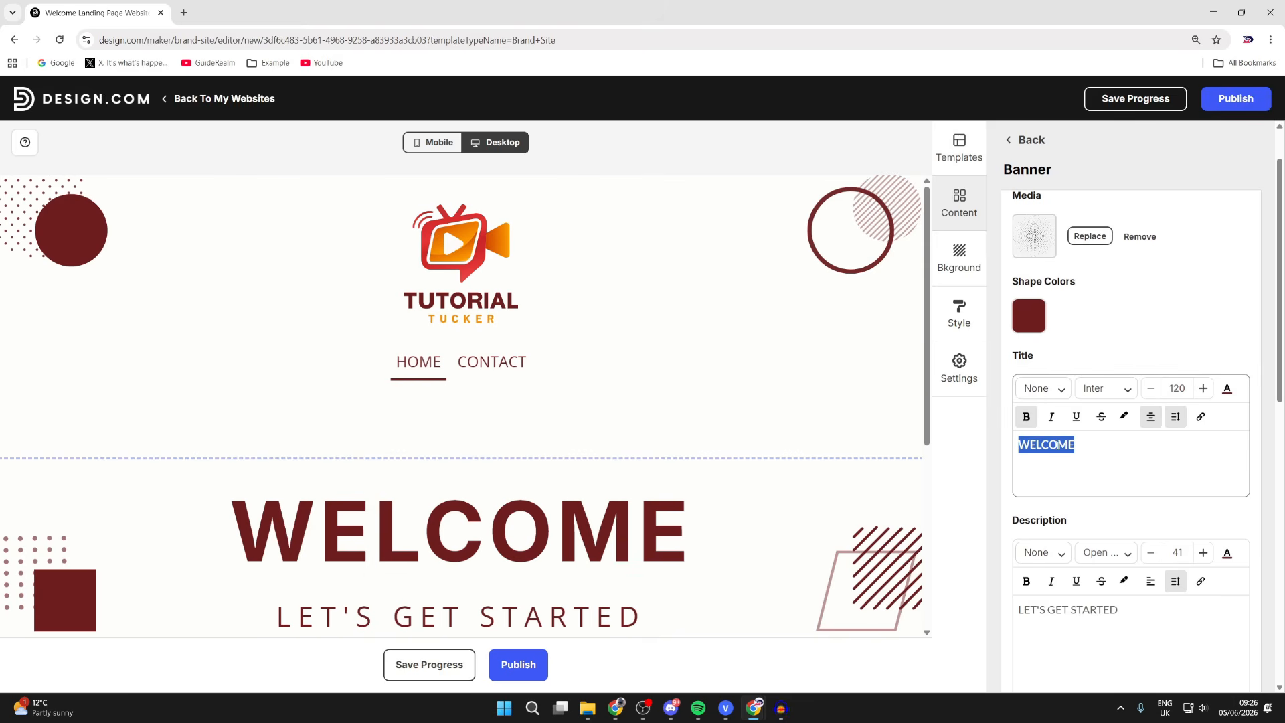
type("Hello!")
- Set the GET IN TOUCH button's link type to Url and paste the YouTube channel link
scroll(1131, 344, "down", 4)
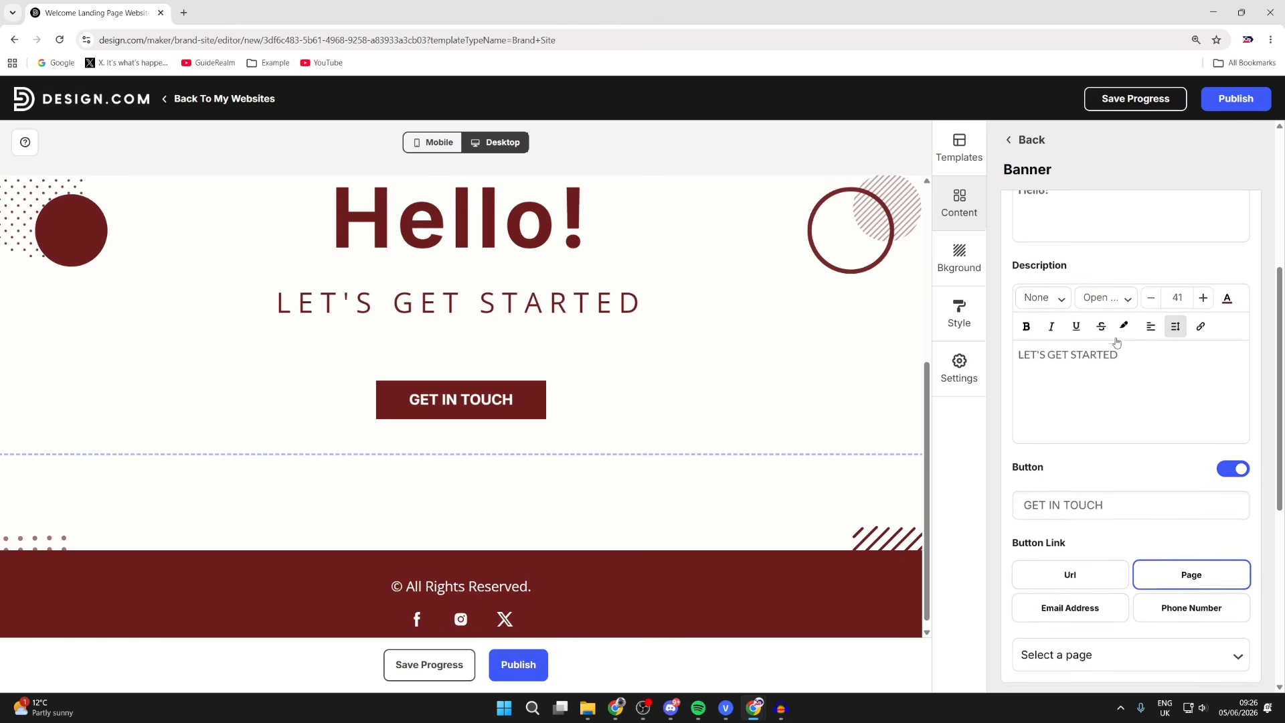
scroll(1116, 341, "down", 1)
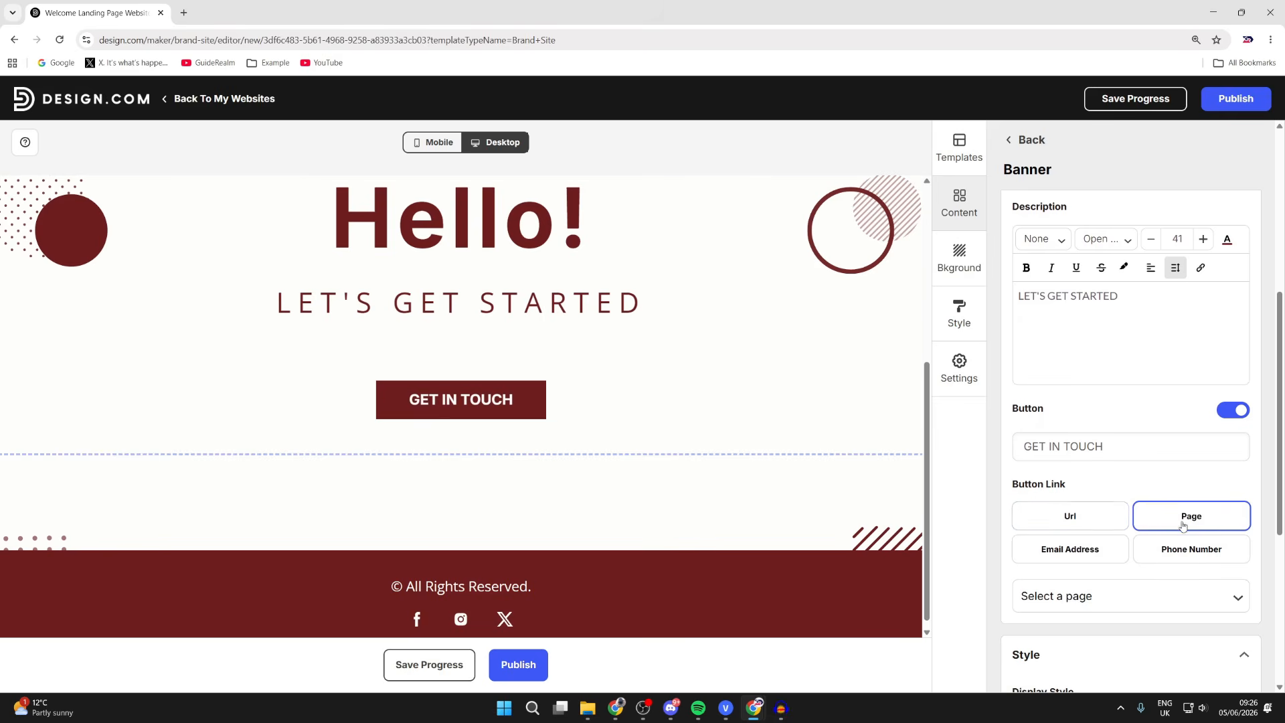
left_click(1067, 517)
left_click(1110, 597)
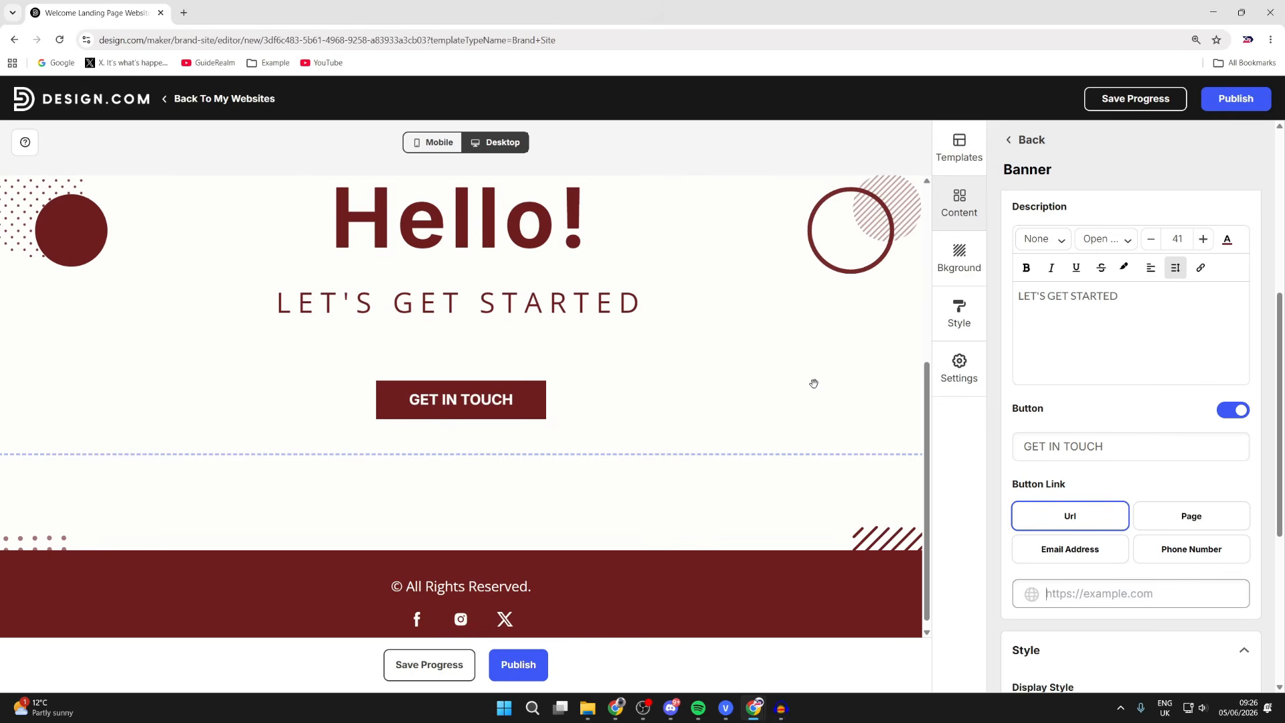
scroll(626, 415, "up", 5)
type("https://www.youtube.com/@GuideRealmVideos")
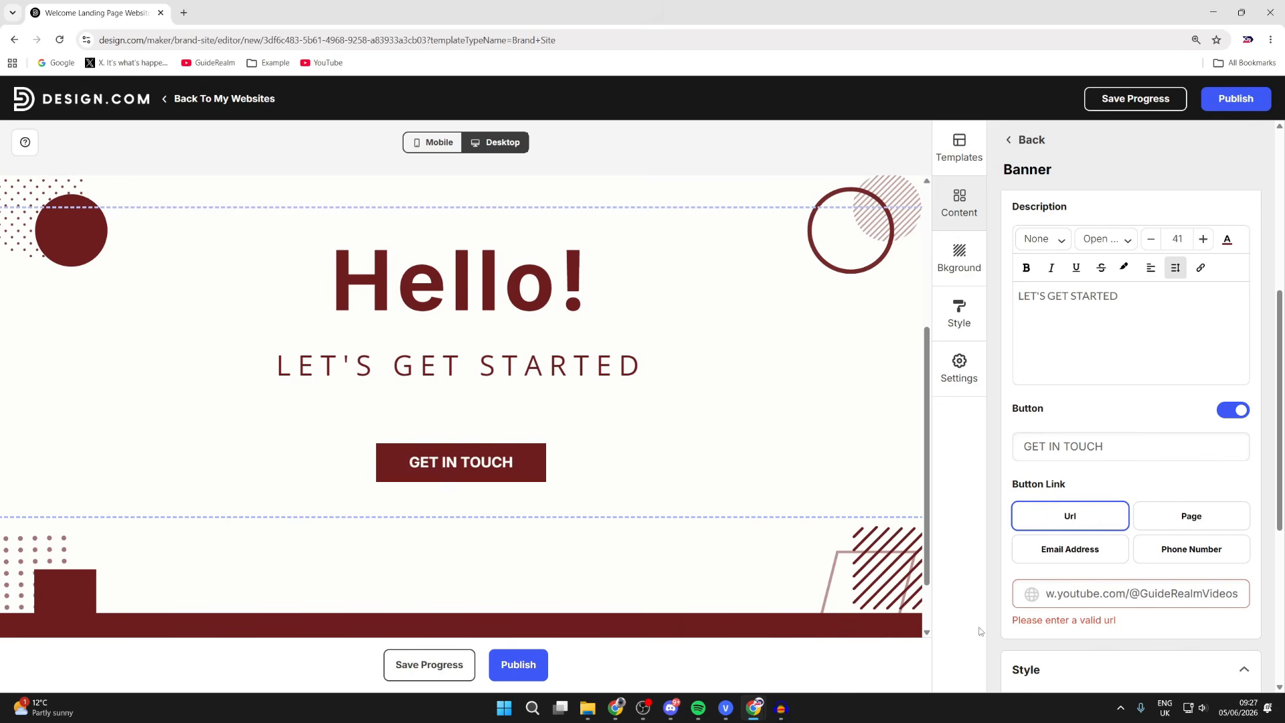
left_click(1003, 590)
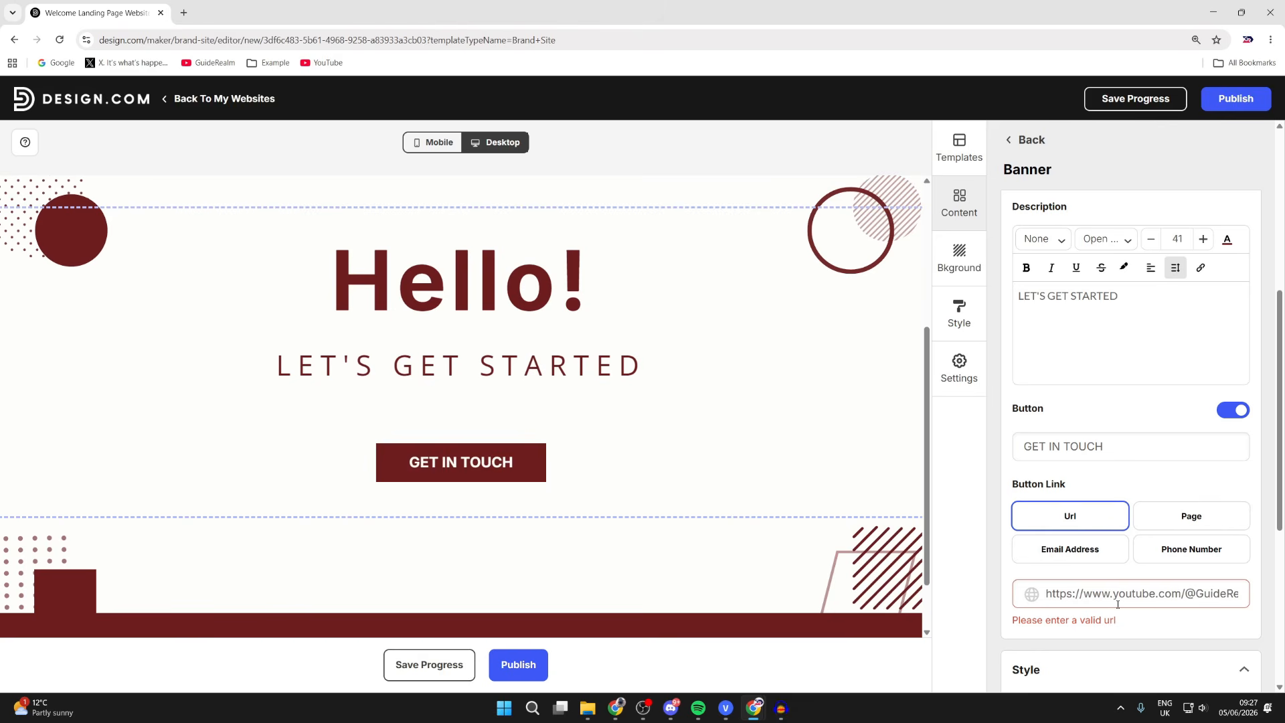
scroll(1117, 603, "down", 5)
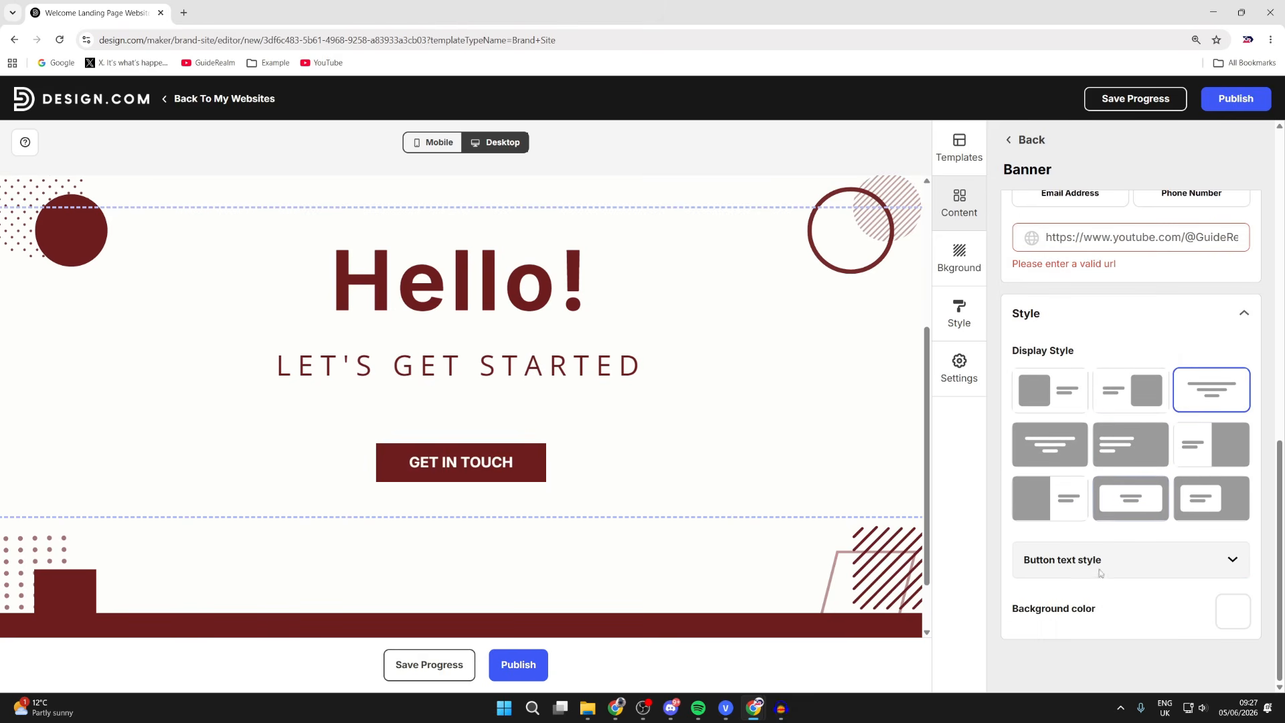
scroll(1099, 576, "up", 10)
- Look through the website's Background, Style and Settings panels
left_click(959, 268)
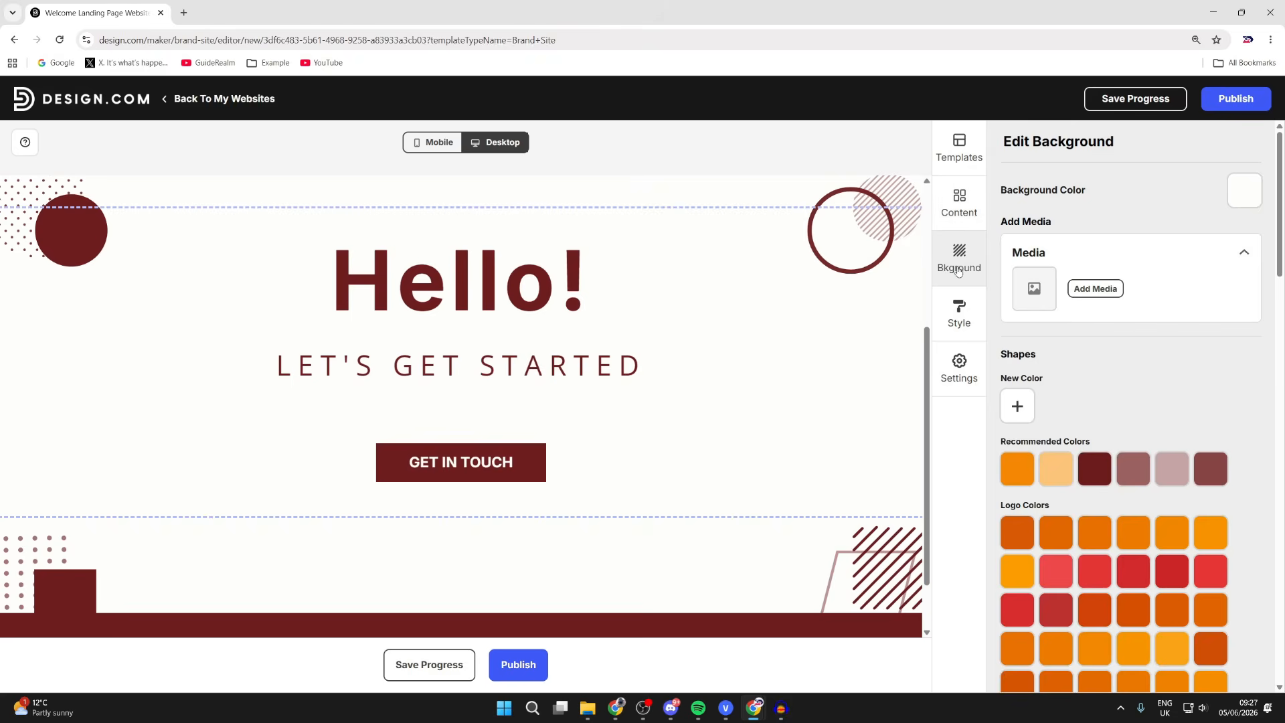
left_click(971, 328)
left_click(964, 371)
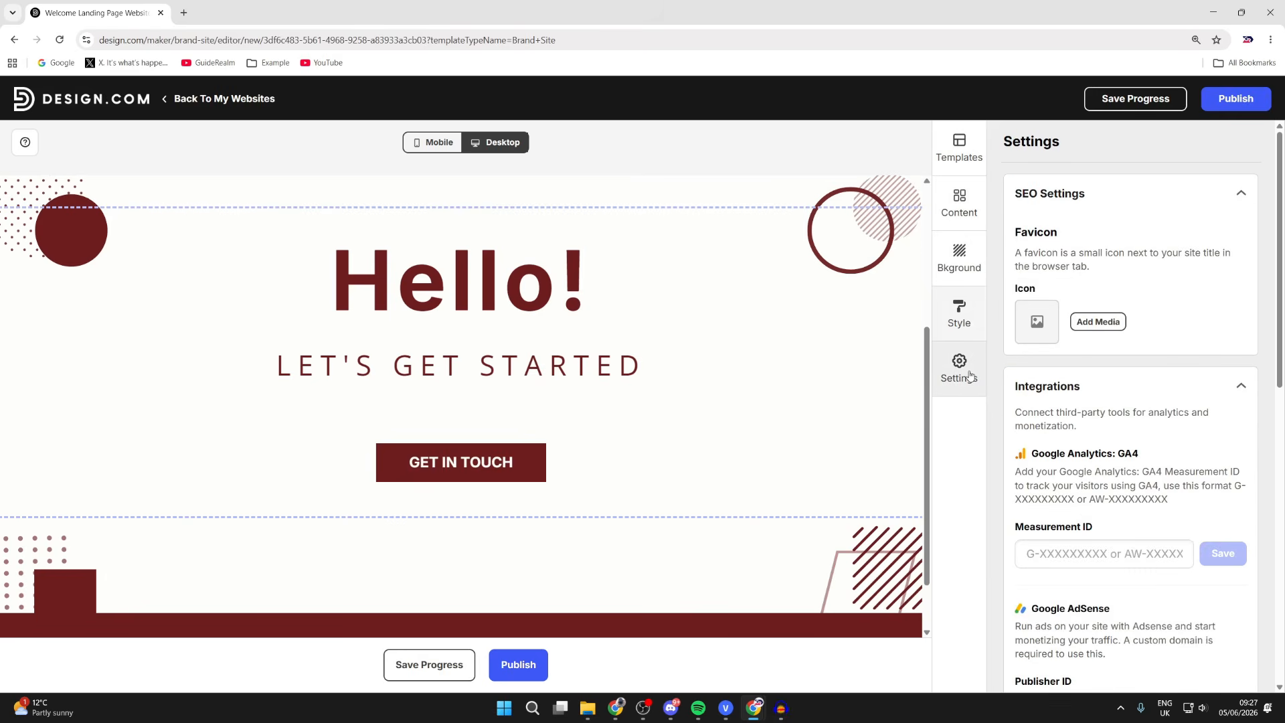
scroll(1056, 347, "down", 1)
scroll(1056, 347, "down", 3)
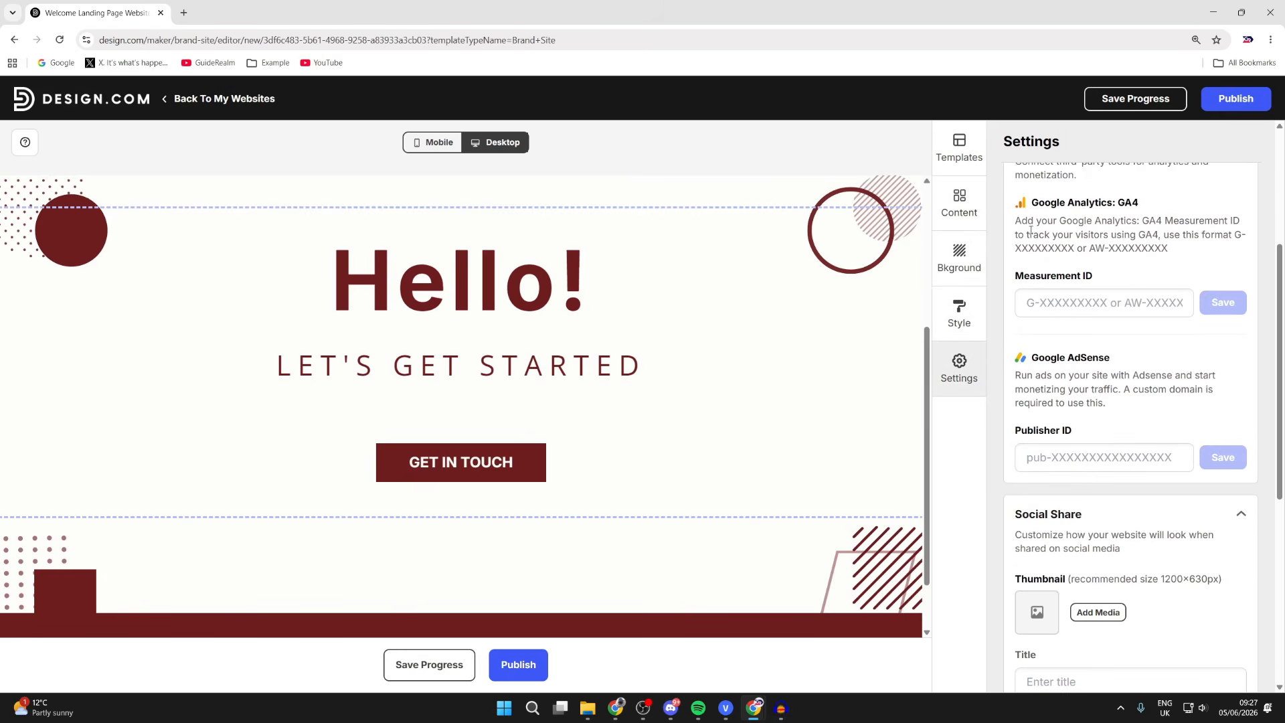
scroll(1047, 239, "up", 1)
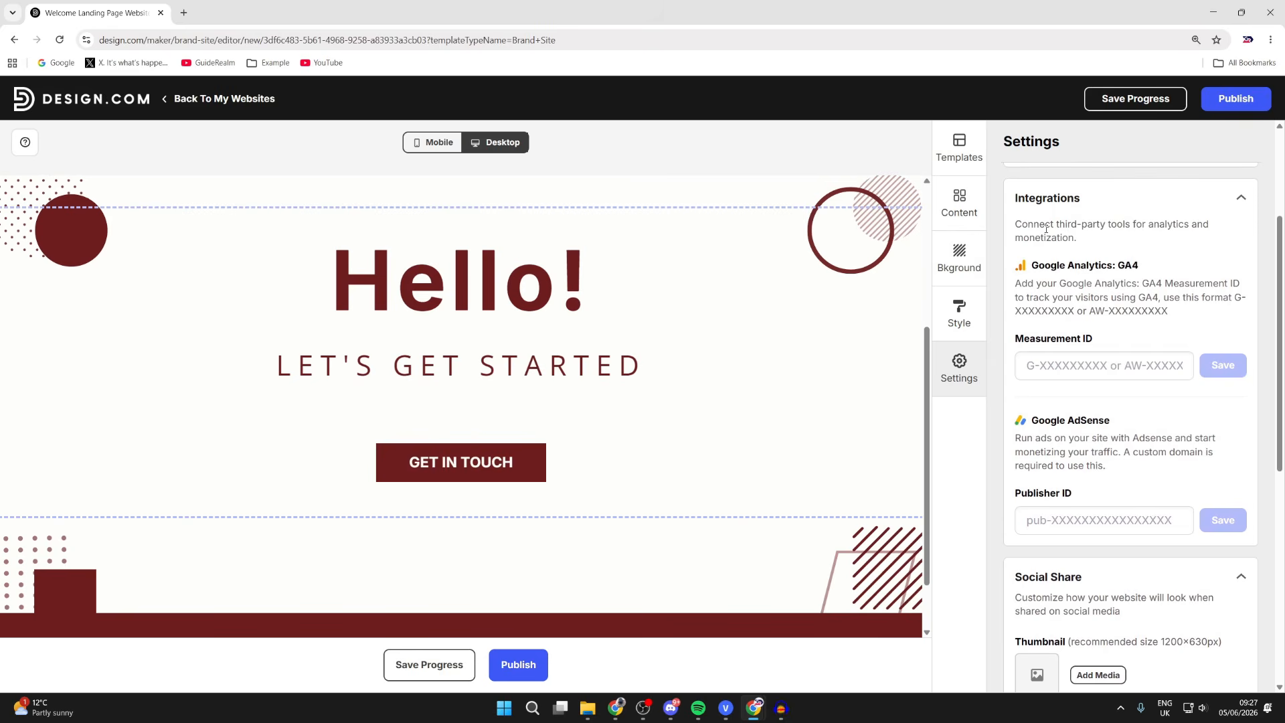
scroll(1051, 234, "down", 5)
scroll(1074, 226, "down", 2)
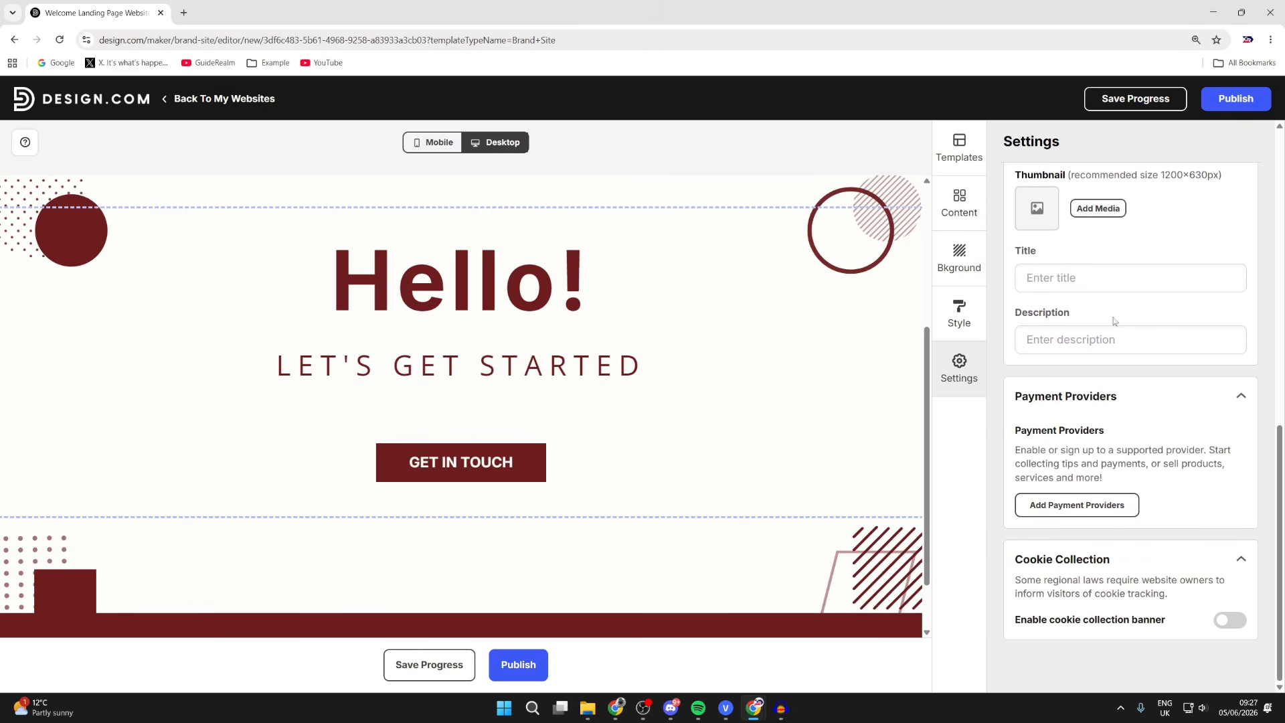
scroll(1104, 428, "up", 8)
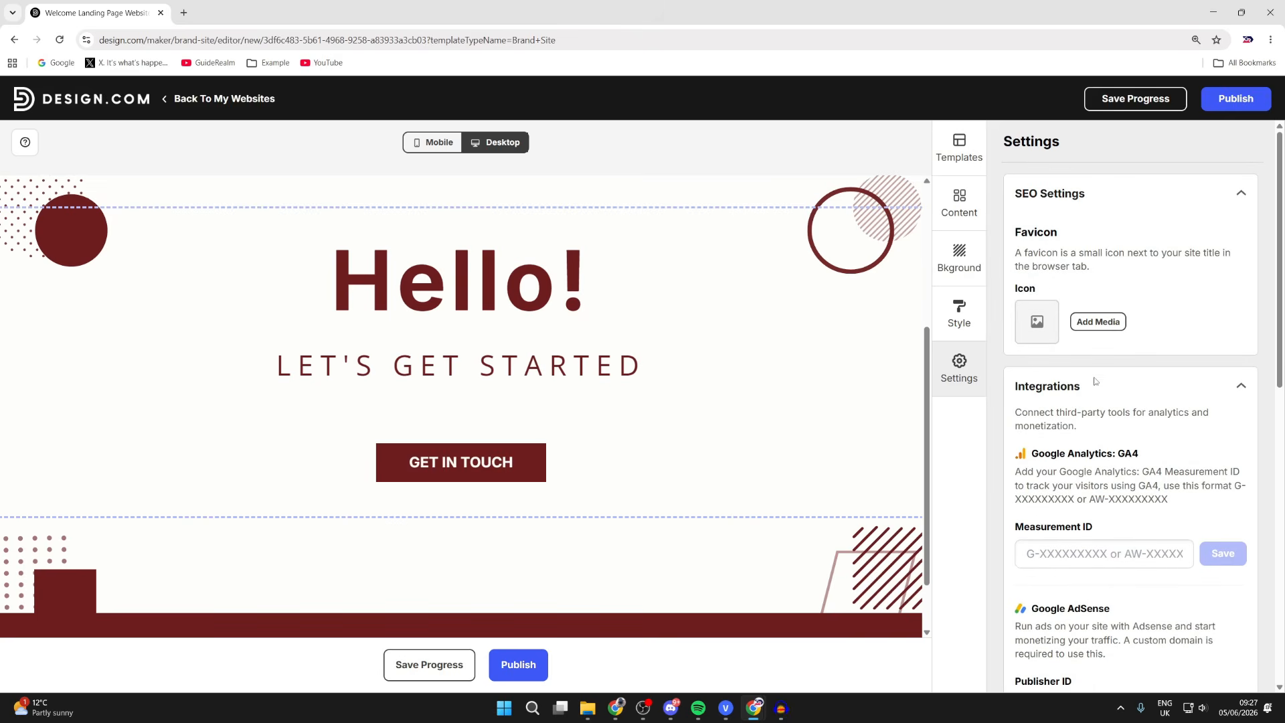
scroll(771, 309, "up", 3)
- Browse the website template gallery, then publish the site
left_click(963, 151)
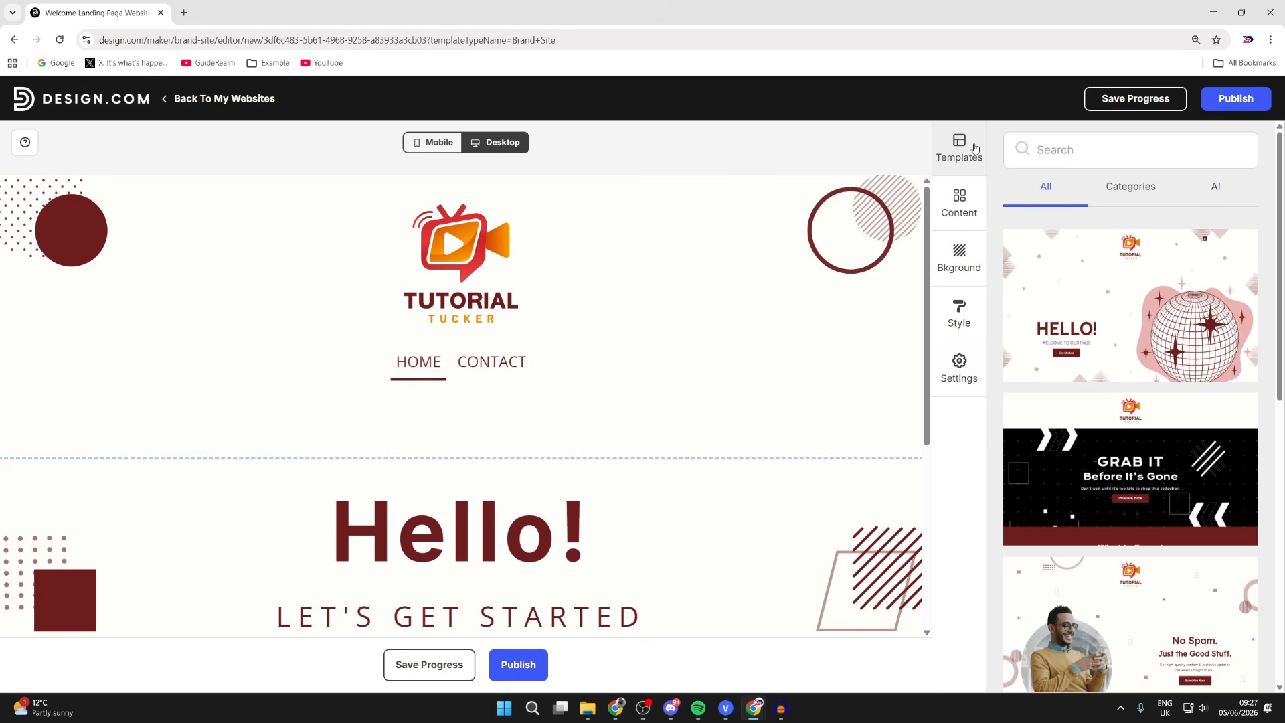
scroll(1017, 301, "down", 5)
scroll(555, 370, "down", 2)
scroll(555, 369, "down", 3)
scroll(1131, 401, "down", 3)
scroll(1131, 401, "up", 6)
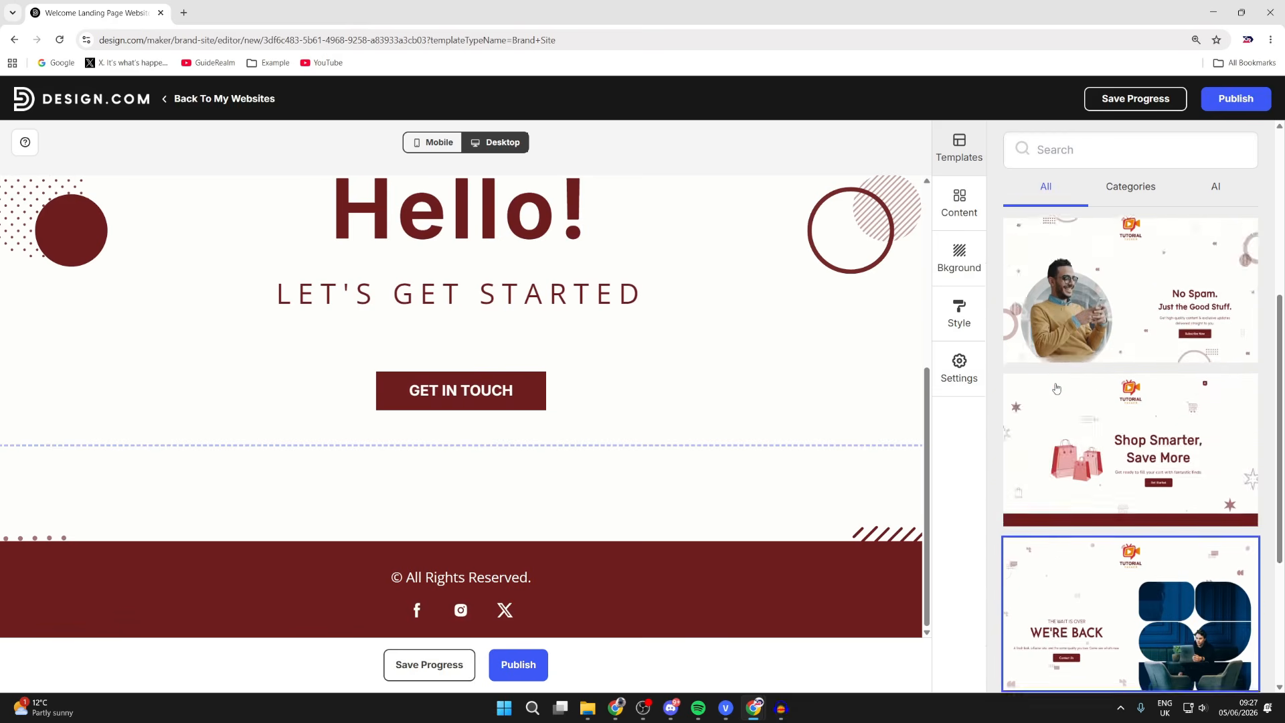
scroll(697, 321, "up", 5)
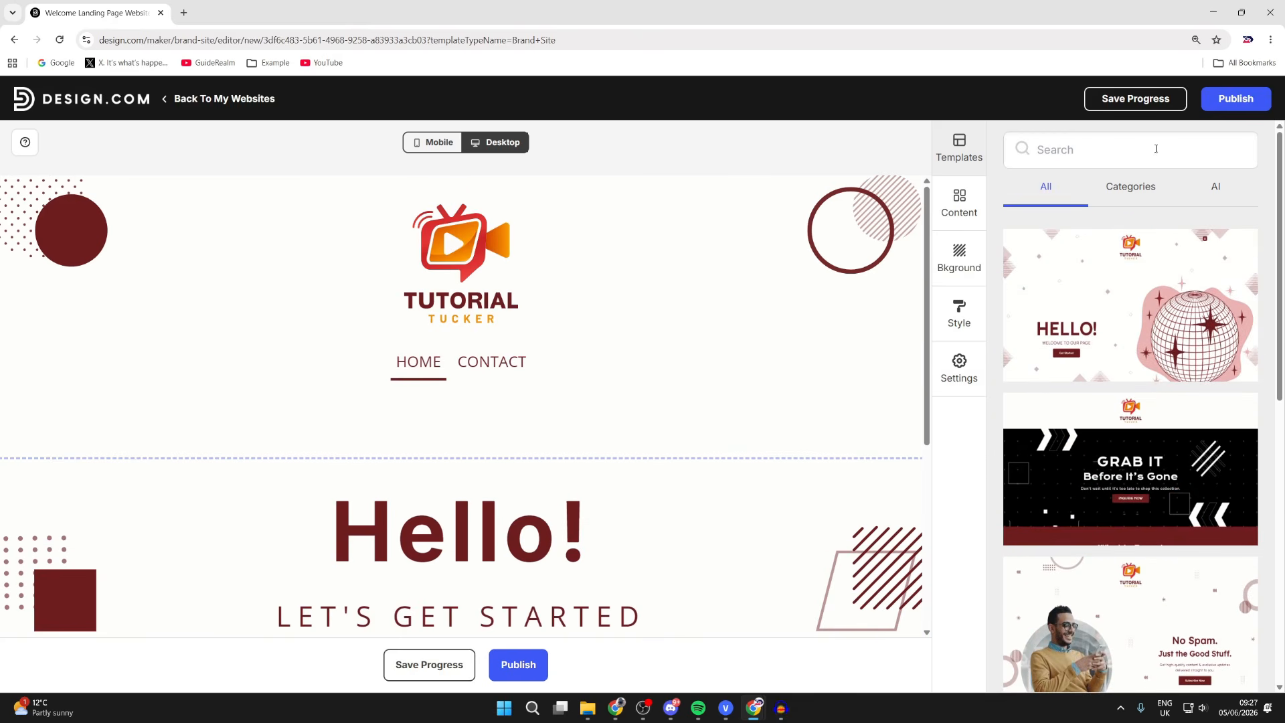
left_click(1213, 101)
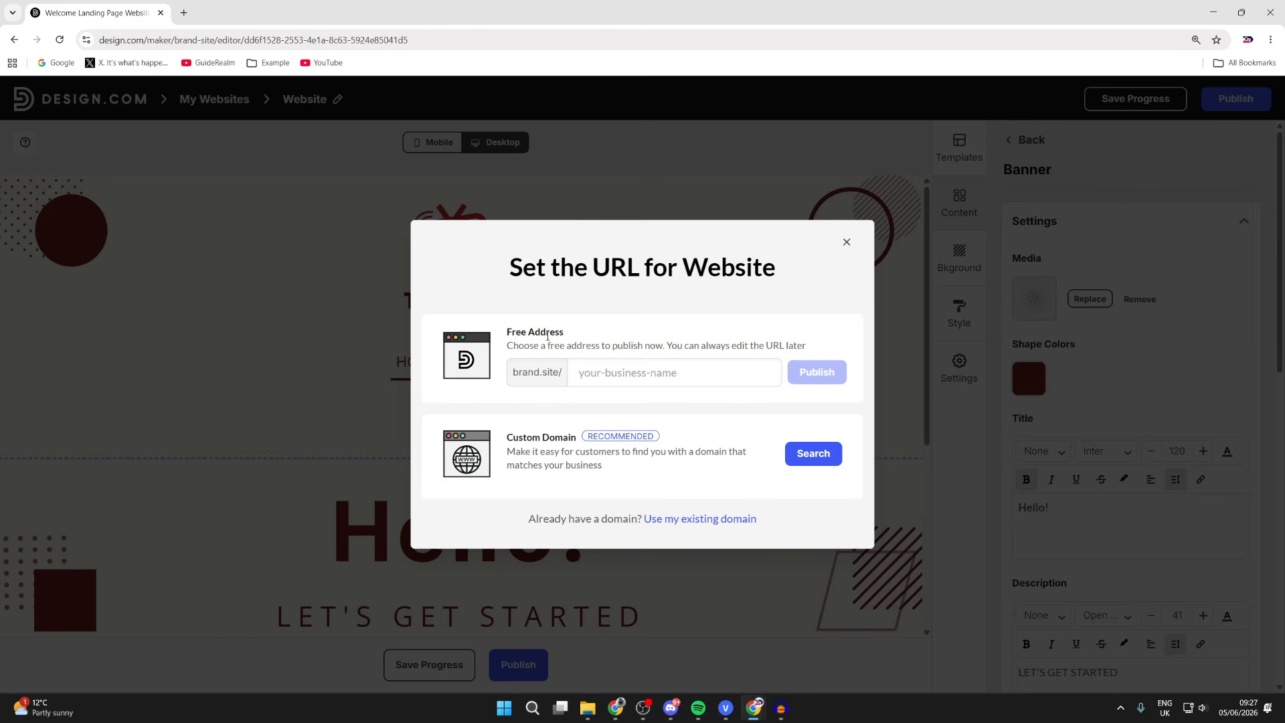
- Publish the website at the free address brand.site/guiderealm
left_click_drag(594, 344, 811, 354)
left_click(742, 358)
left_click(612, 379)
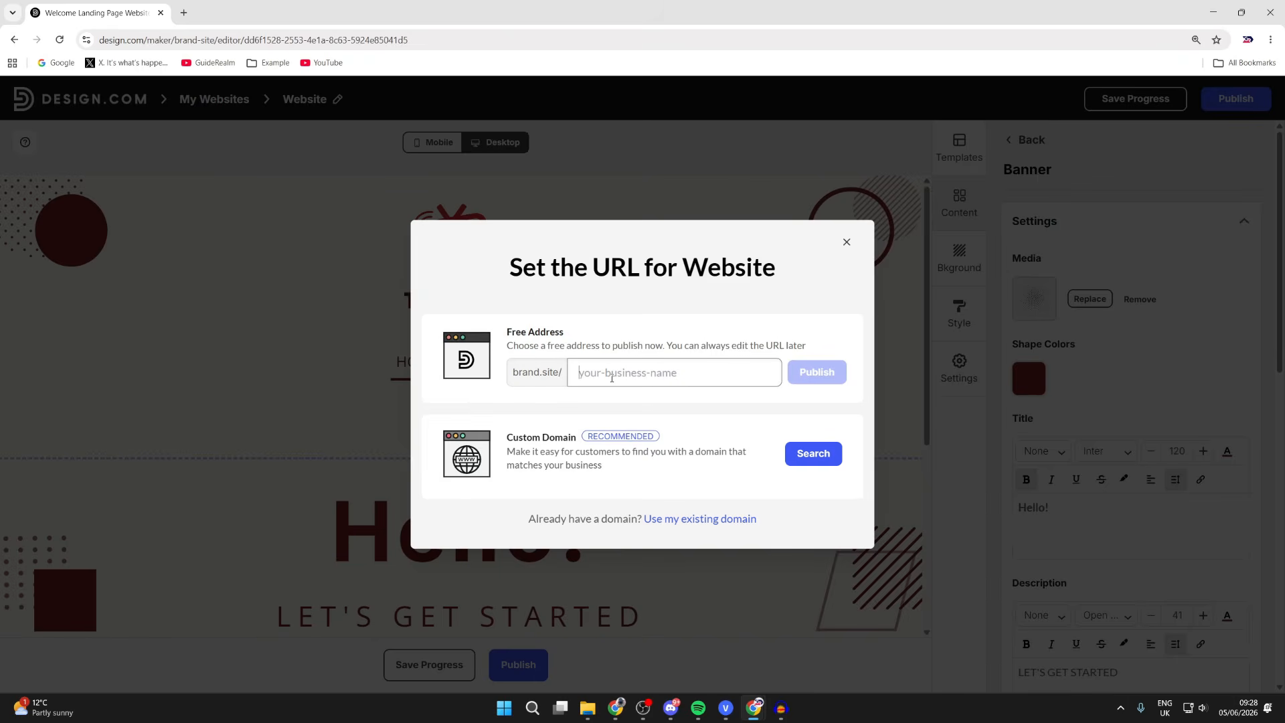
type("guiderealm")
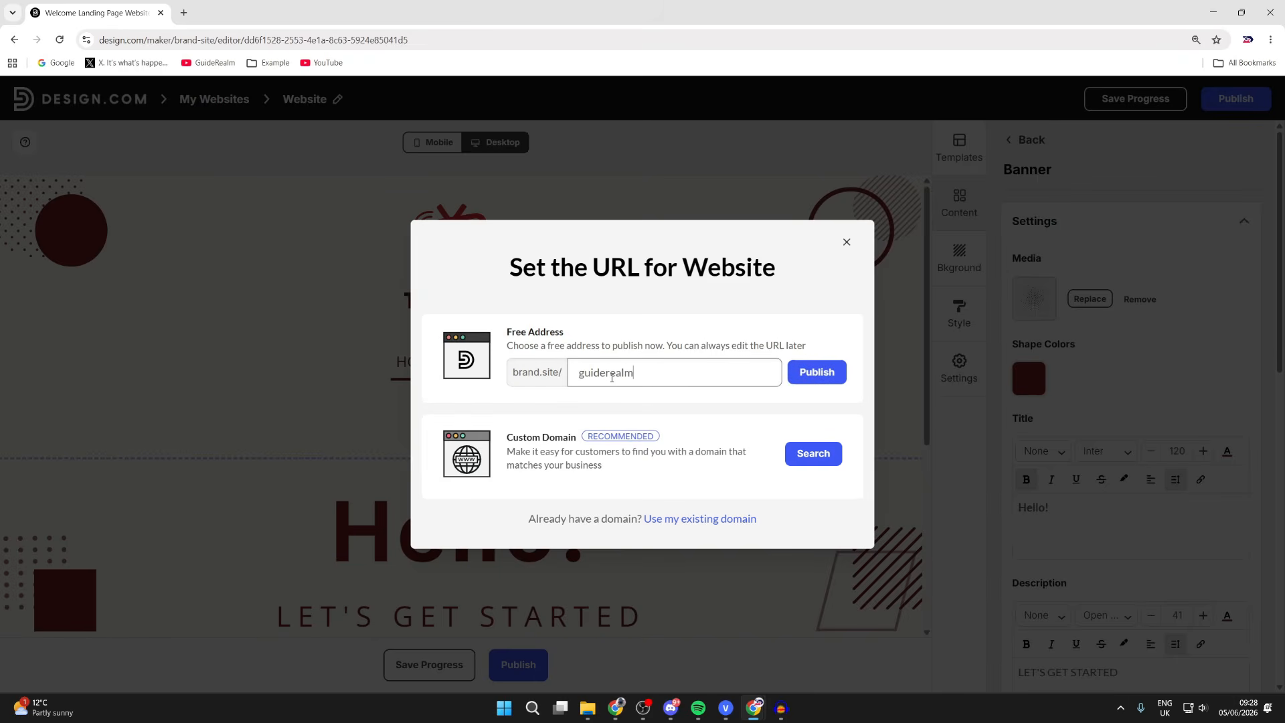
left_click(808, 369)
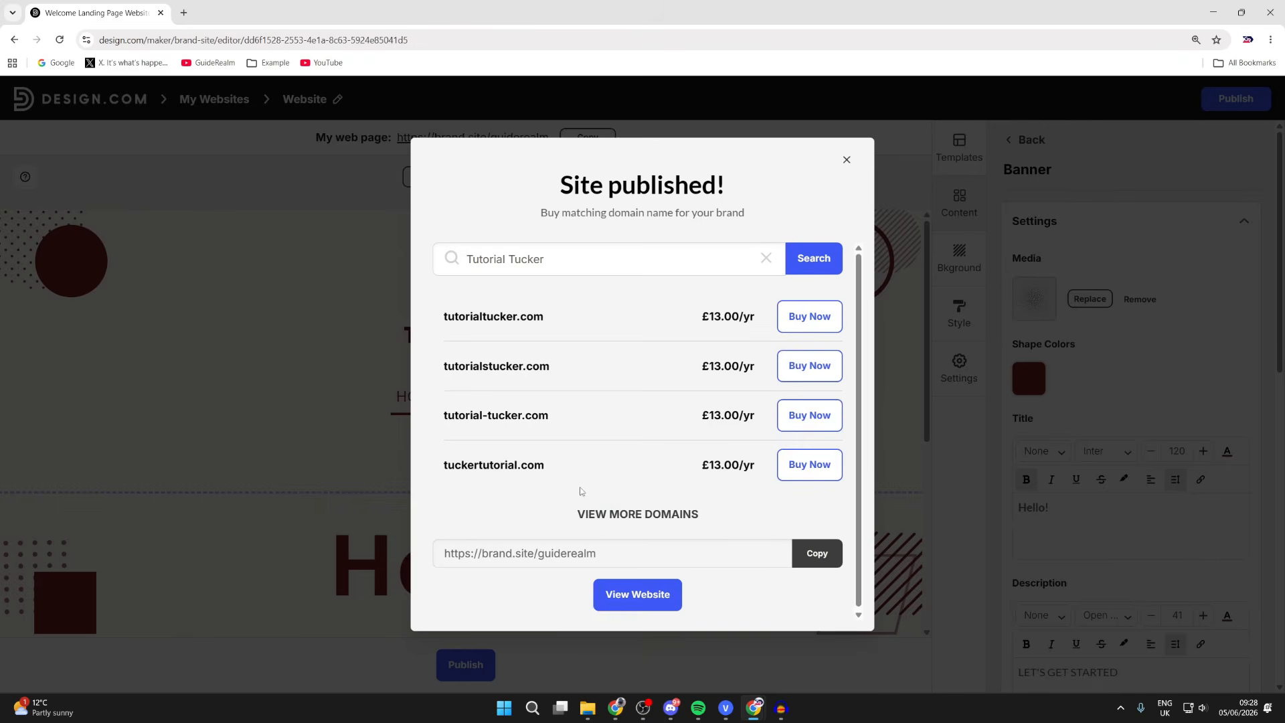
- View the live site, see that GET IN TOUCH leads to a YouTube page, then return to the editor
left_click(639, 594)
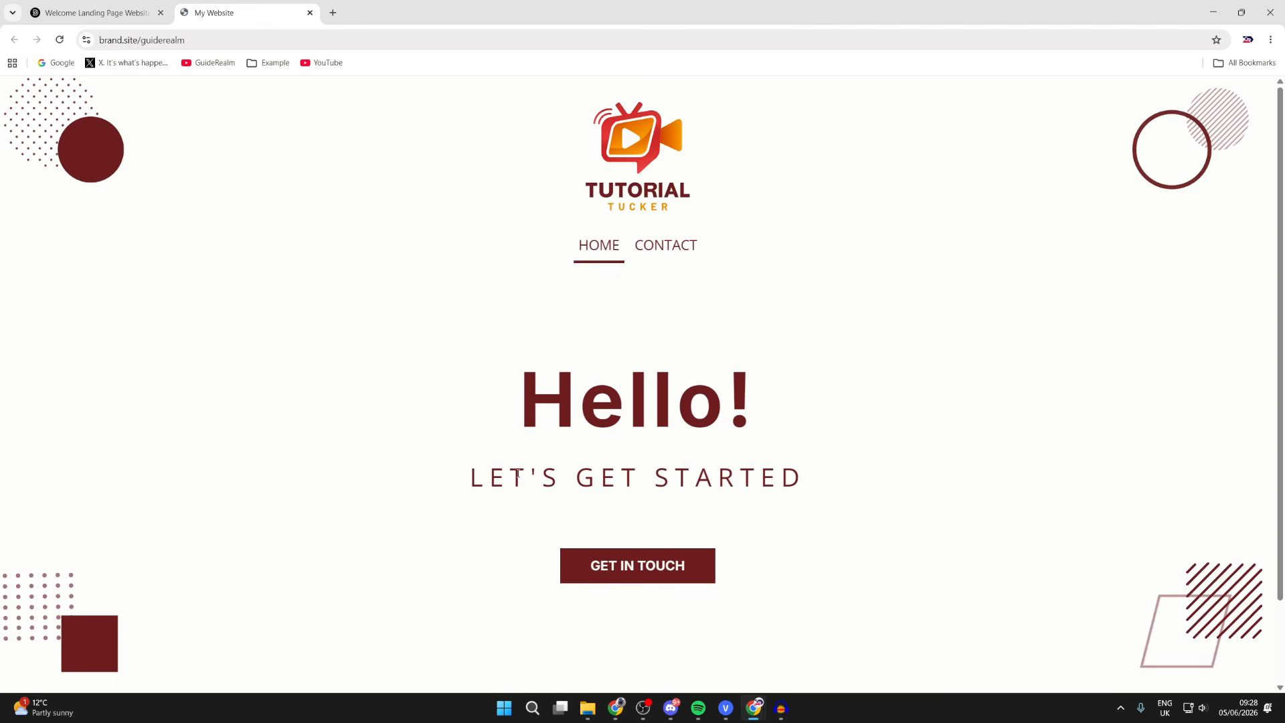
scroll(591, 405, "down", 2)
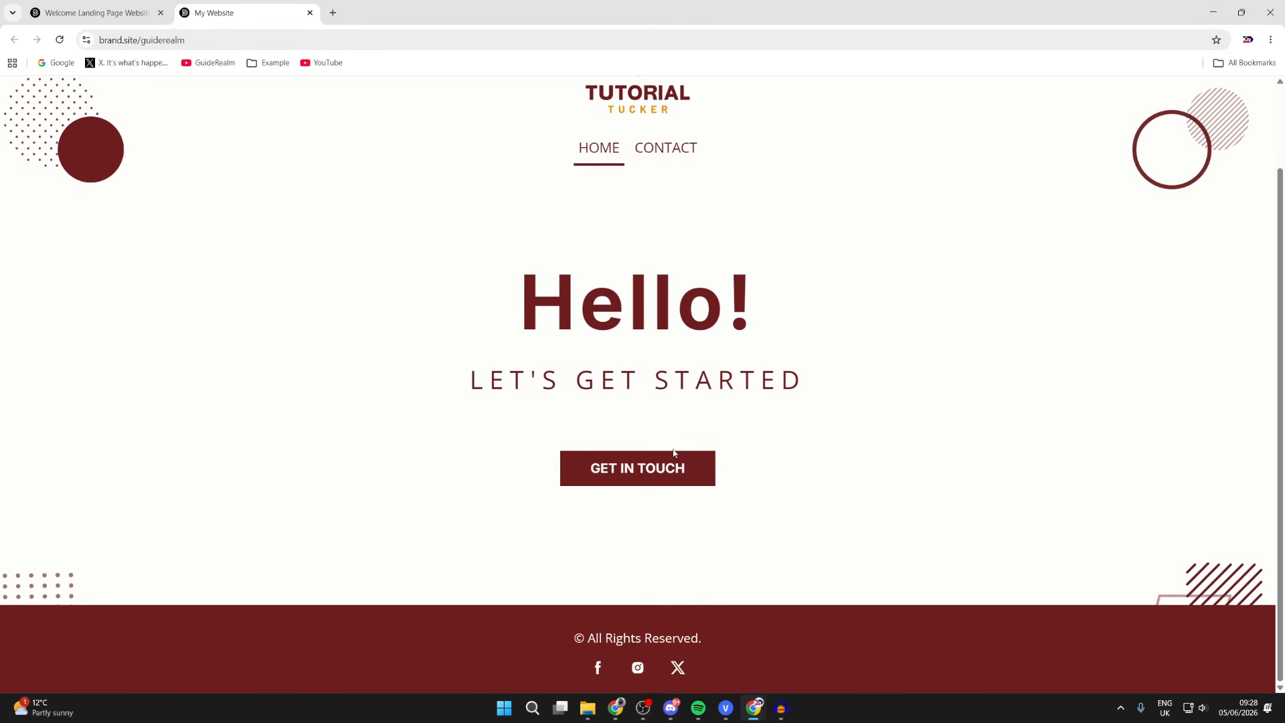
left_click(665, 481)
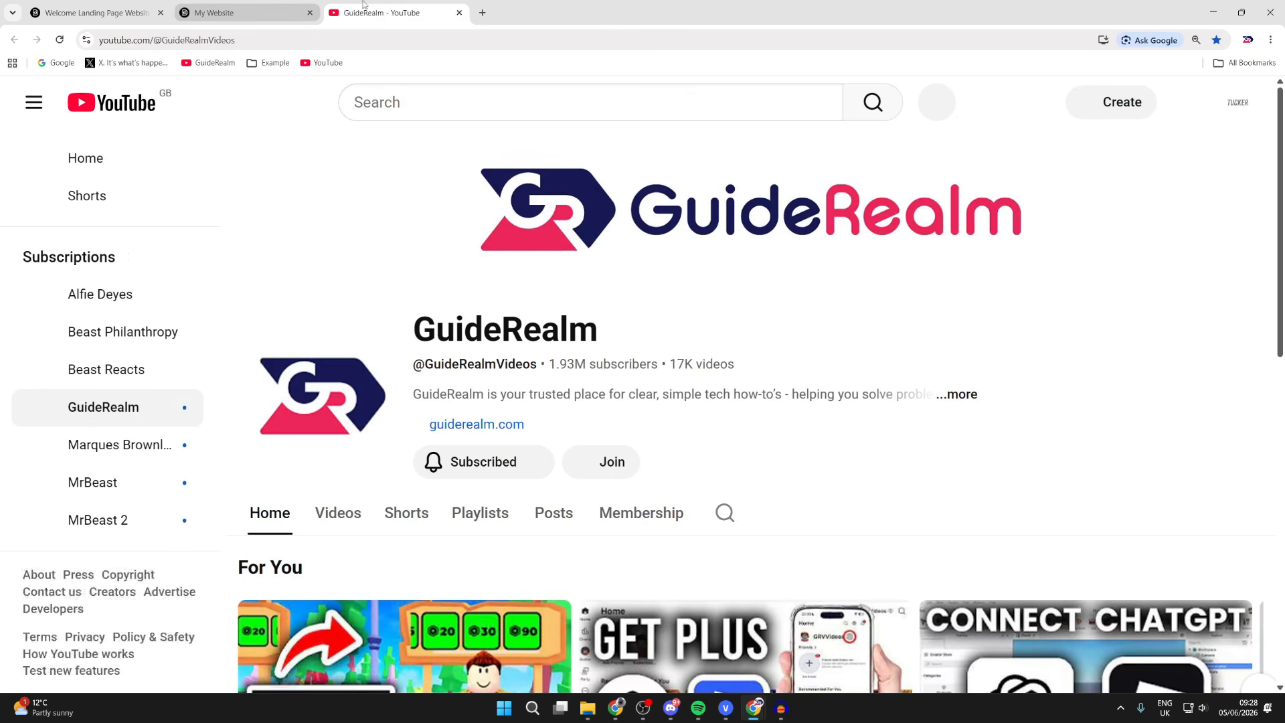
left_click(459, 12)
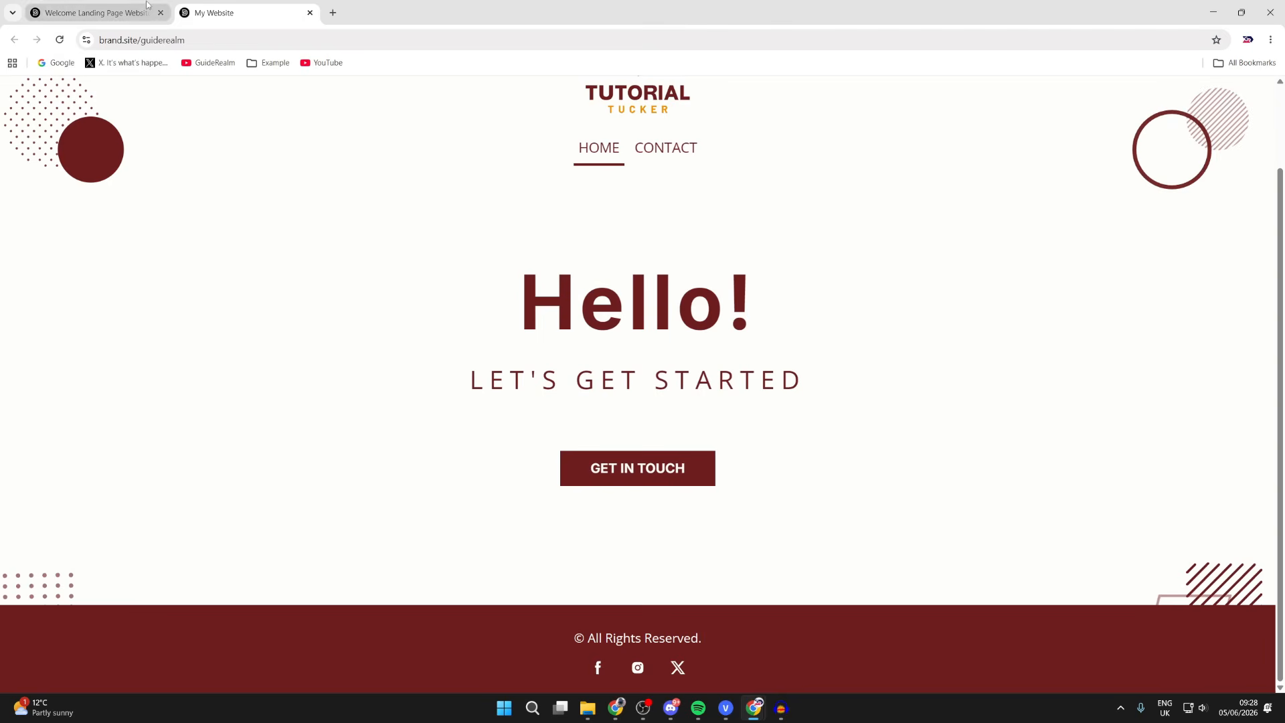
left_click(100, 13)
- Change the banner button label from GET IN TOUCH to YouTube and republish the site
left_click(845, 161)
scroll(653, 427, "down", 6)
scroll(607, 445, "up", 4)
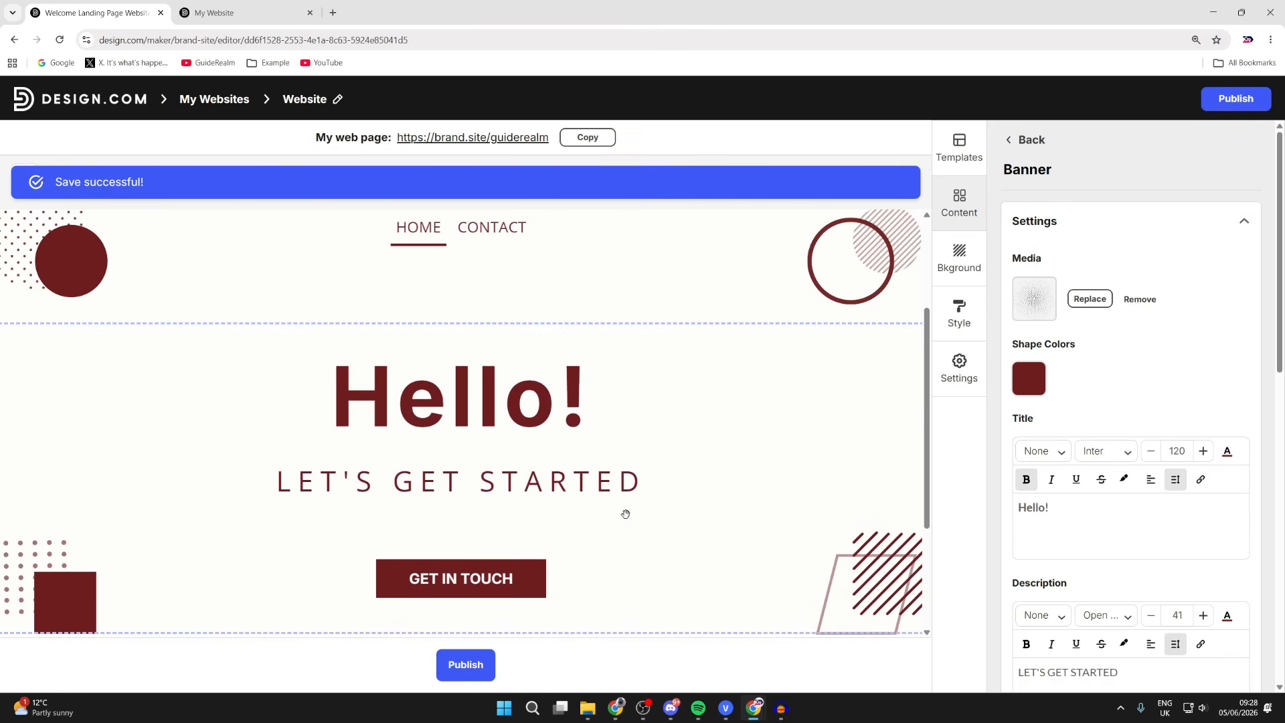
scroll(1119, 416, "down", 8)
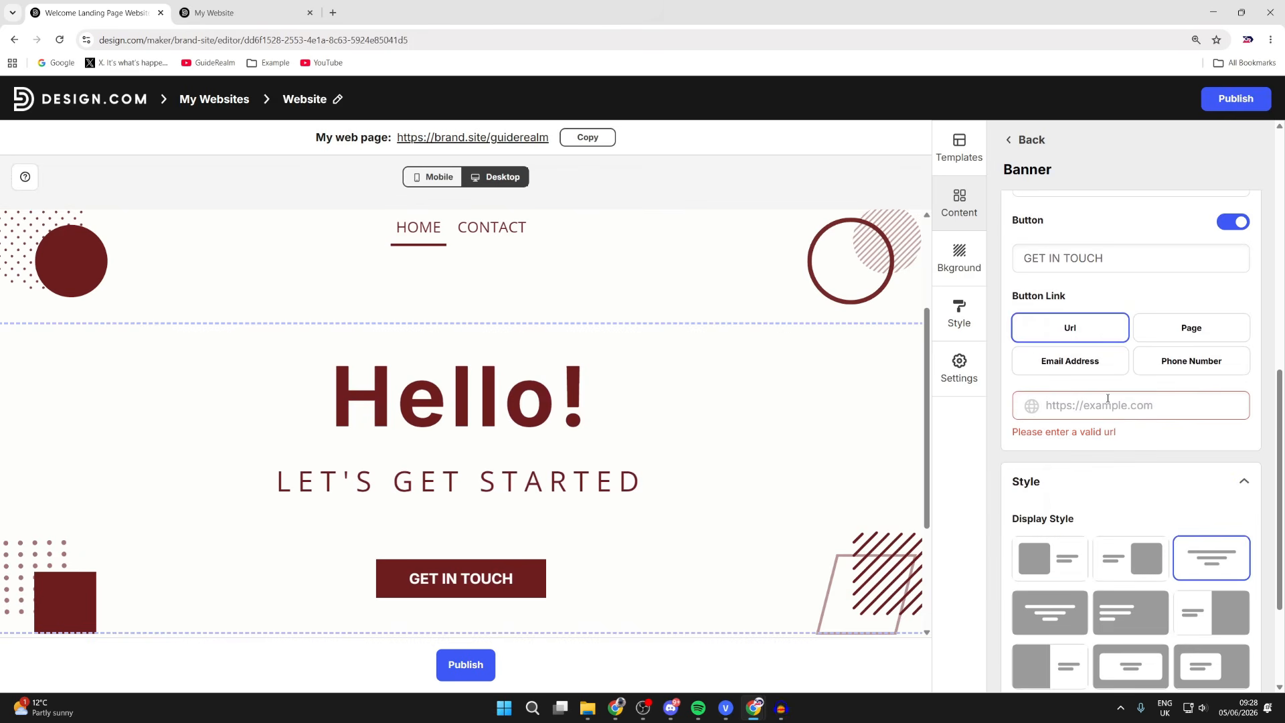
scroll(1107, 397, "up", 3)
triple_click(1102, 446)
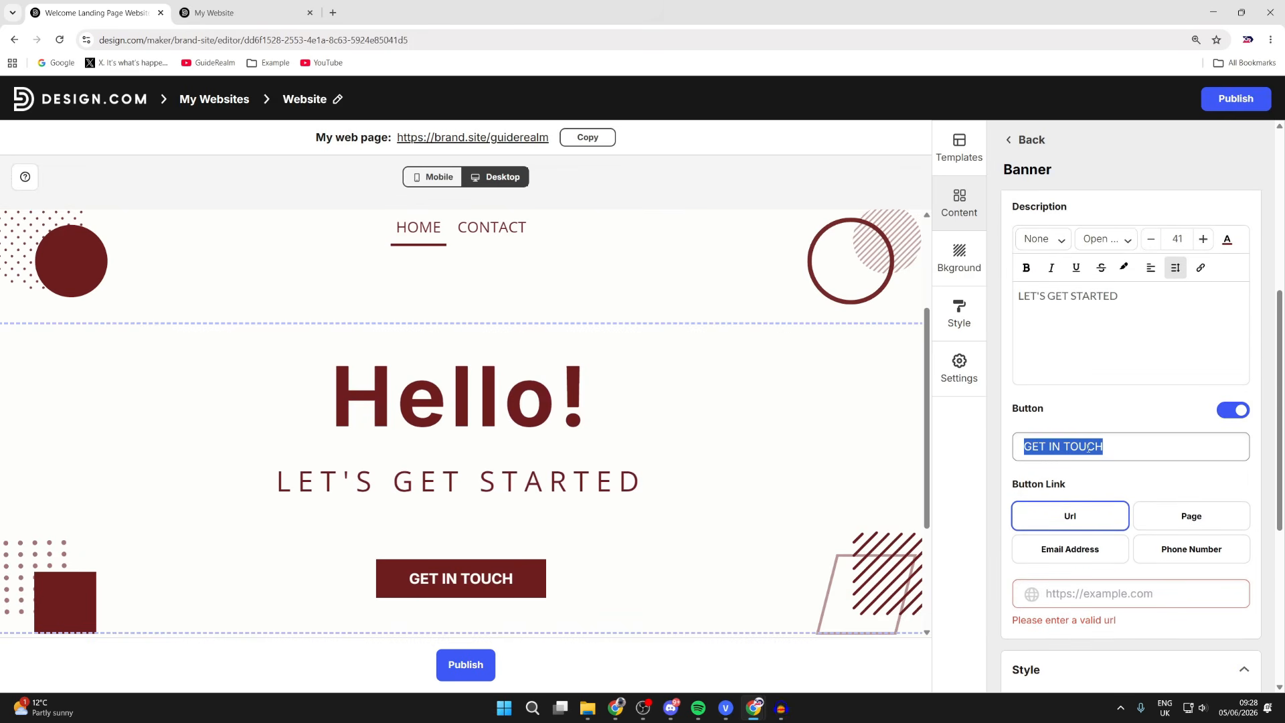
type("YouTube")
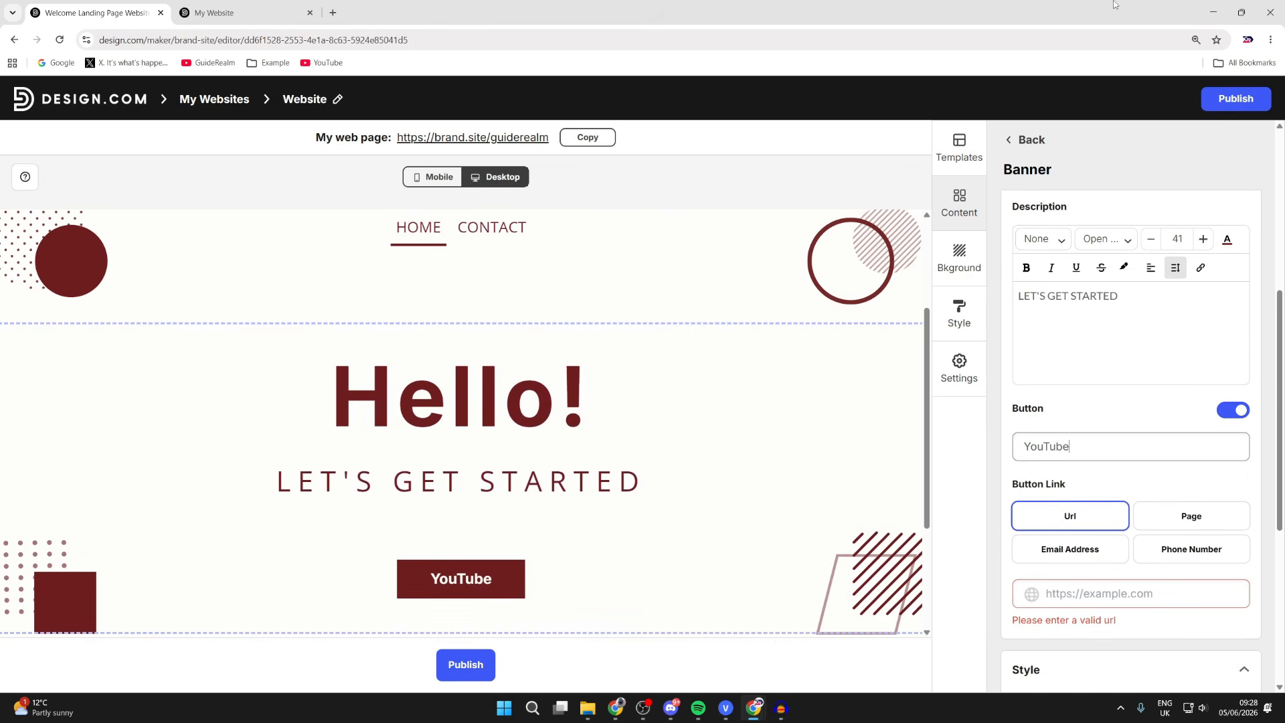
left_click(1259, 99)
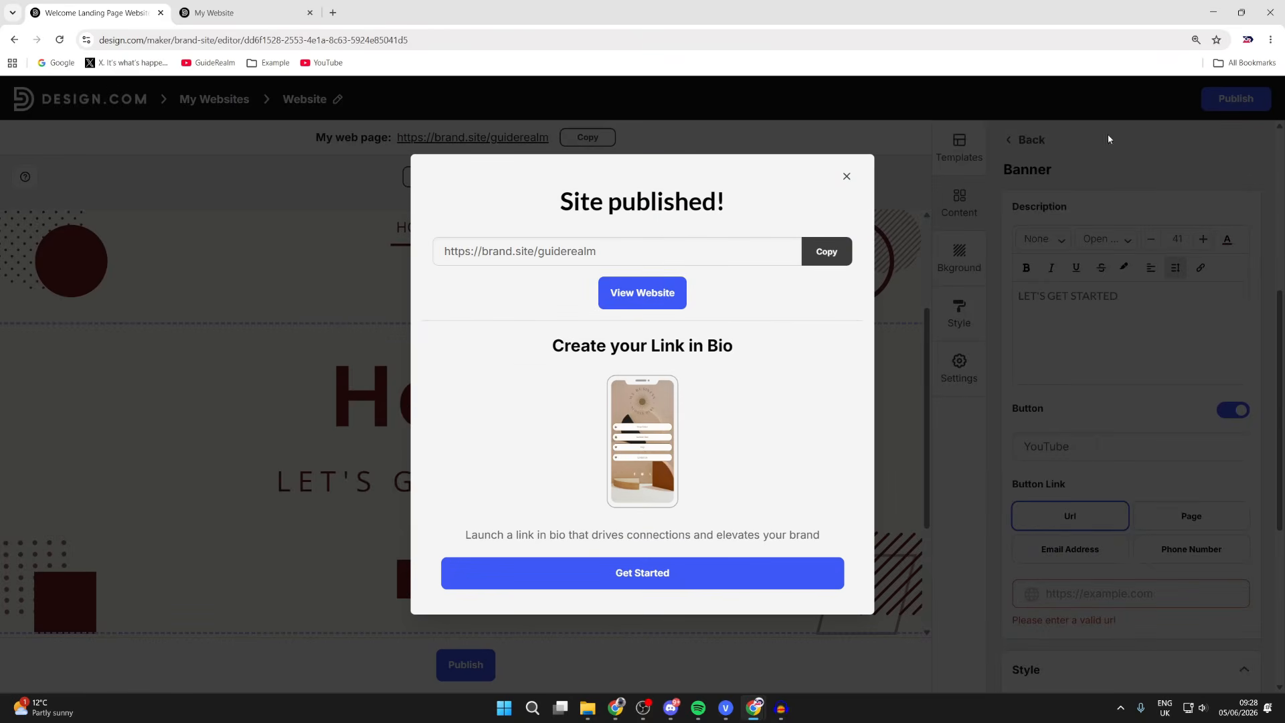
left_click(913, 216)
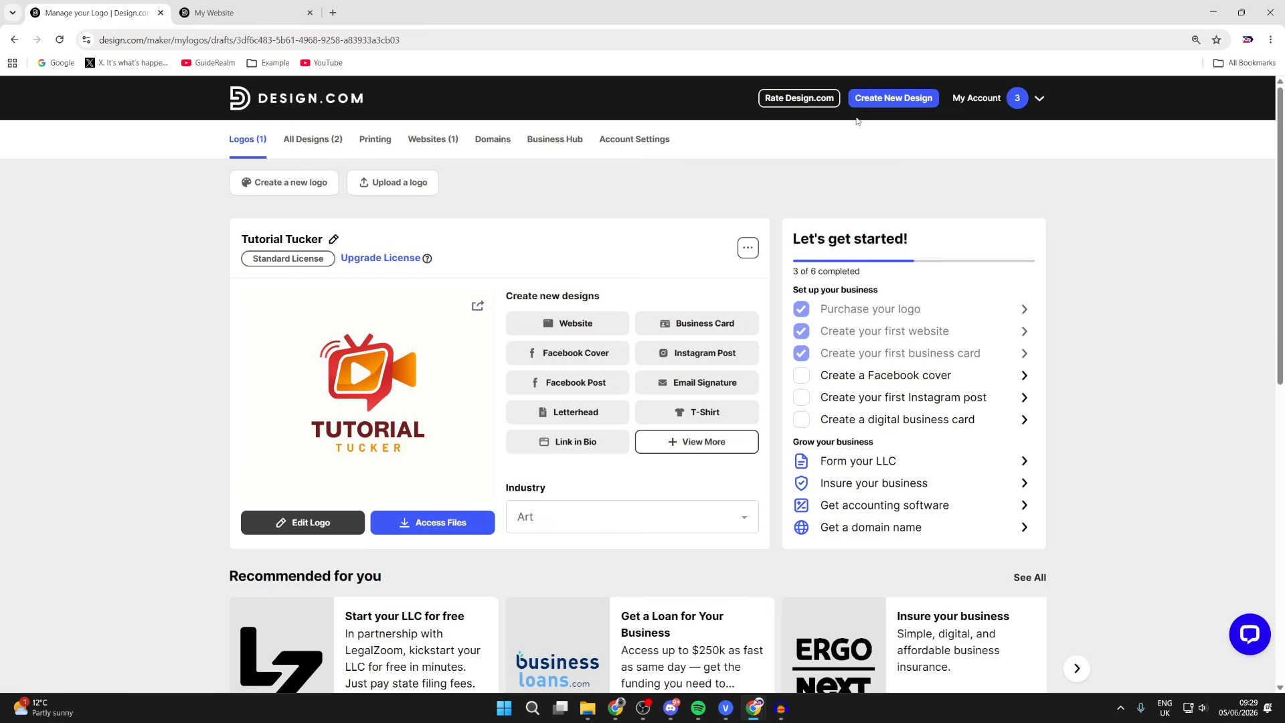
- Search templates for 'Facebook Cover' and start a Facebook Cover from the Guitar Covers template
left_click(879, 102)
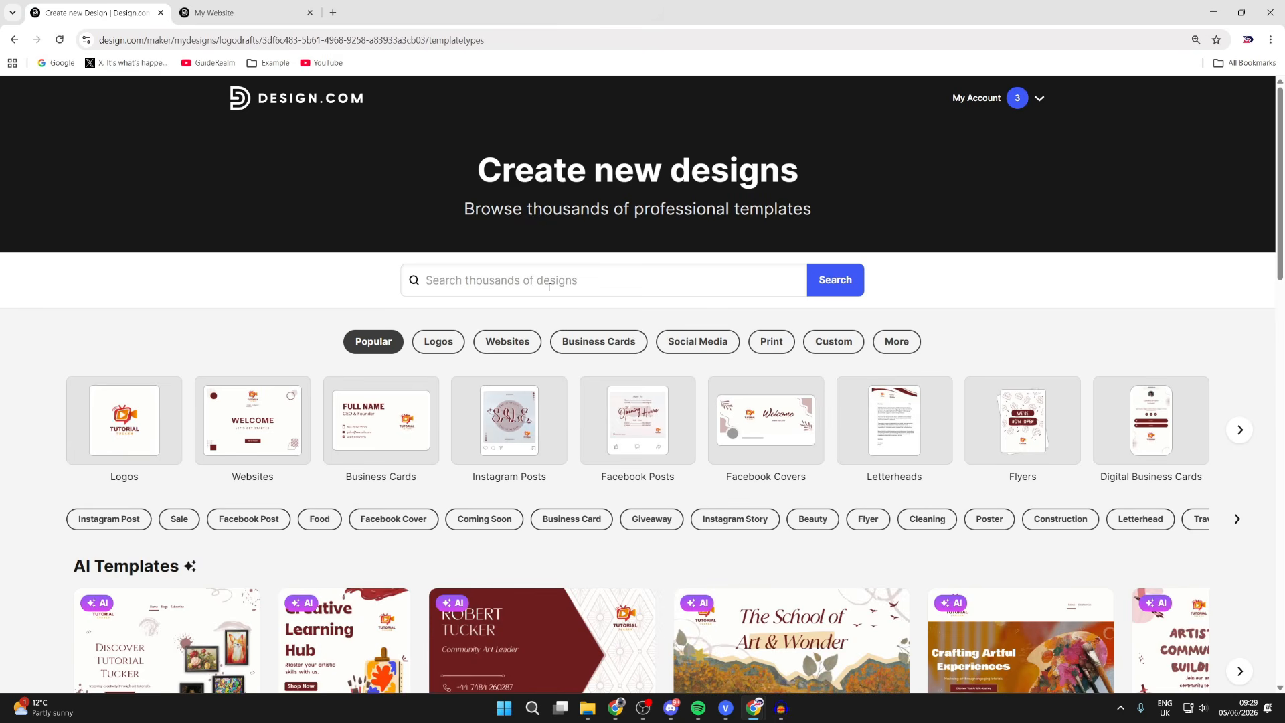
scroll(548, 286, "down", 11)
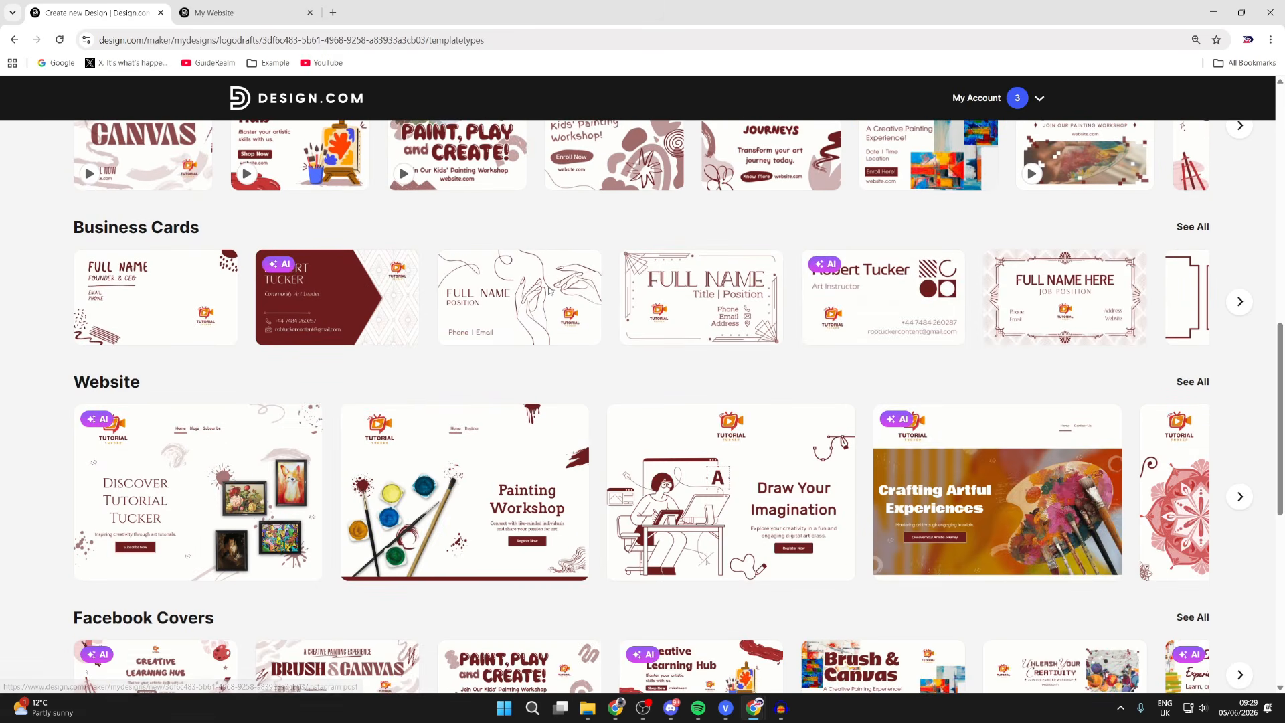
scroll(548, 289, "up", 11)
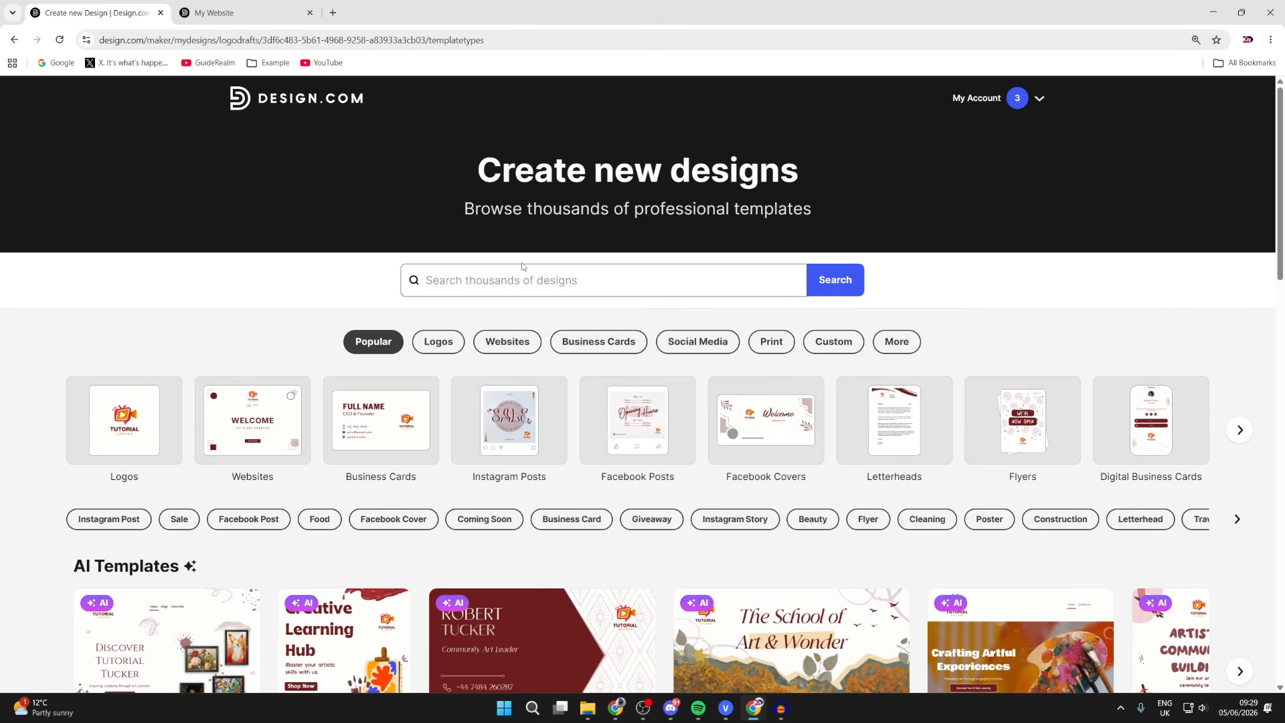
left_click(522, 266)
type("Facebook Cover")
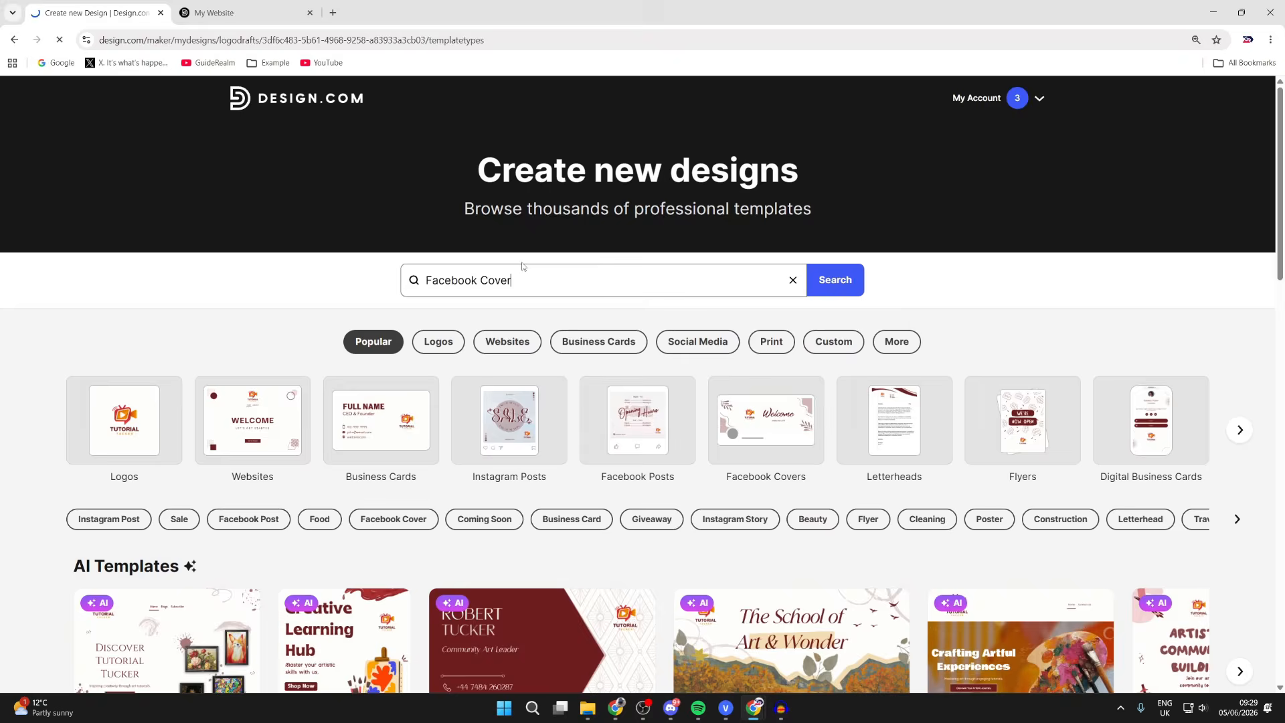
key("Return")
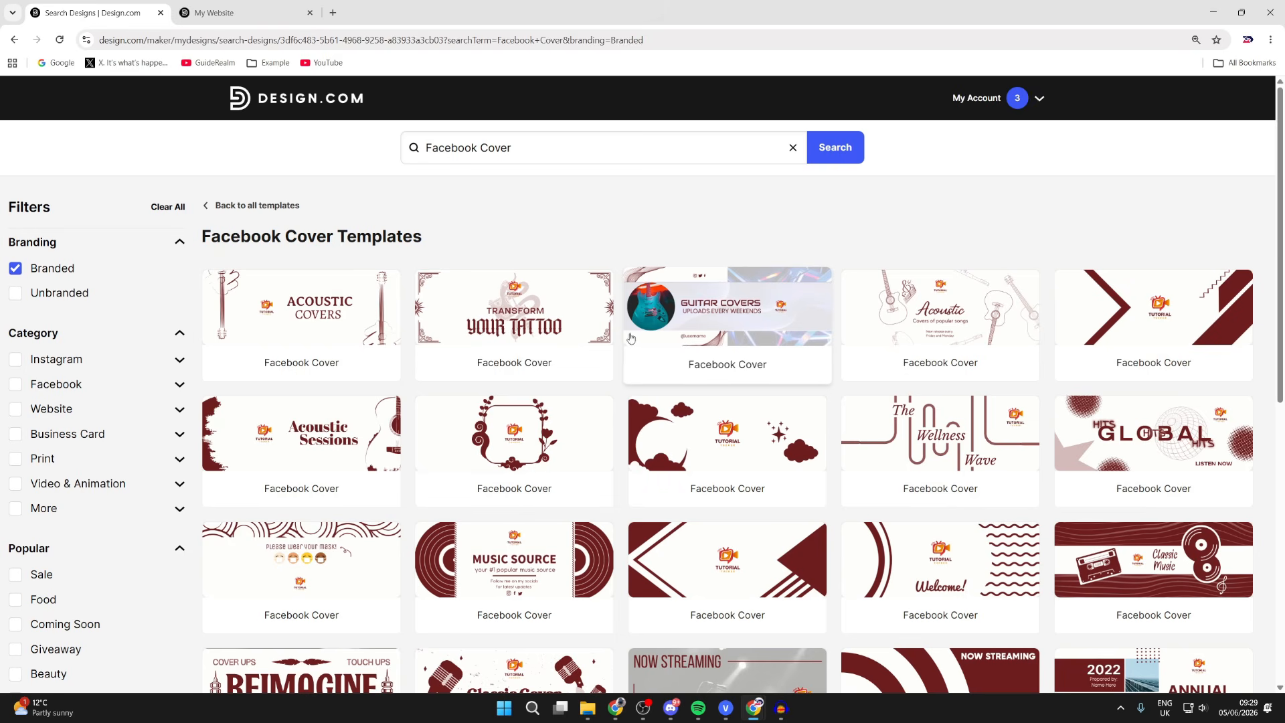
left_click(732, 319)
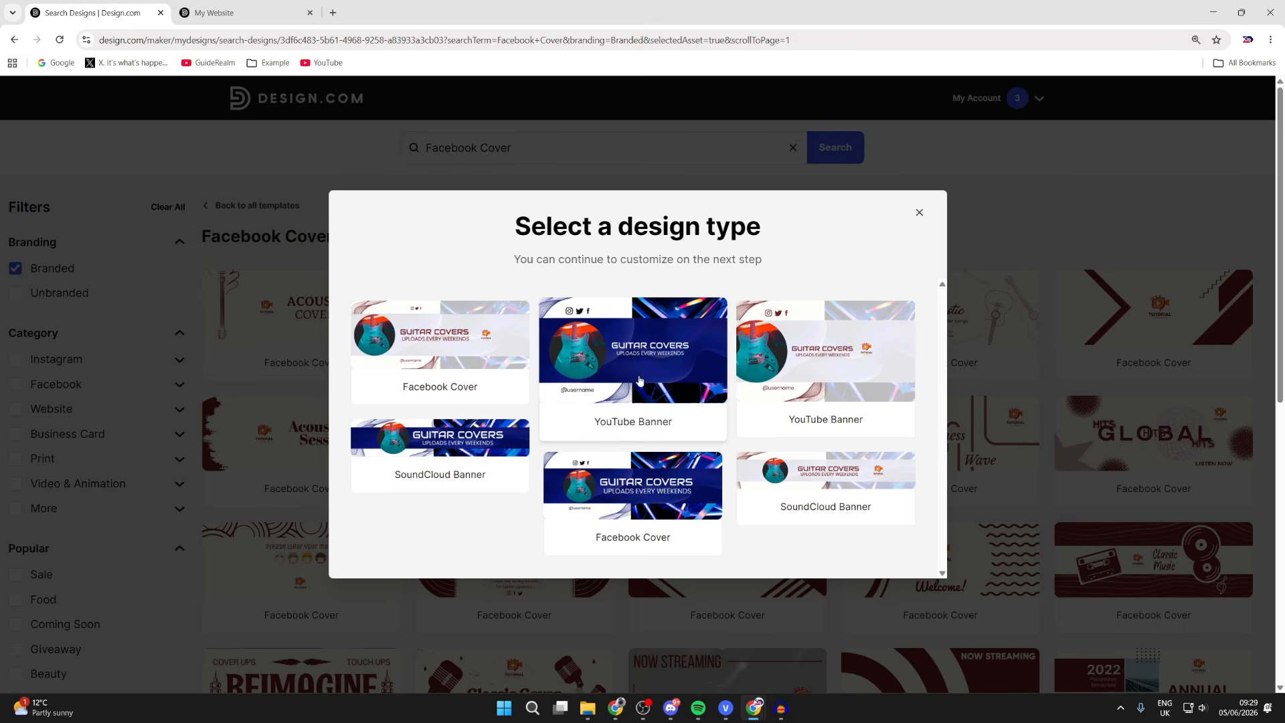
left_click(443, 358)
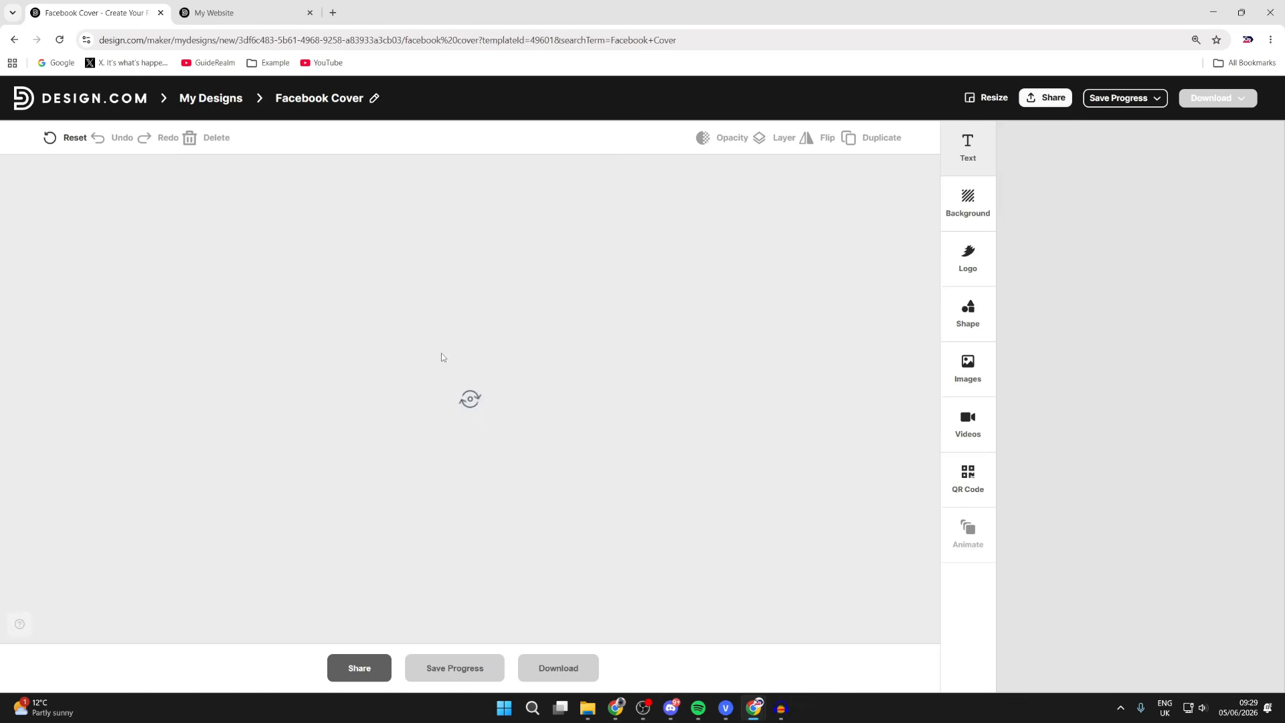
- Delete the round guitar photo and enlarge the icon-only Tutorial Tucker logo in its place
left_click(223, 398)
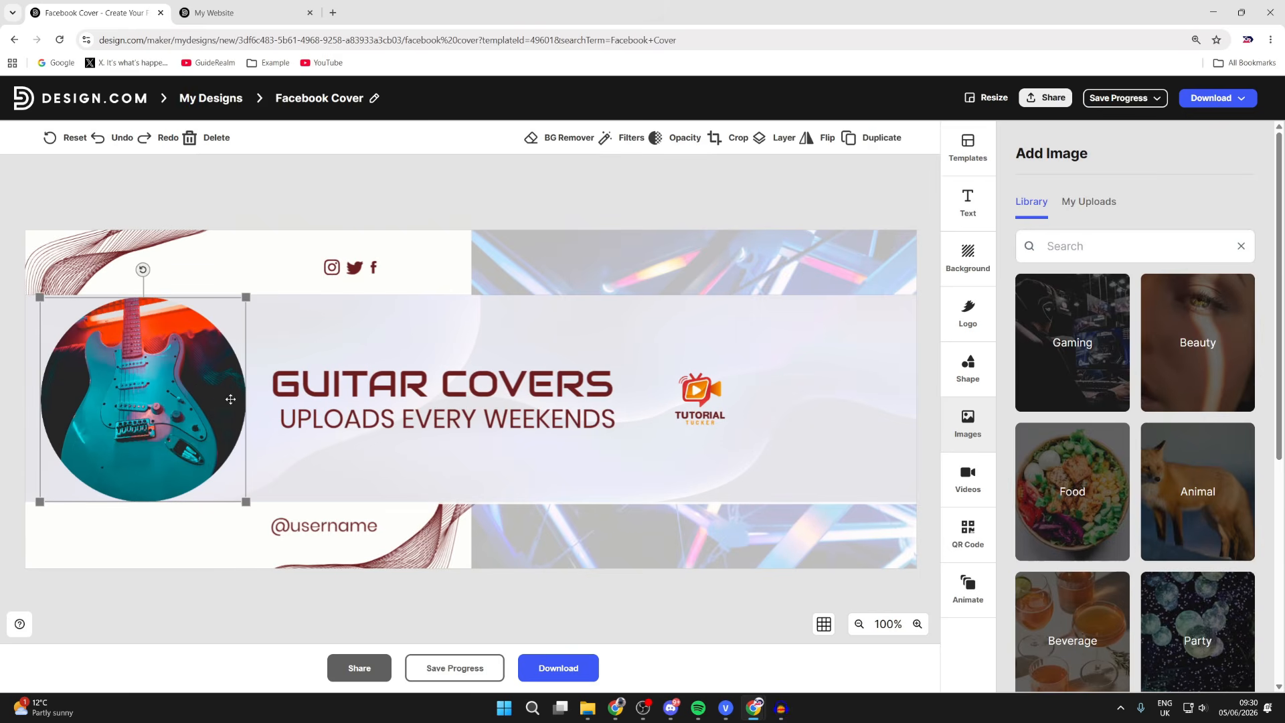
key("Delete")
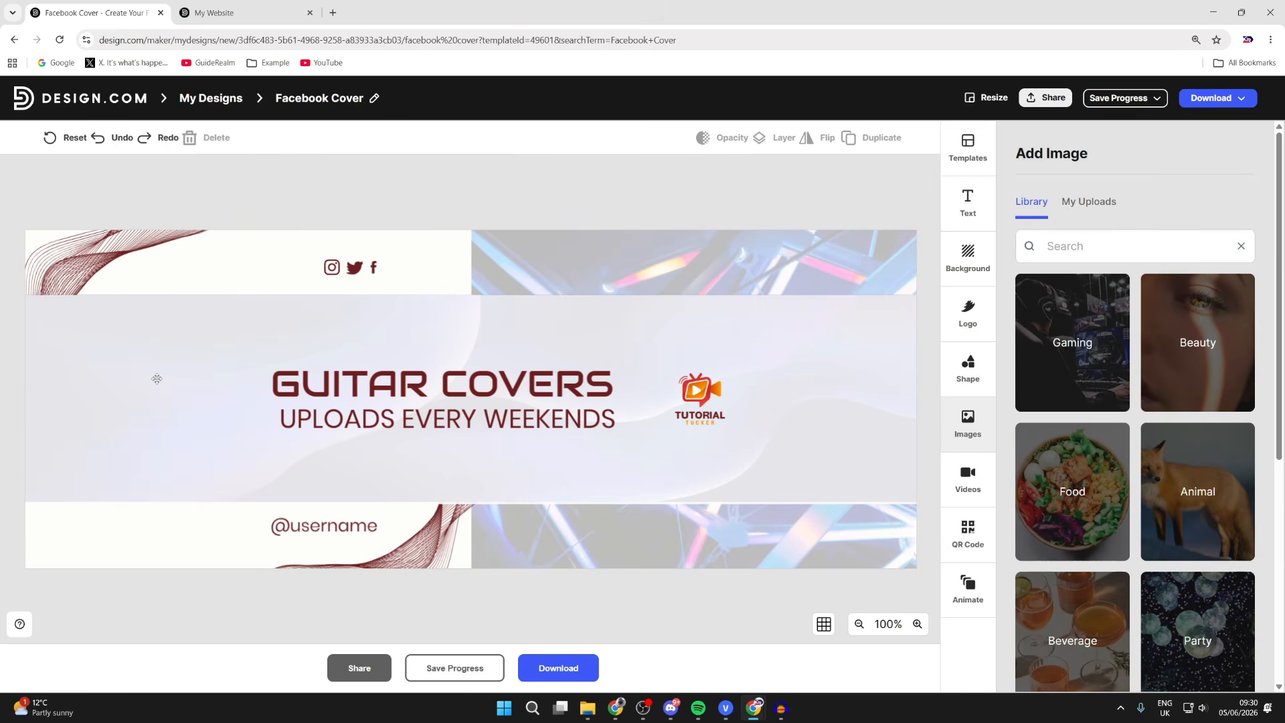
left_click(700, 401)
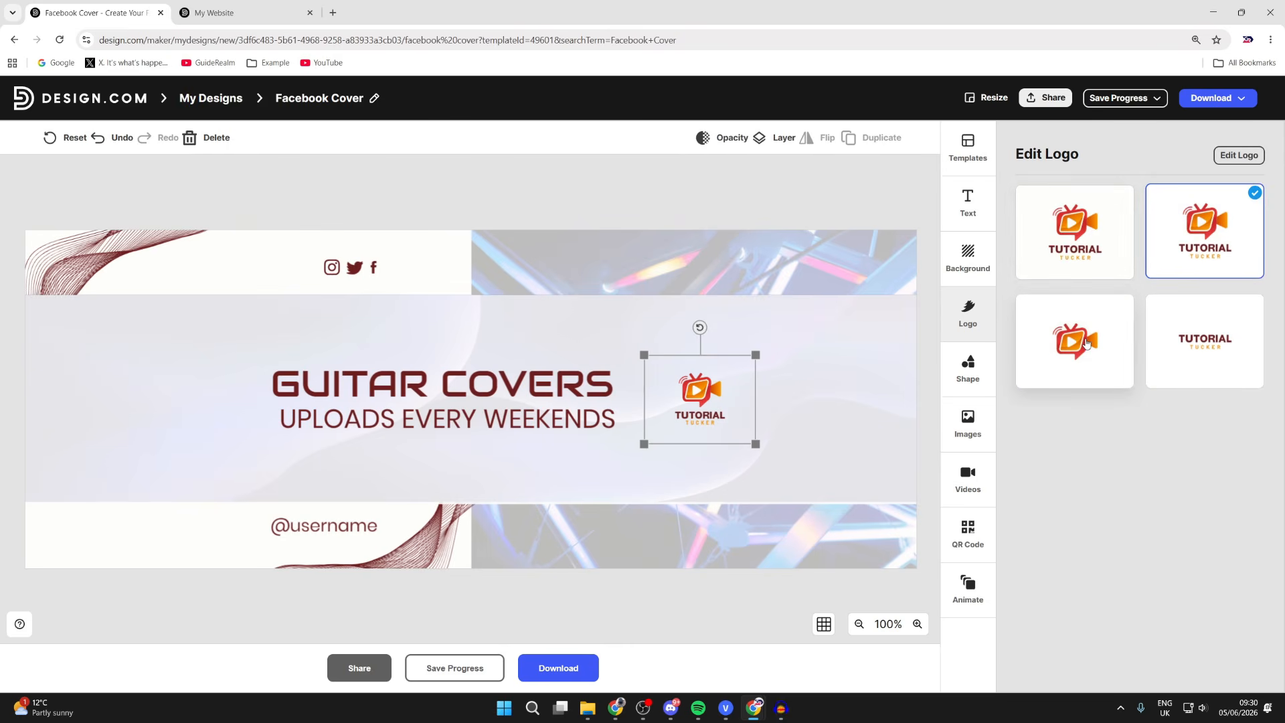
left_click(1063, 370)
left_click_drag(643, 444, 131, 397)
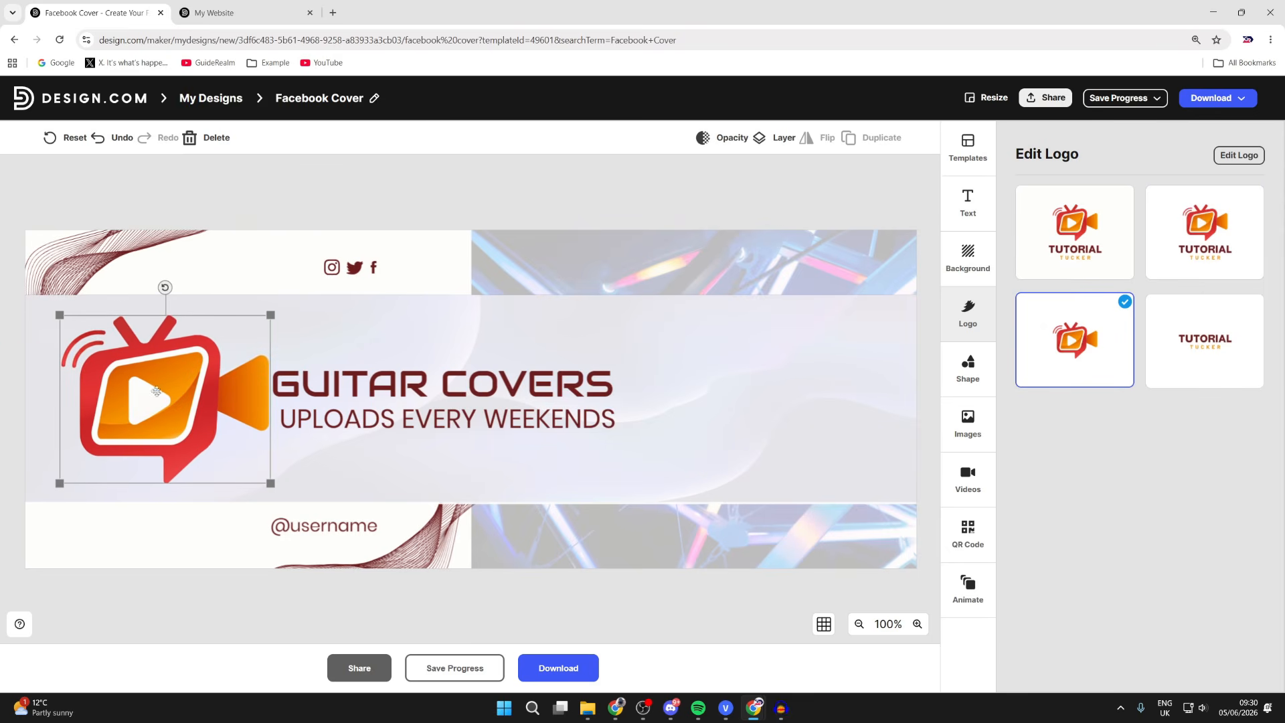
- Move the GUITAR COVERS heading and UPLOADS EVERY WEEKENDS line to the right
left_click(385, 393)
left_click_drag(385, 393, 514, 416)
left_click(451, 420)
- Align the subtitle and retitle the headline 'TutorialTucker' in the Axes BC font
left_click(429, 382)
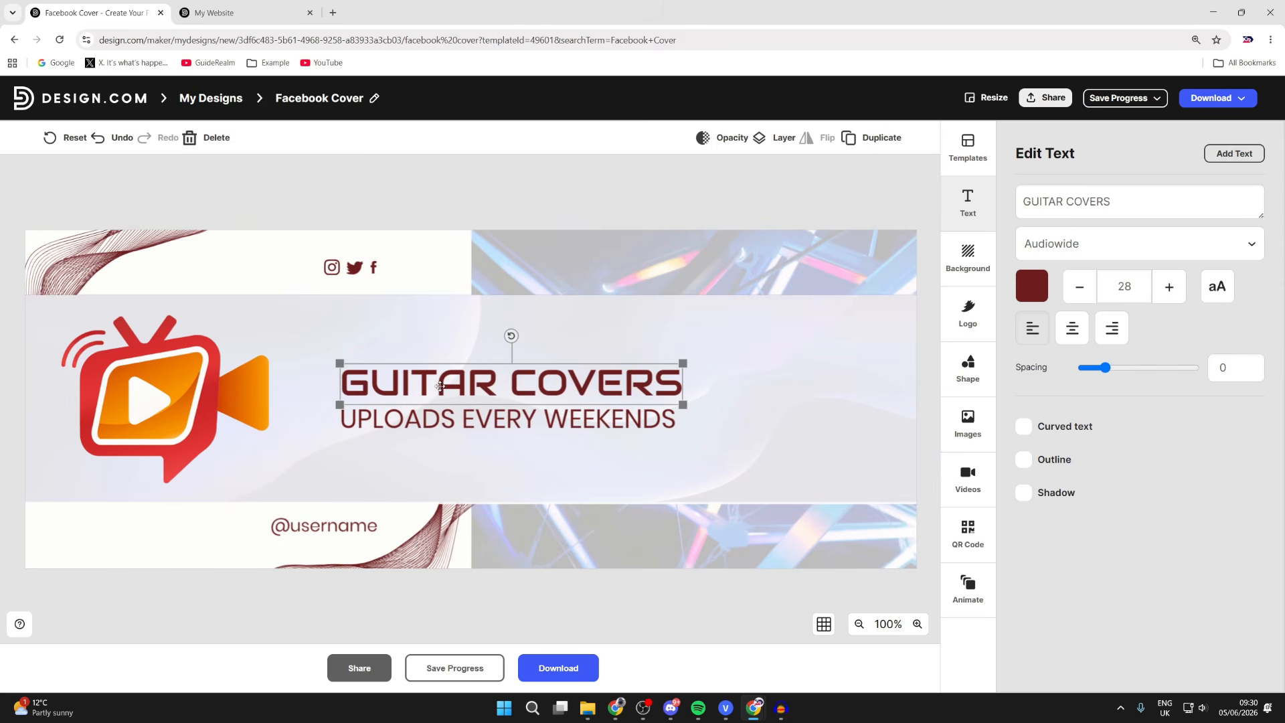
triple_click(1131, 212)
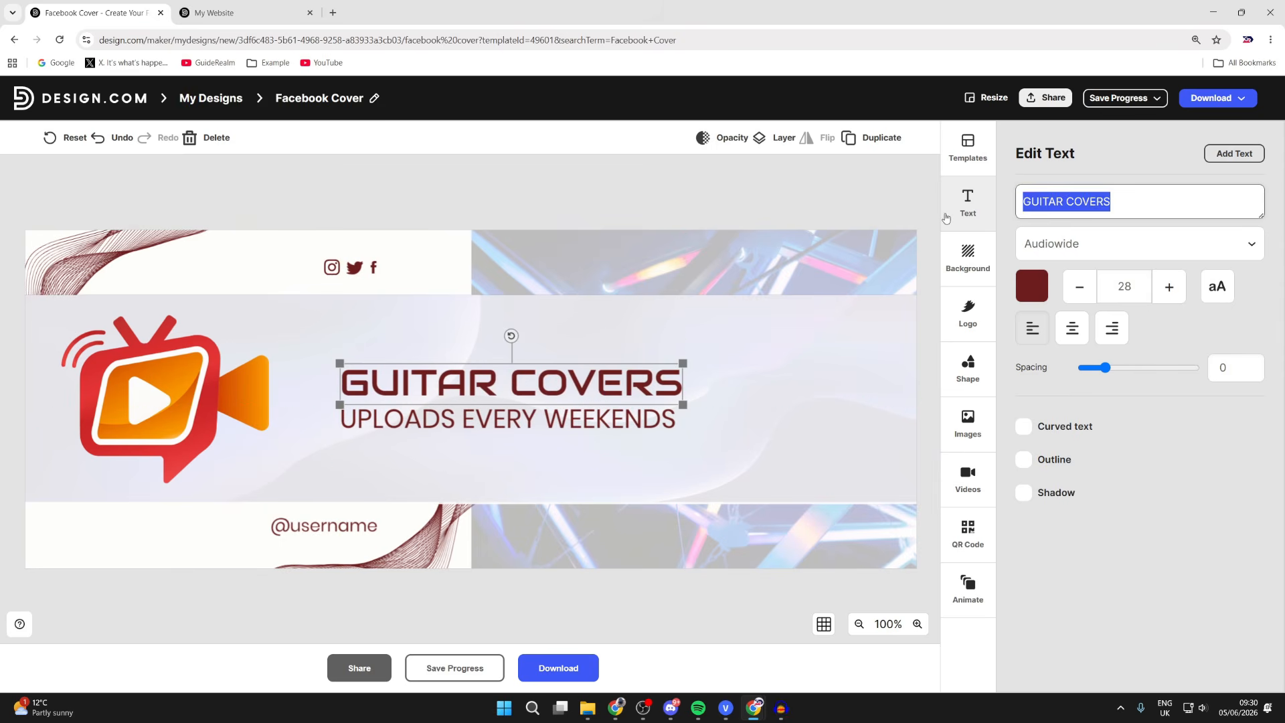
type("Tut")
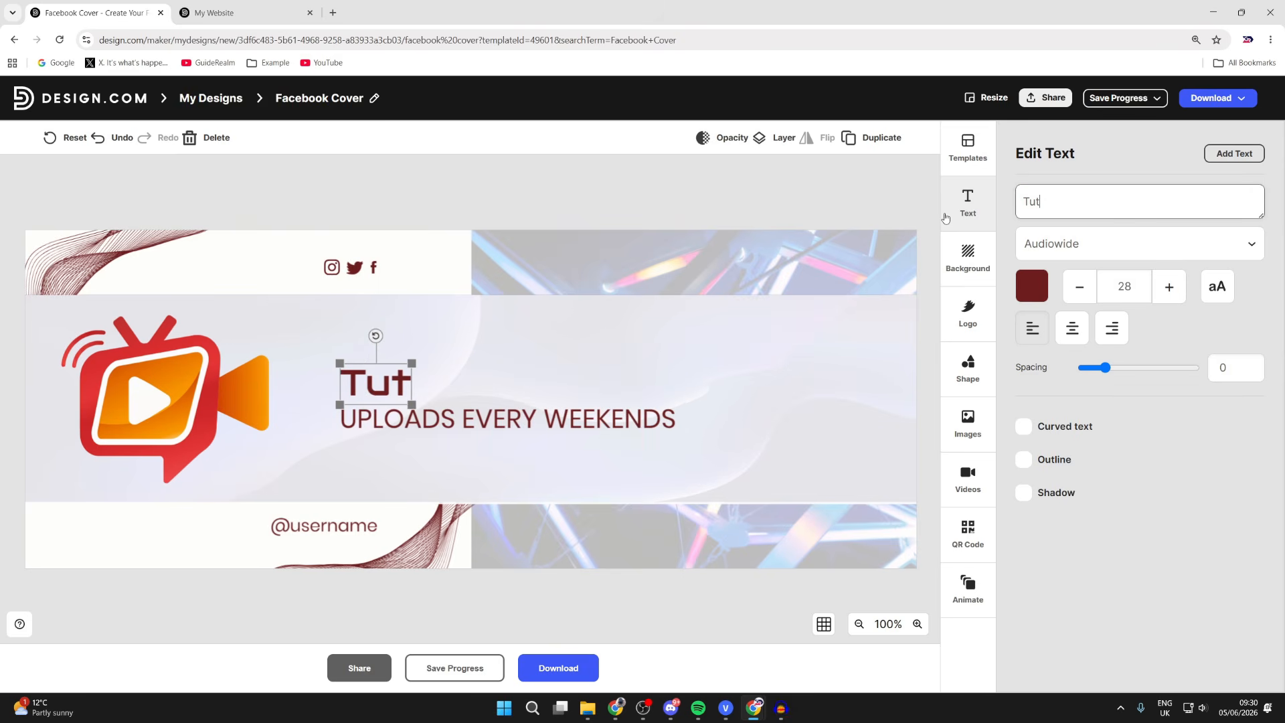
type("orialTucker")
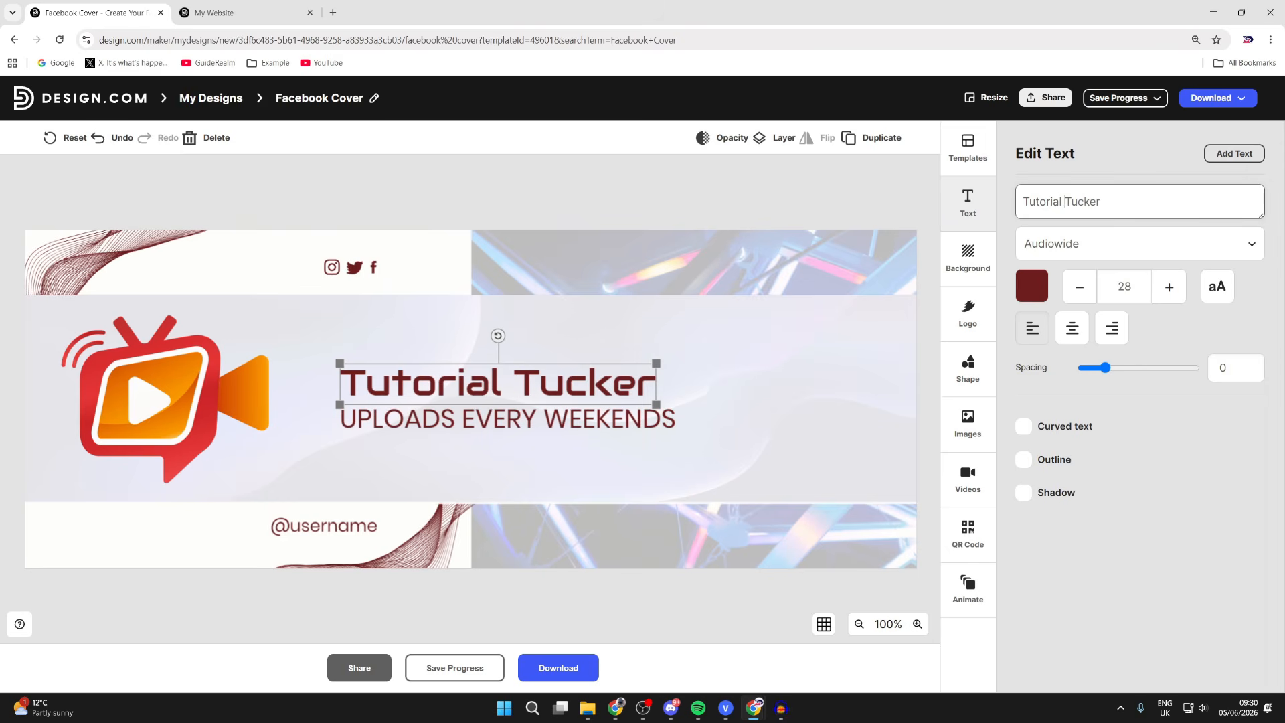
left_click(1108, 262)
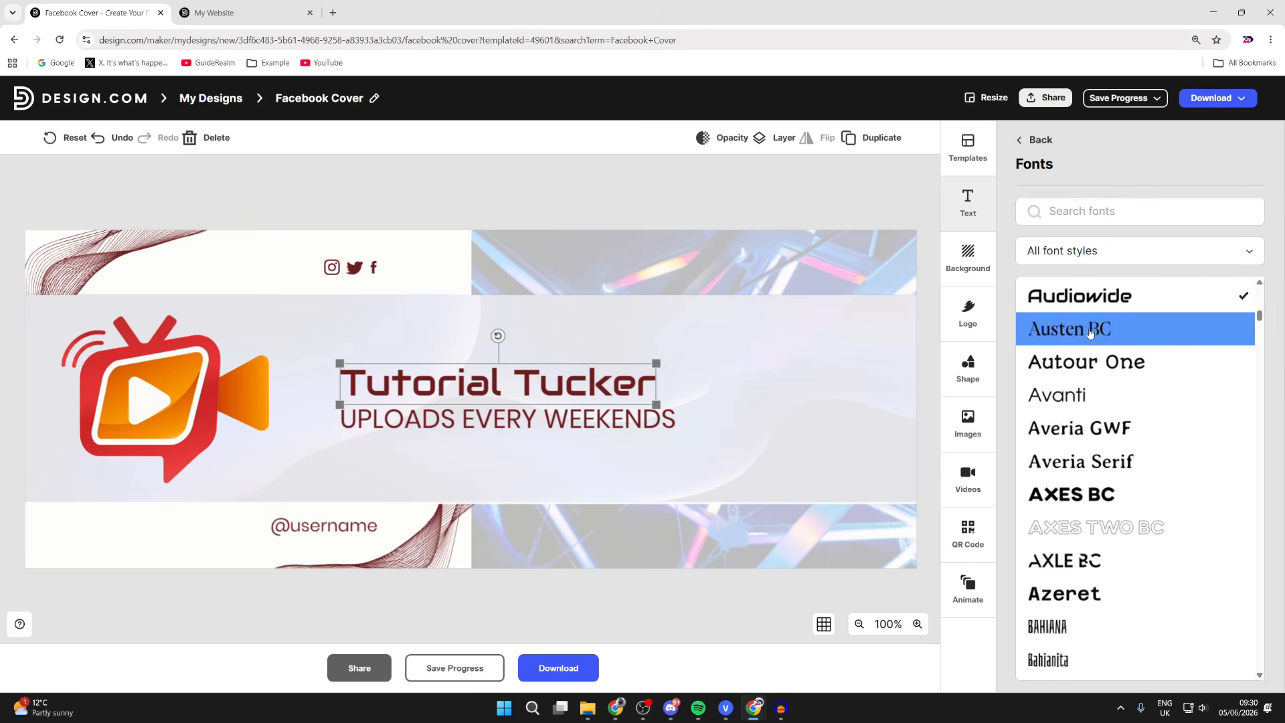
left_click(1097, 493)
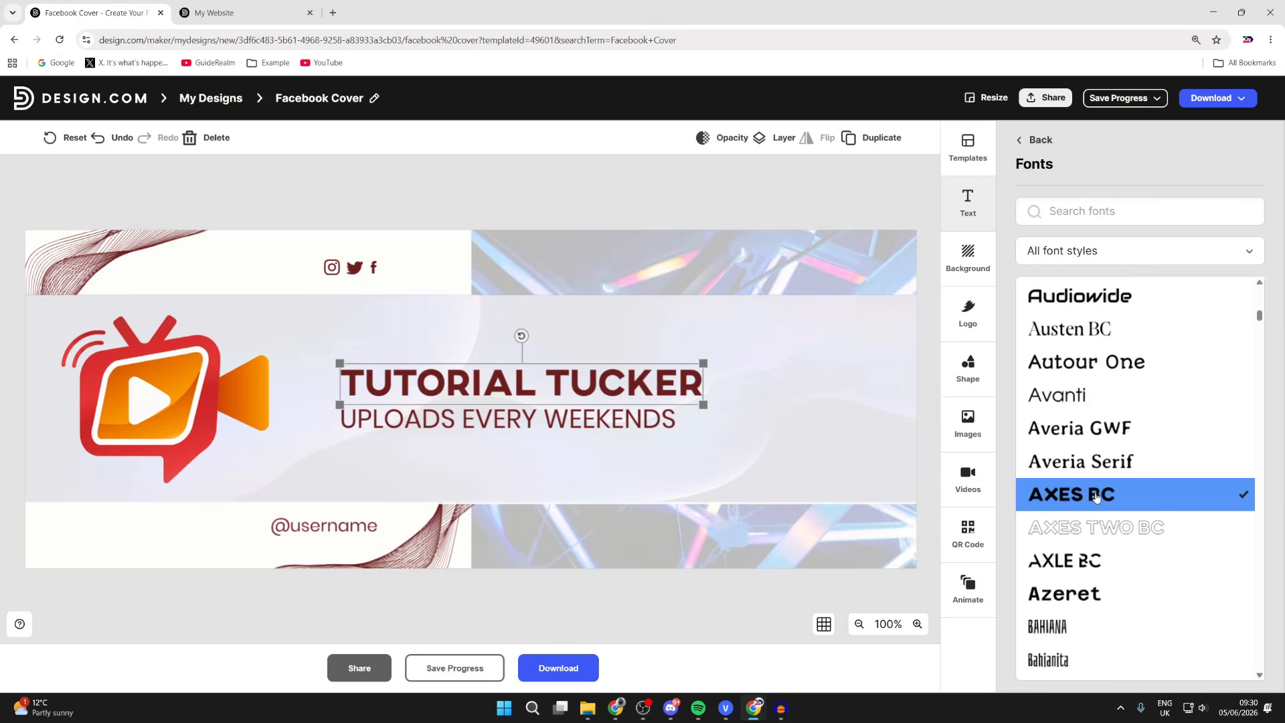
left_click(548, 434)
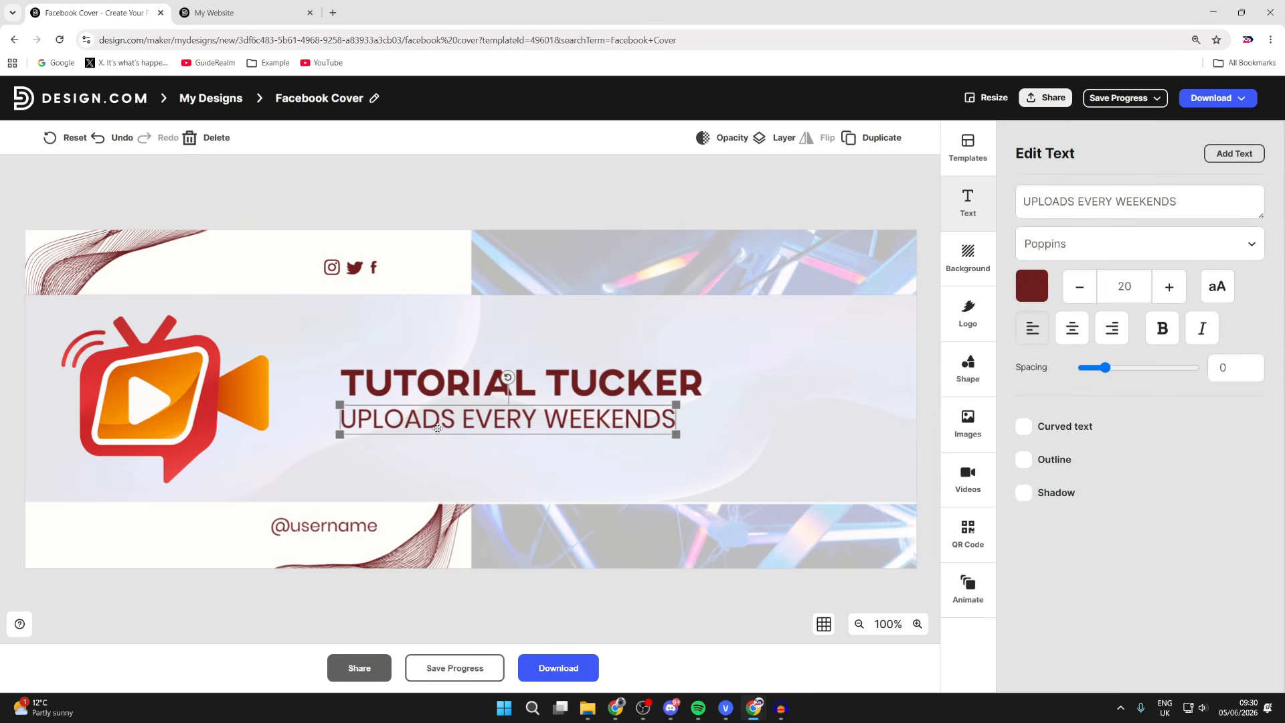
left_click_drag(199, 394, 244, 395)
left_click(499, 427)
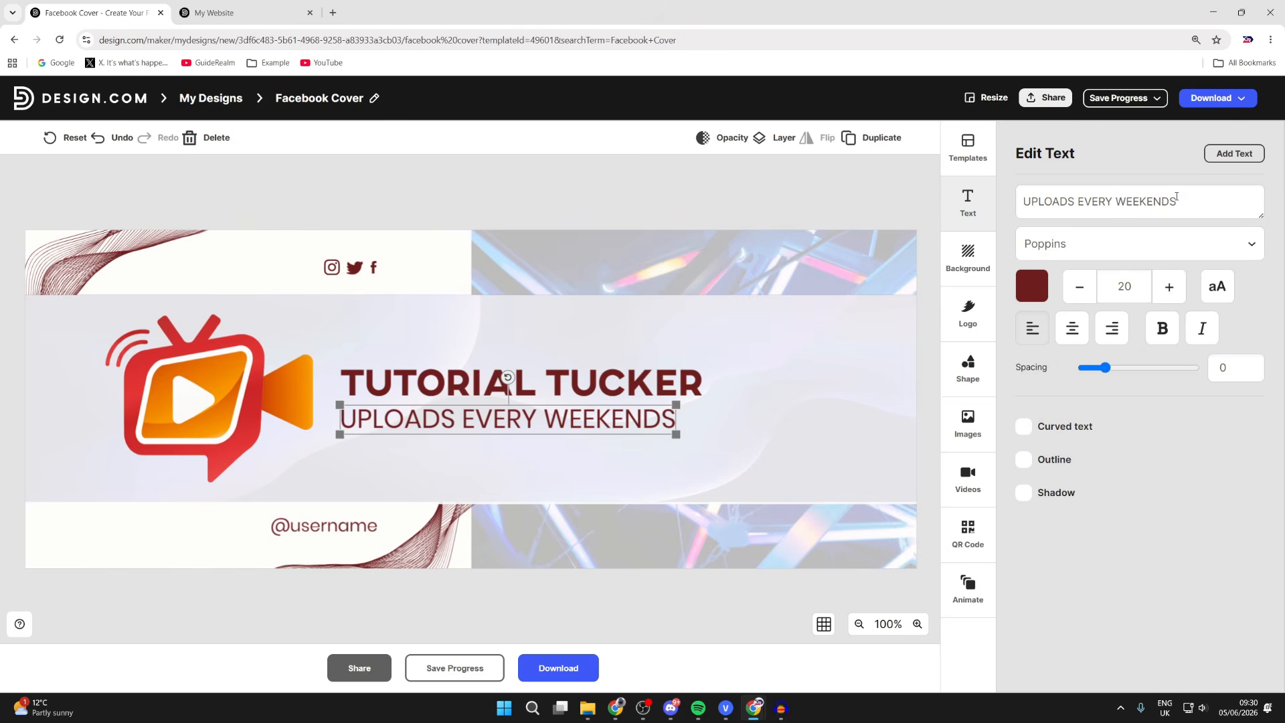
double_click(1165, 203)
type("EVERYDAY")
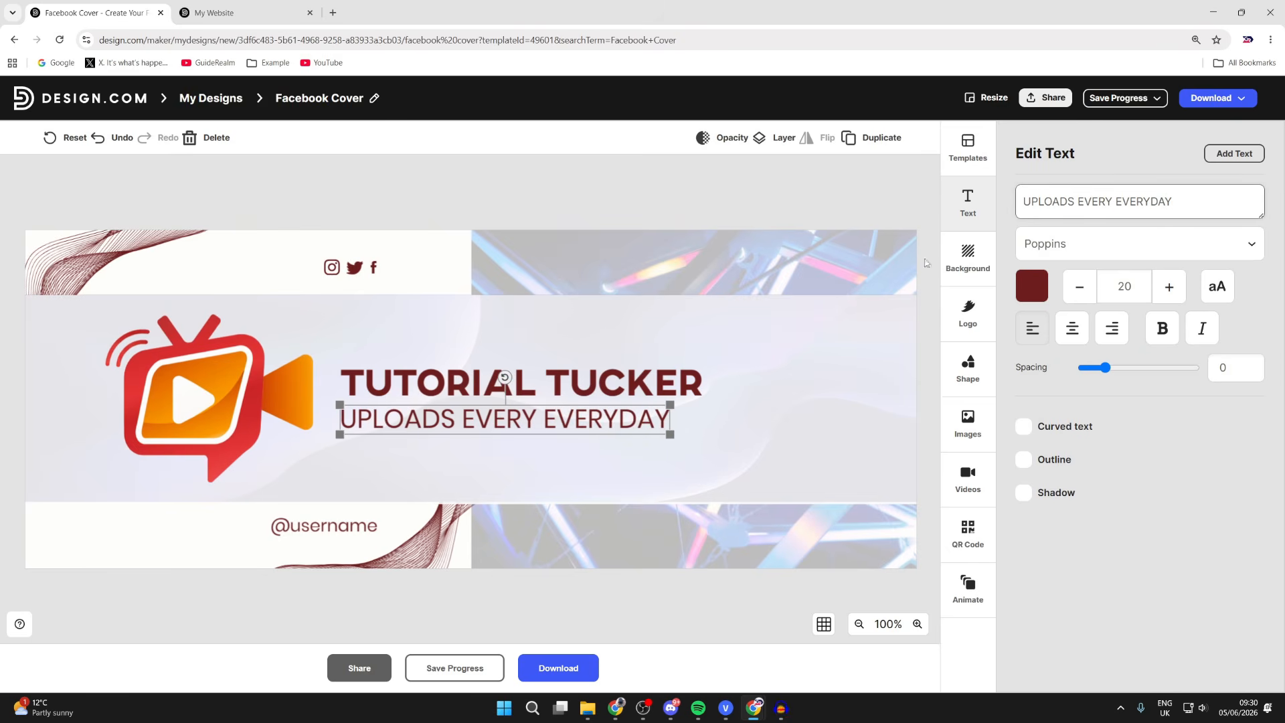
left_click(313, 531)
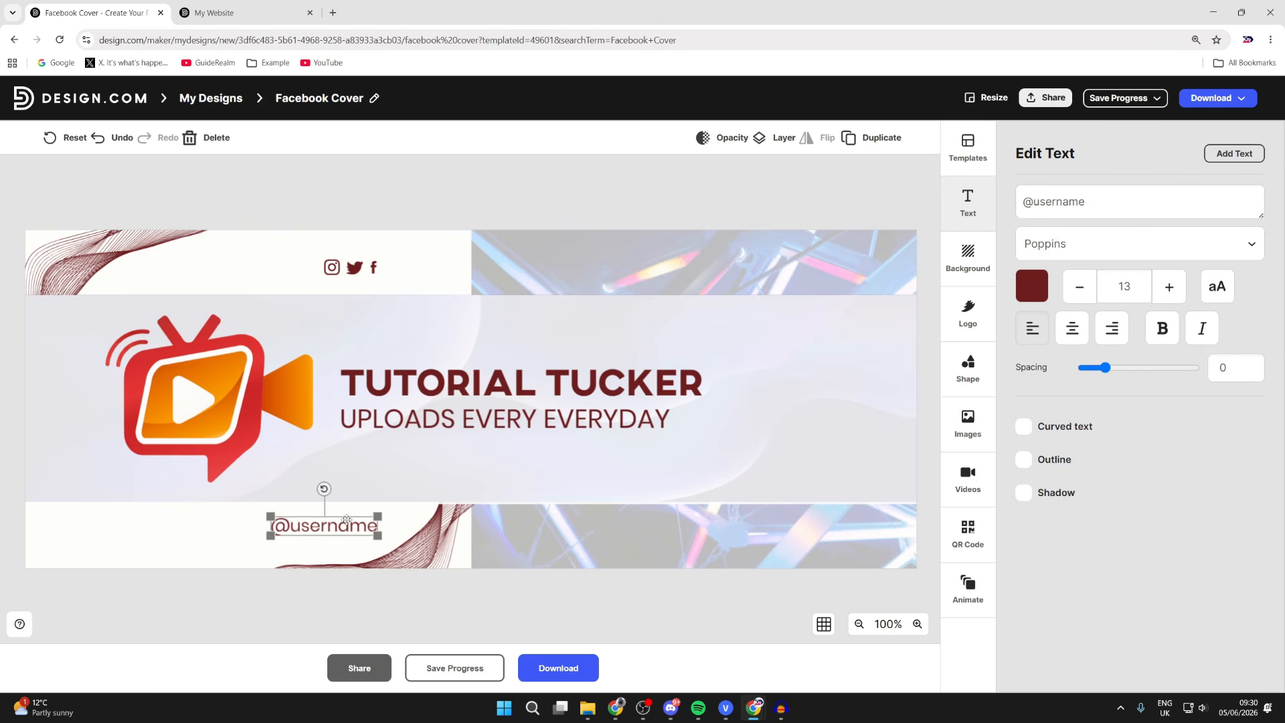
key("Delete")
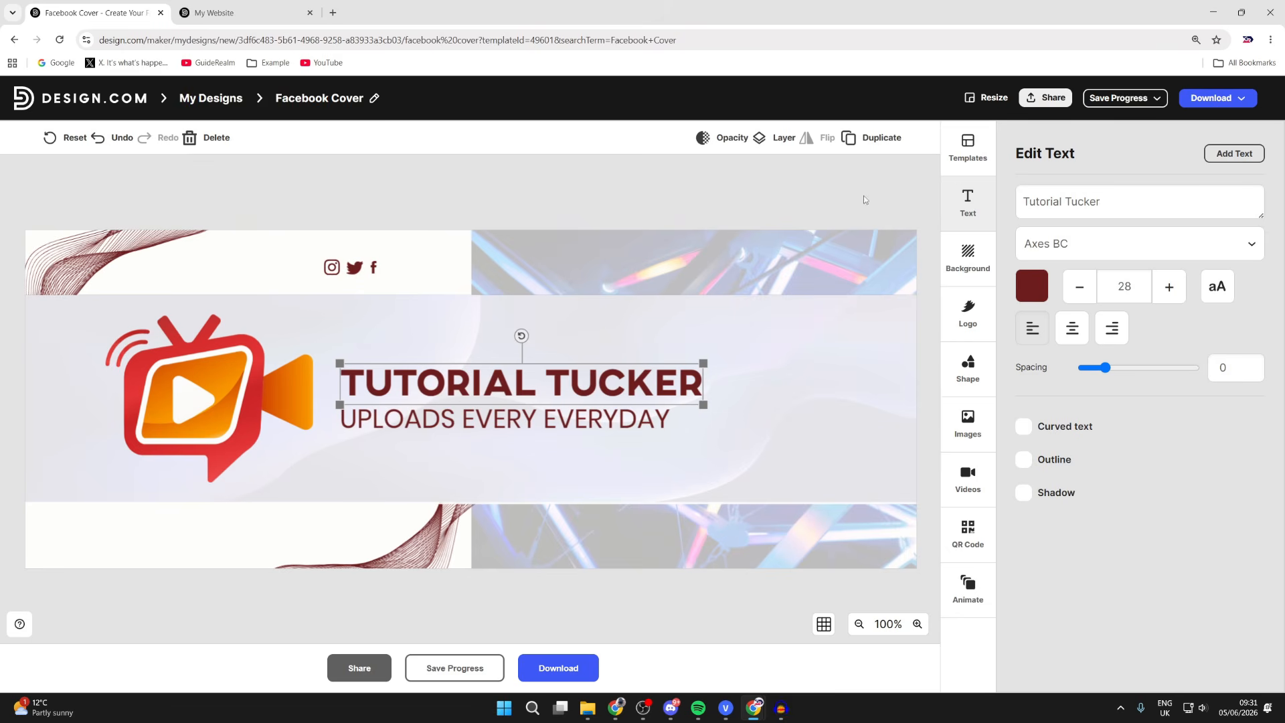
- Download the Facebook cover as a PNG, then go back to My Designs
left_click(993, 153)
scroll(1037, 335, "down", 10)
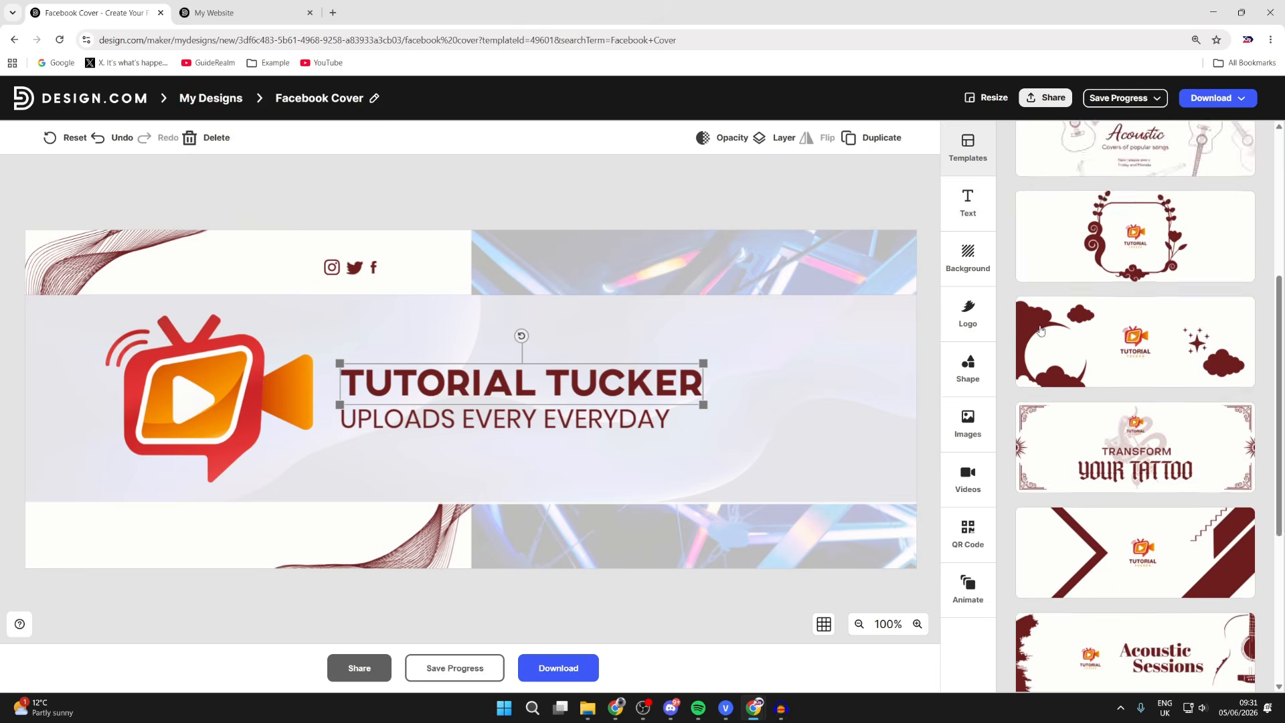
scroll(1037, 335, "up", 10)
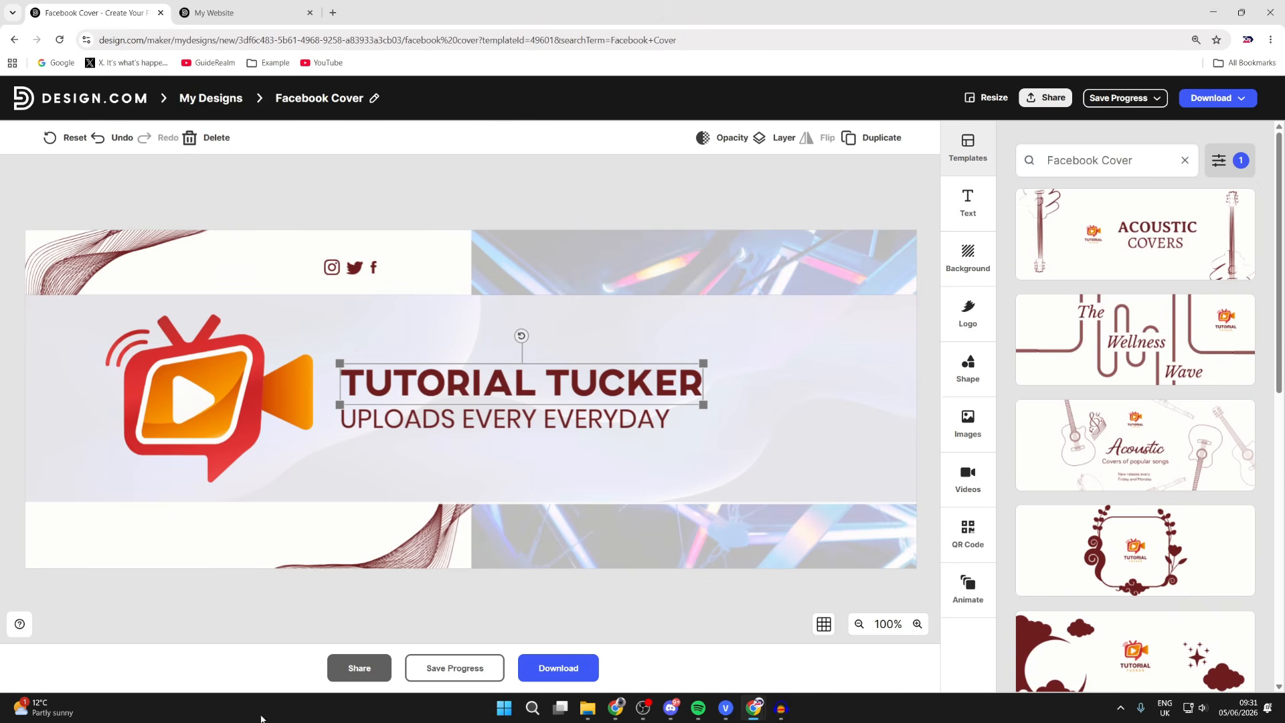
left_click(545, 670)
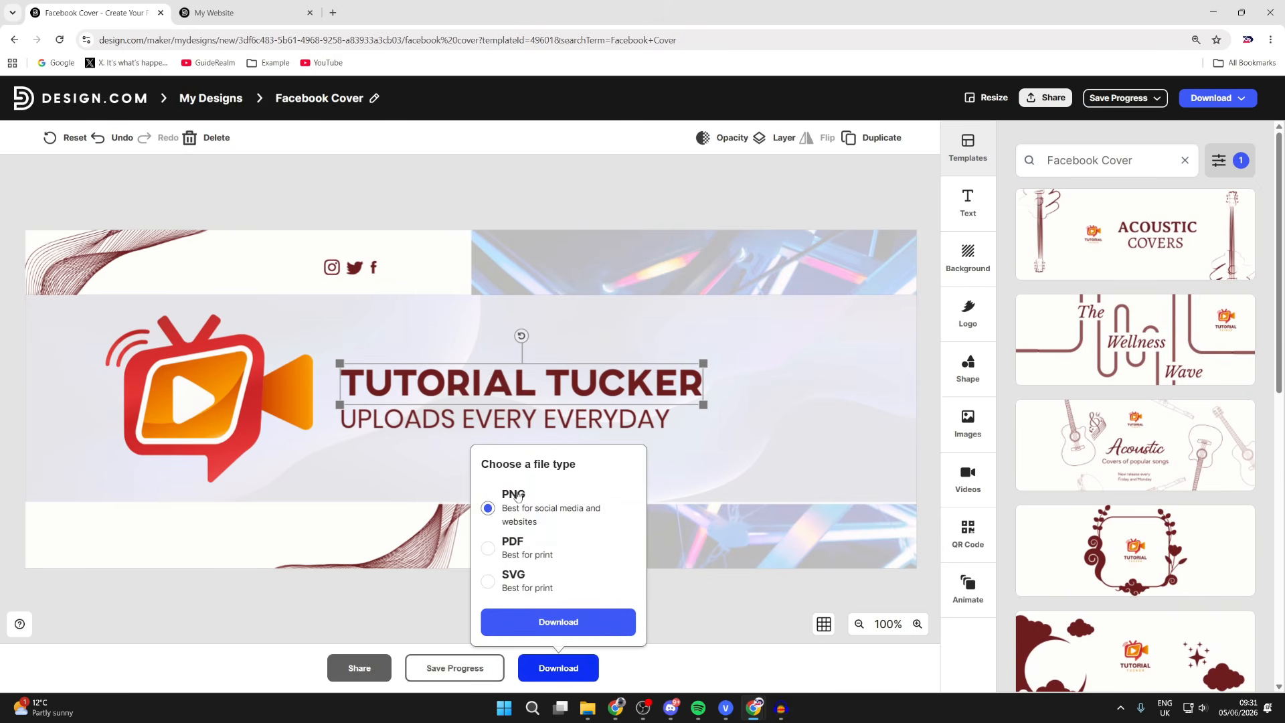
left_click(543, 623)
left_click(212, 98)
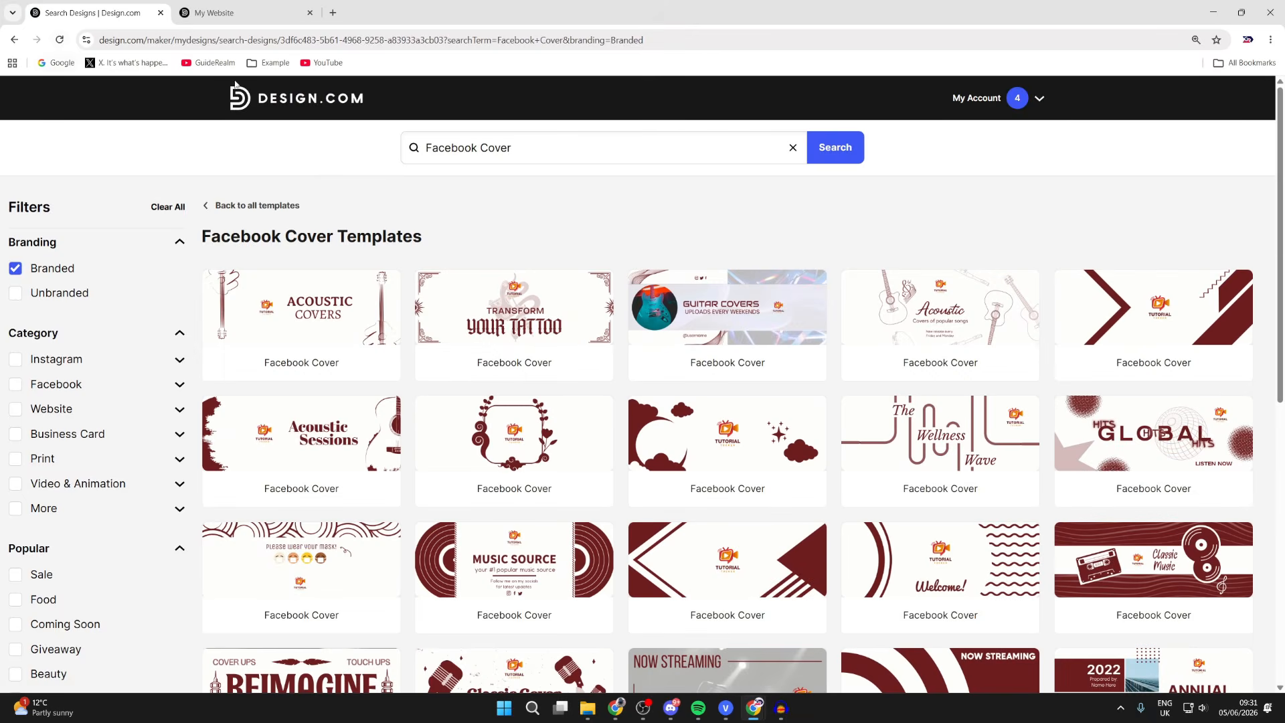
- Open the Tutorial Tucker logo's page from All Designs in the account menu
left_click(1017, 114)
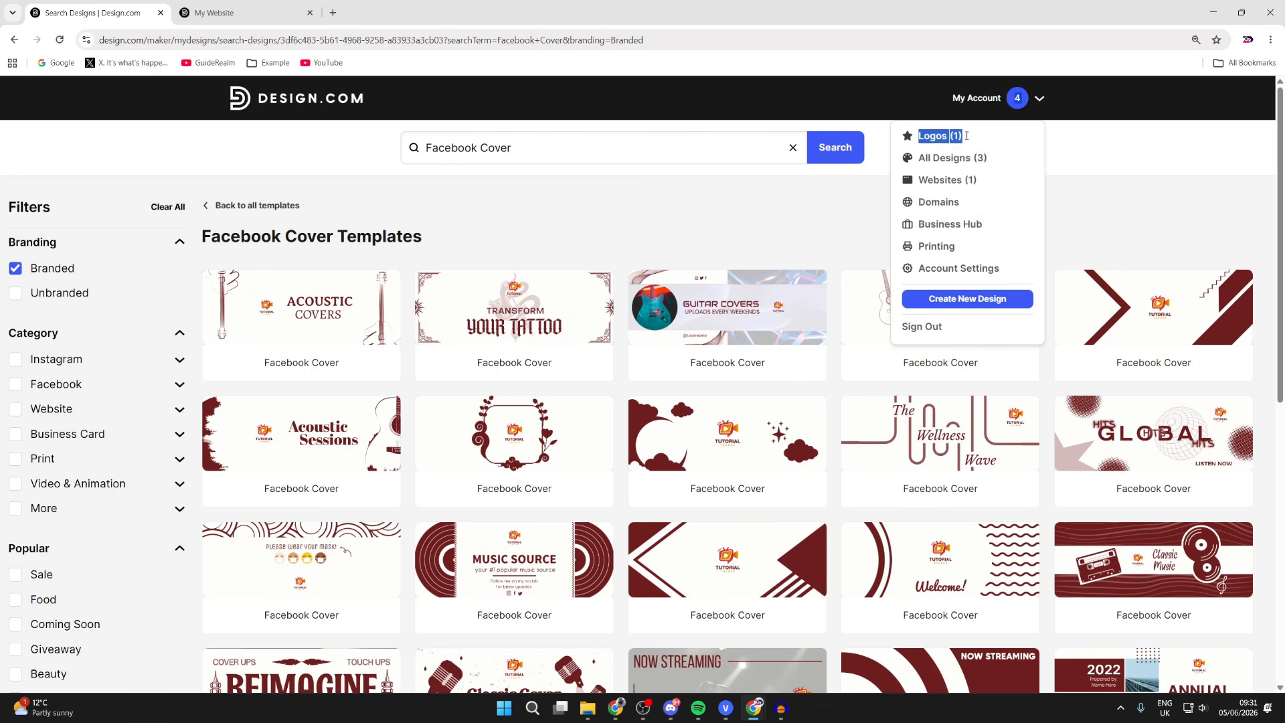
left_click(956, 163)
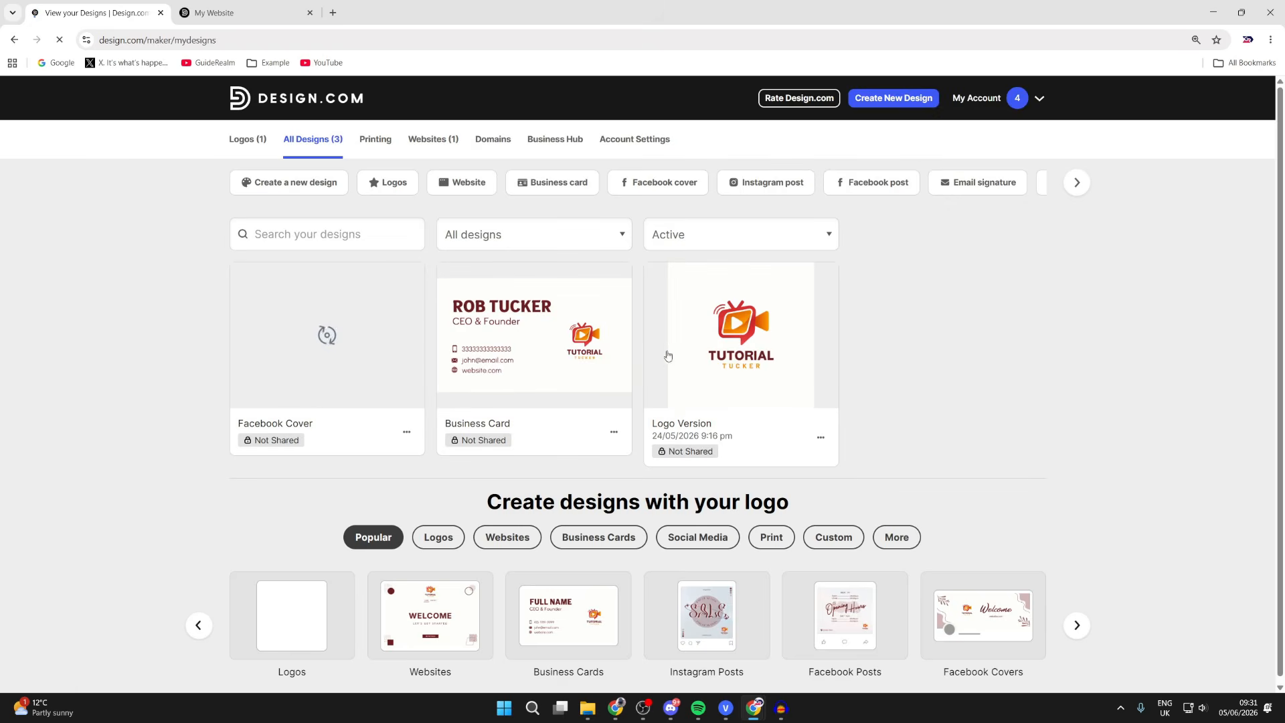
left_click(759, 352)
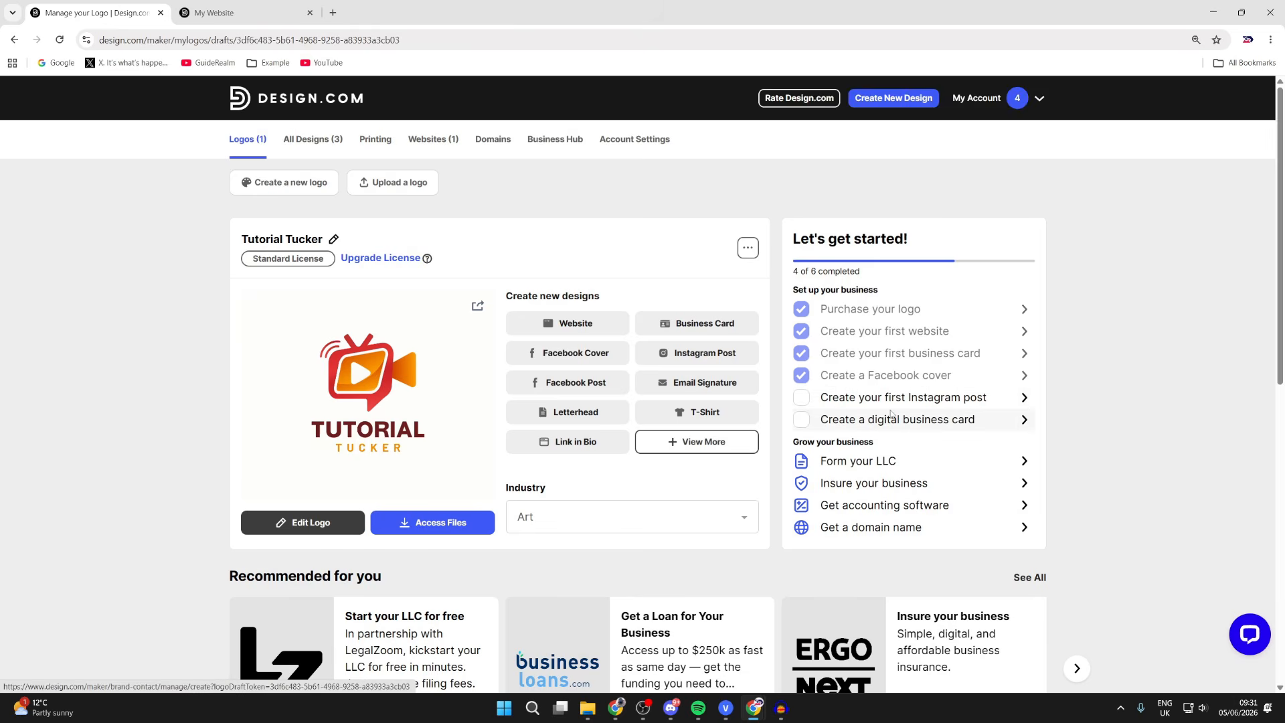
left_click(873, 102)
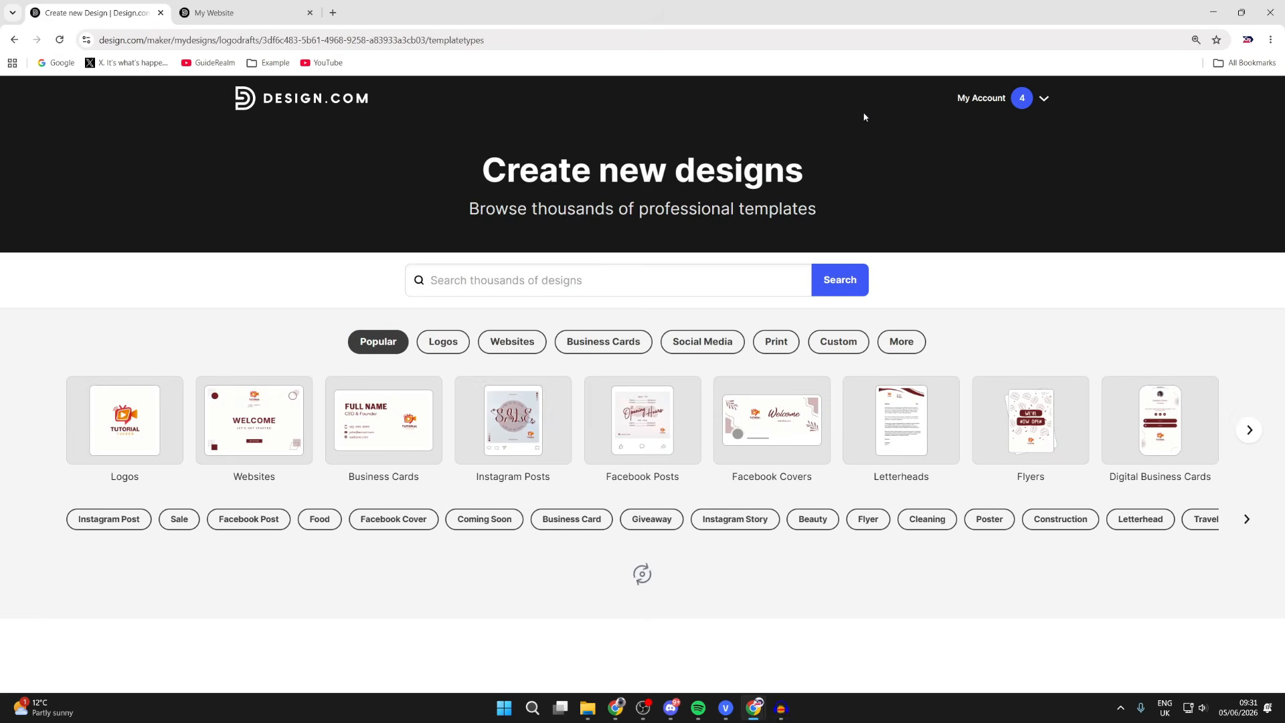
scroll(696, 309, "down", 1)
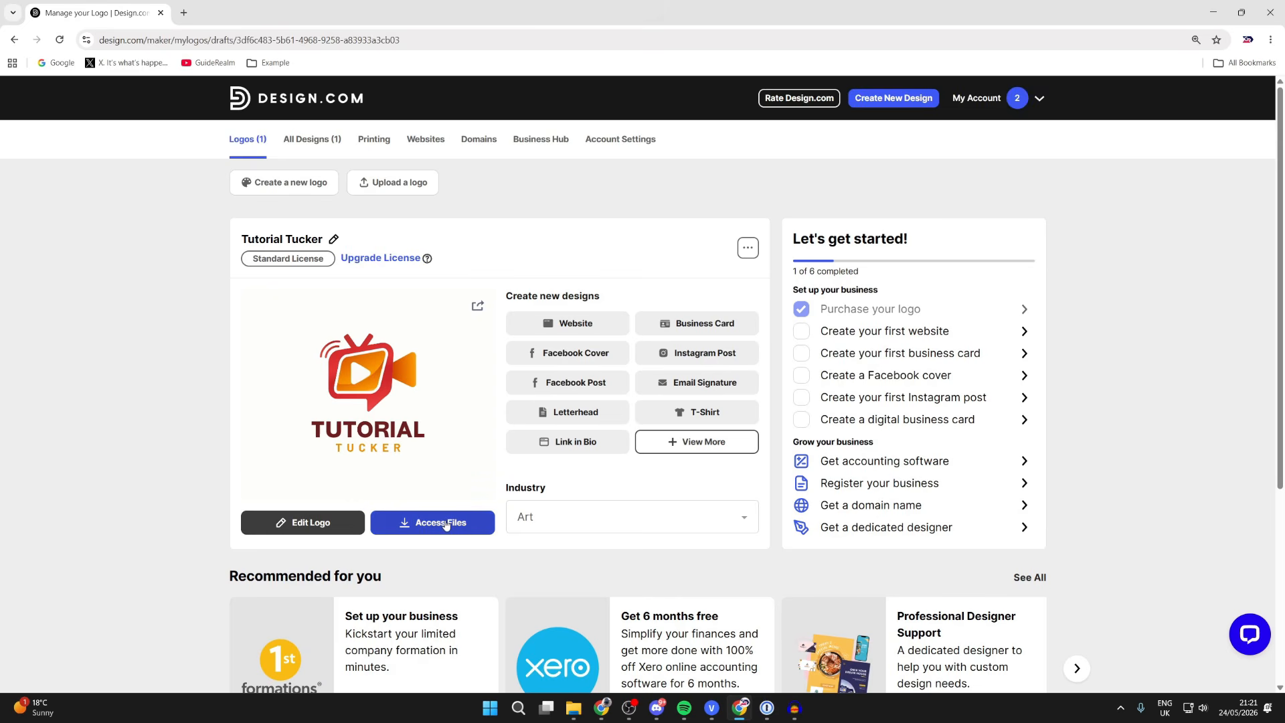
- Open the logo's download files and compare transparent and solid background previews
left_click(414, 524)
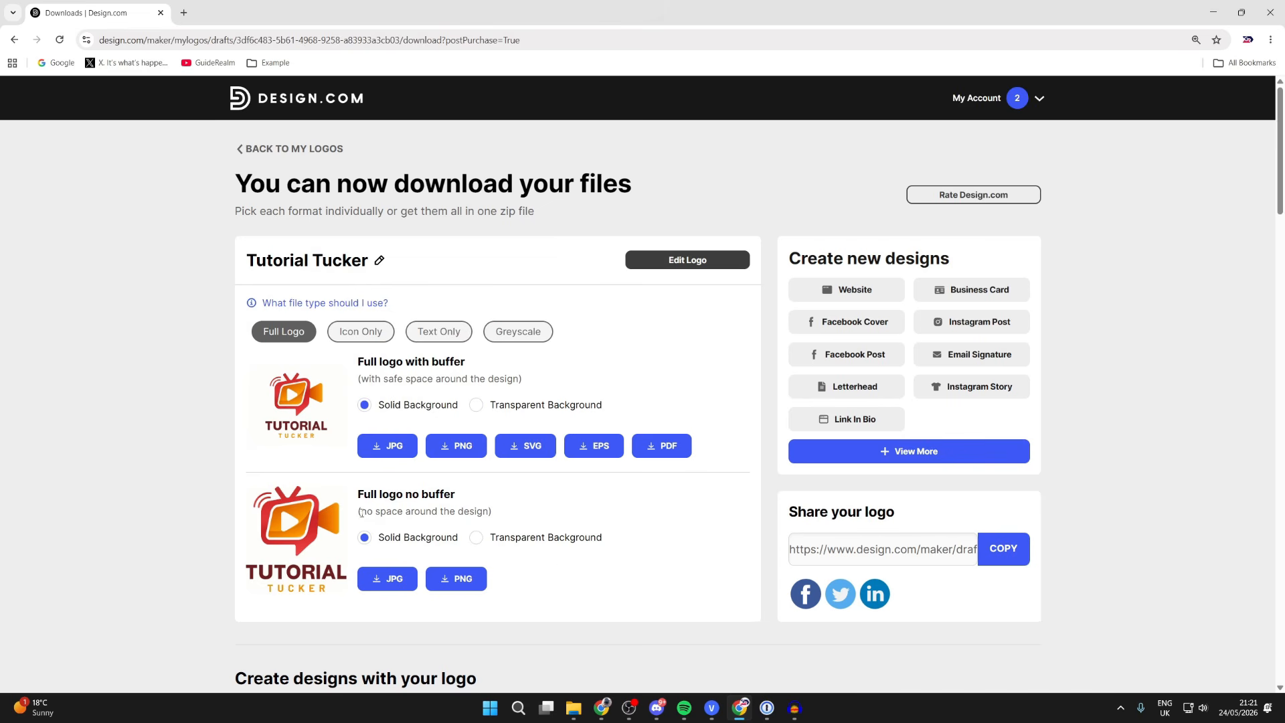
left_click_drag(382, 515, 443, 512)
left_click(492, 477)
left_click(514, 410)
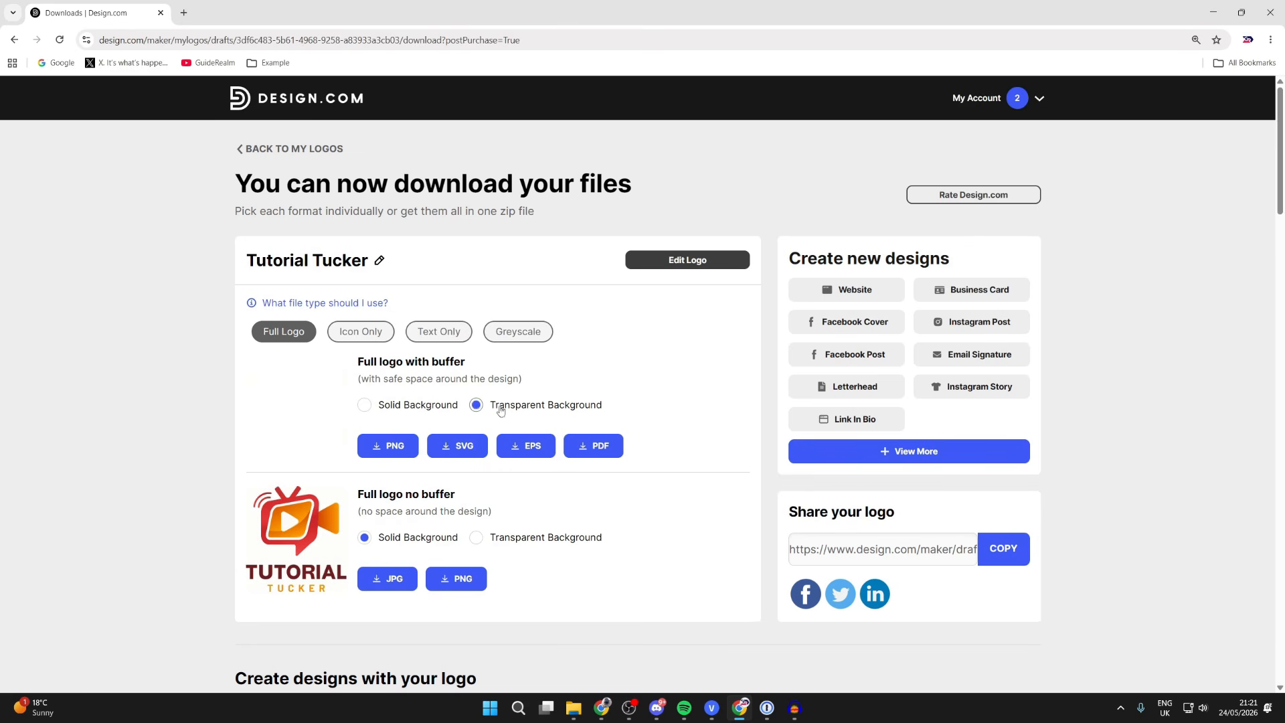
left_click(427, 410)
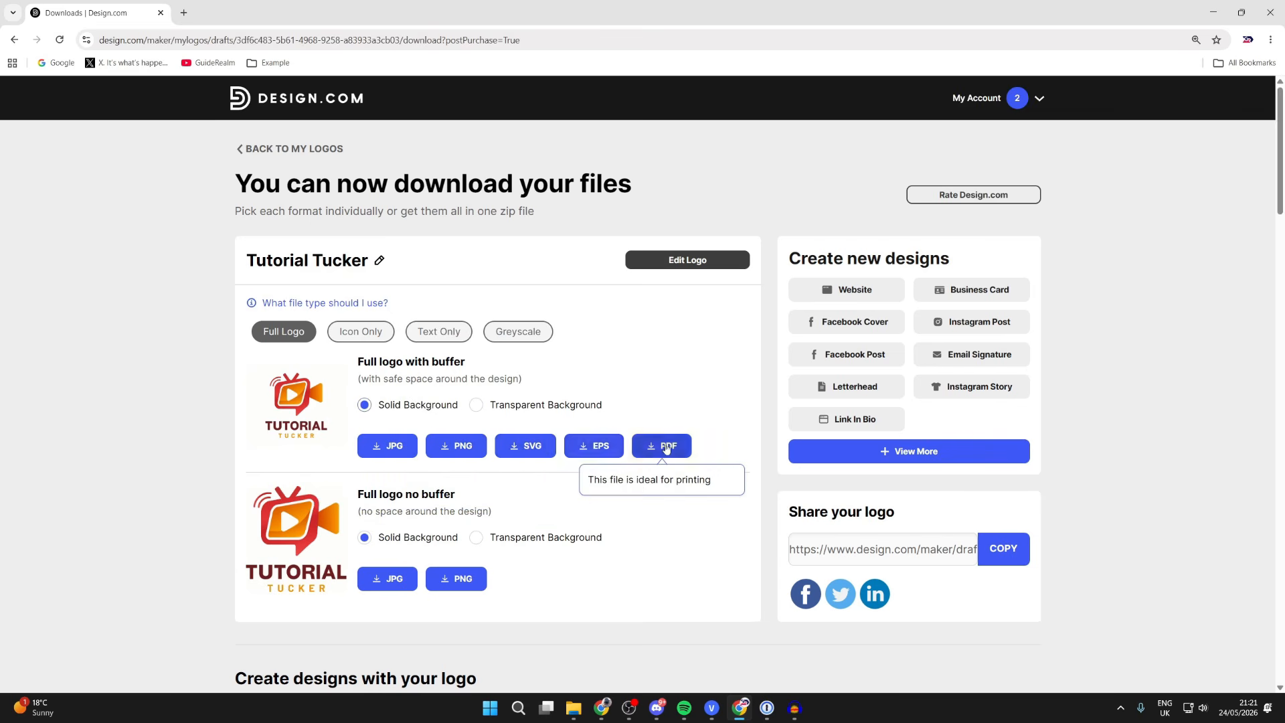
- Browse the Text Only and Greyscale logo files, ending on Icon Only
left_click(379, 336)
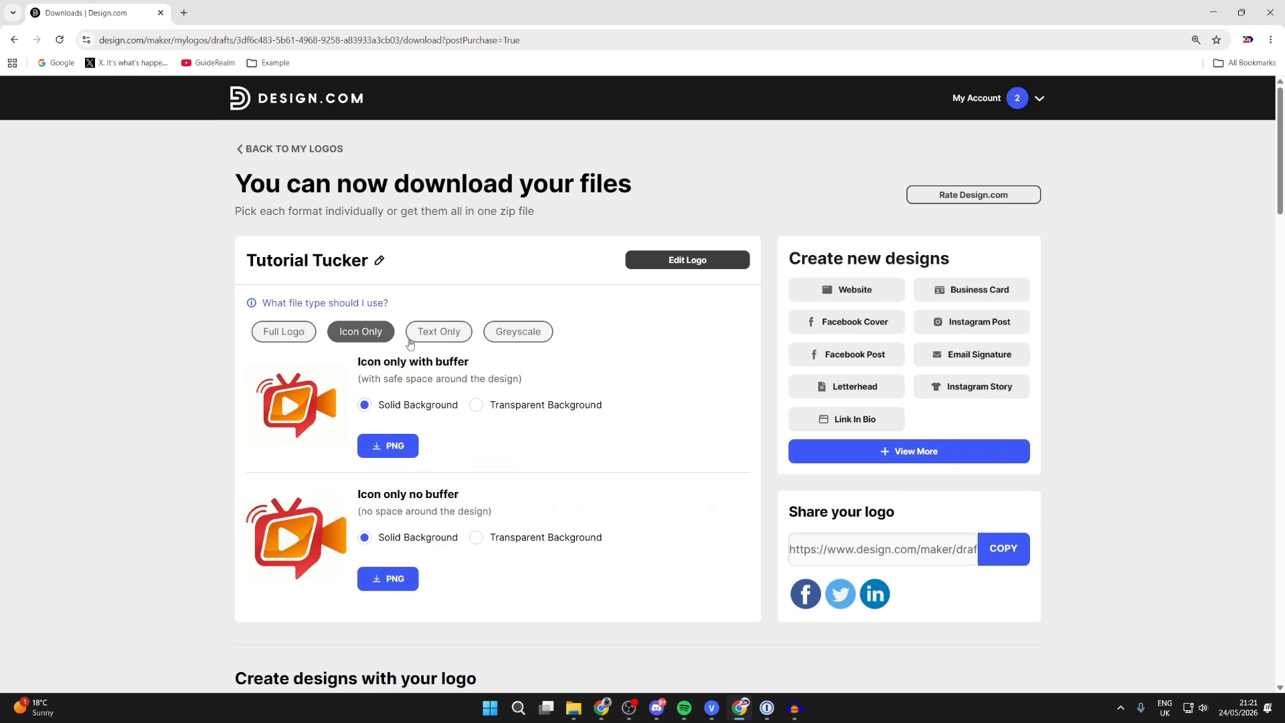
left_click(430, 332)
left_click(505, 340)
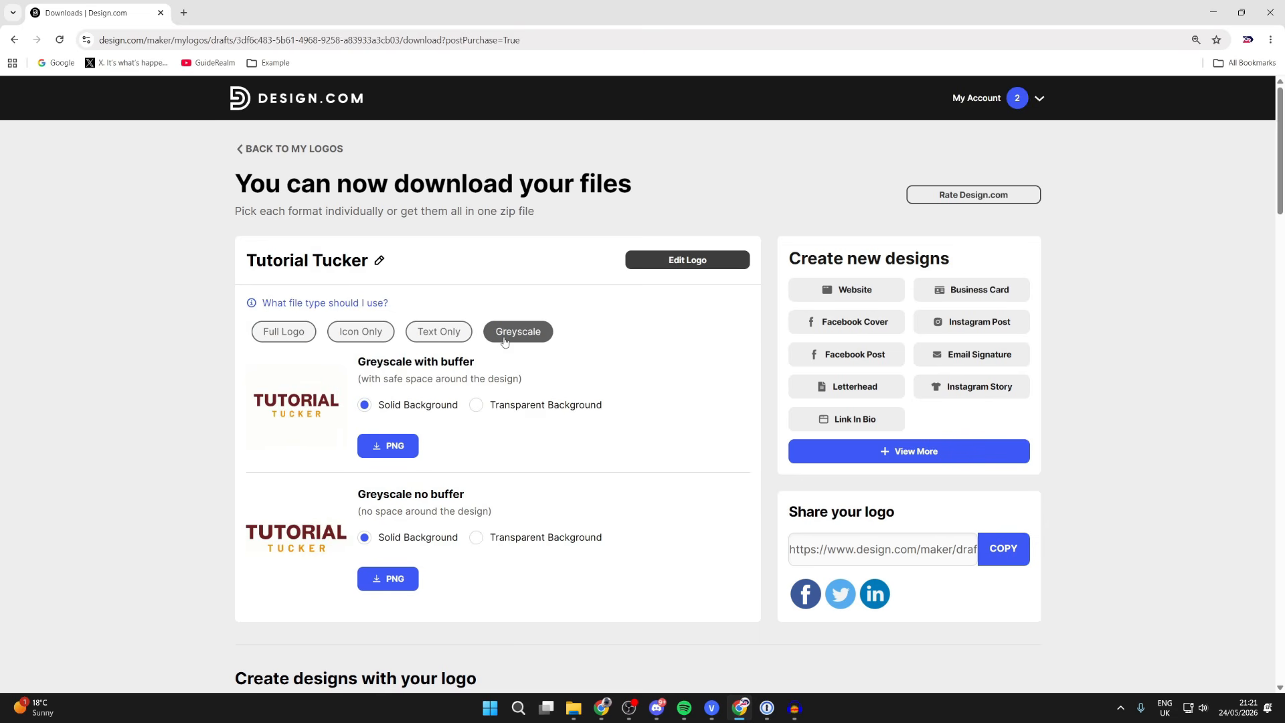
left_click(356, 336)
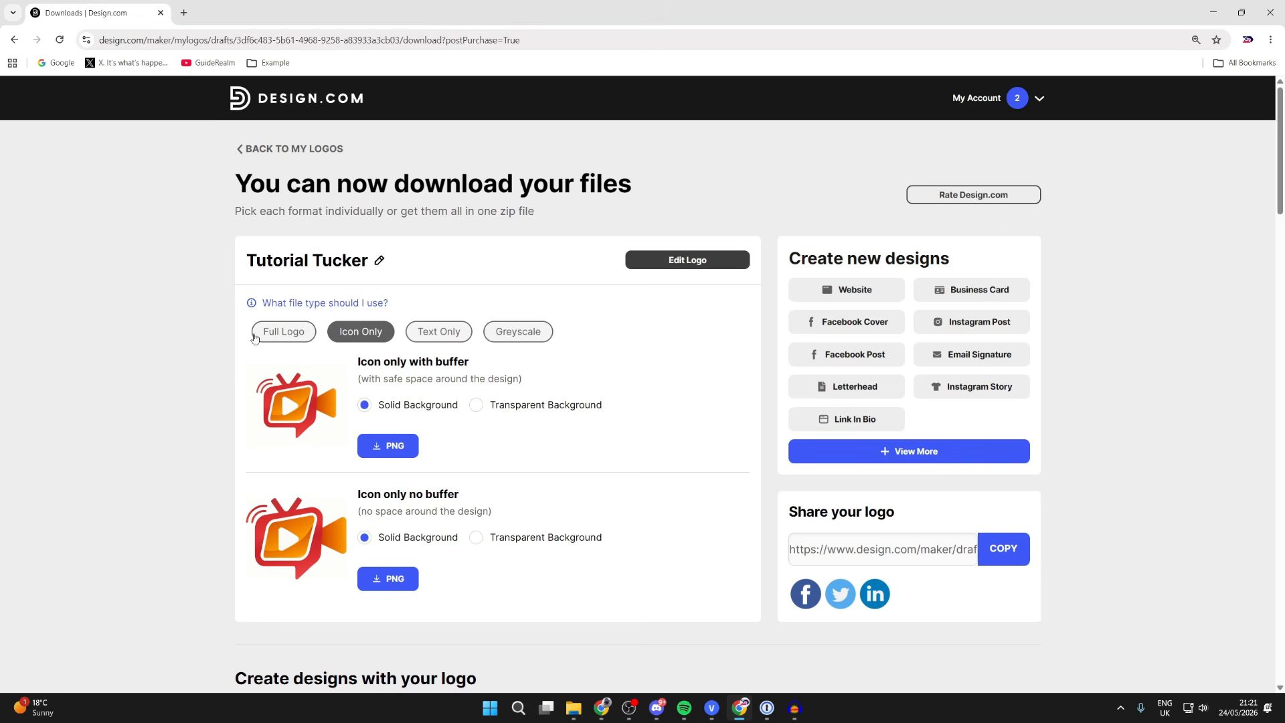
- Download the icon-only logo with buffer as IconOnly.png and close its preview
left_click(380, 446)
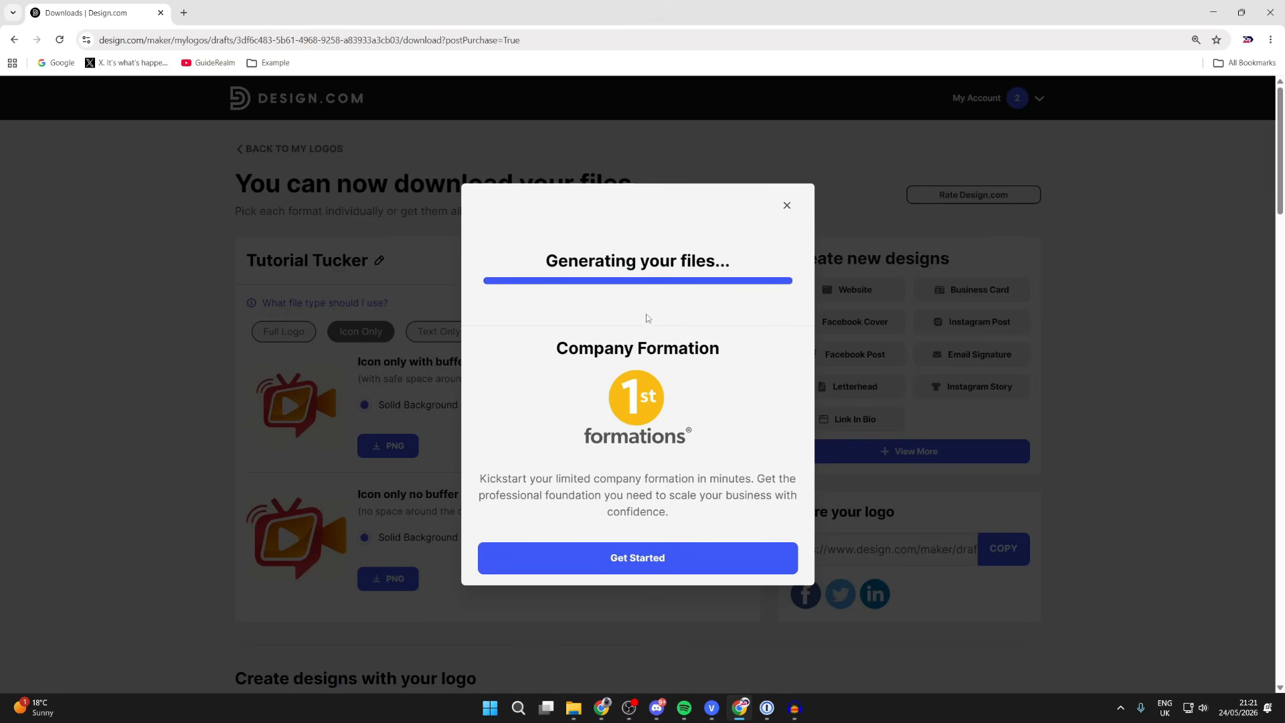
left_click(620, 280)
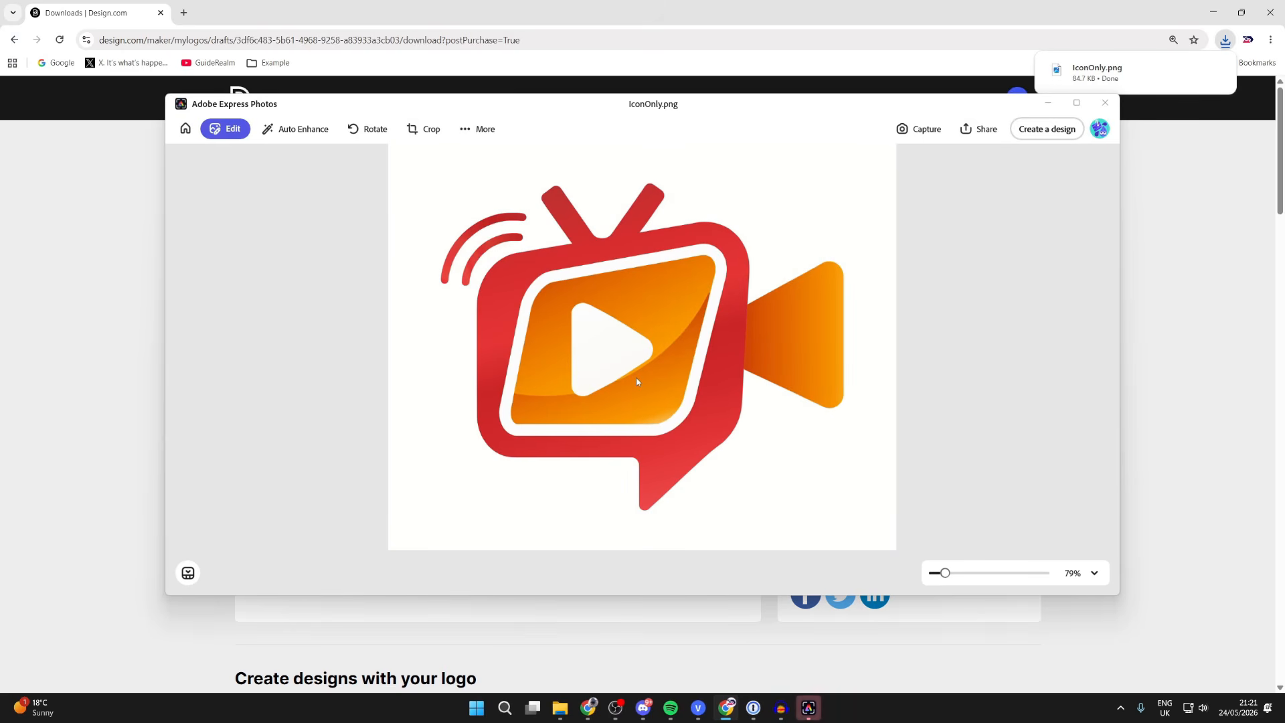
left_click(1105, 103)
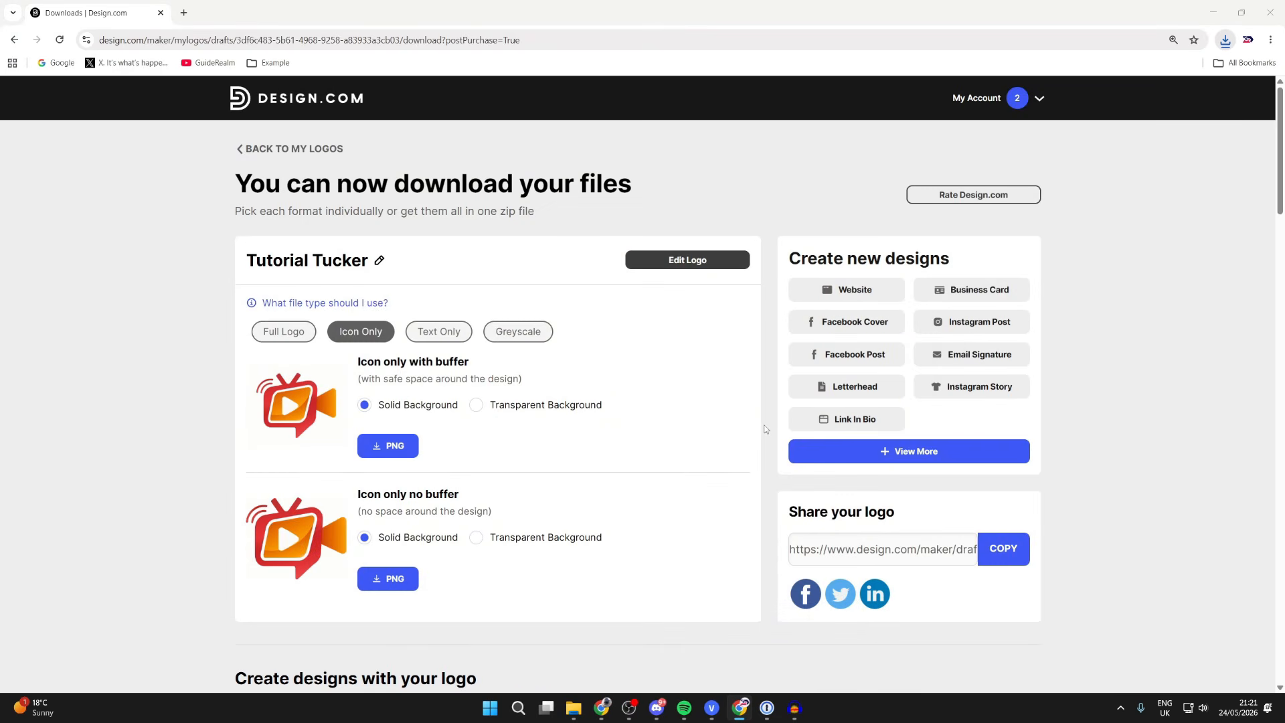